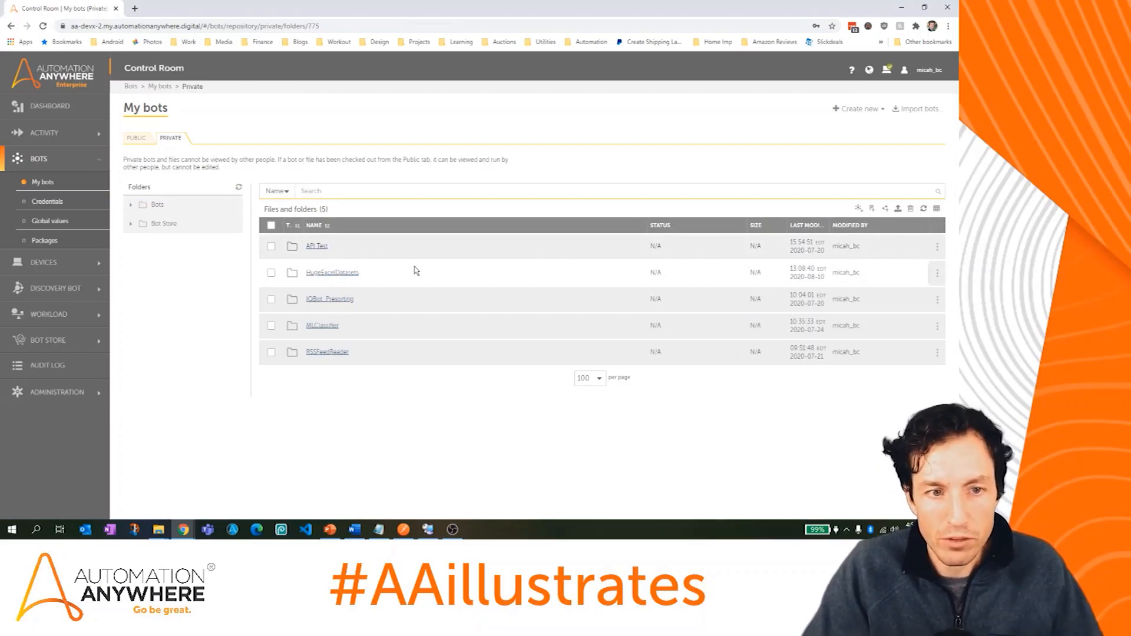
# Step: In the API Test folder, create task bot AAillustratesAPITest and open it in the editor
pyautogui.click(311, 248)
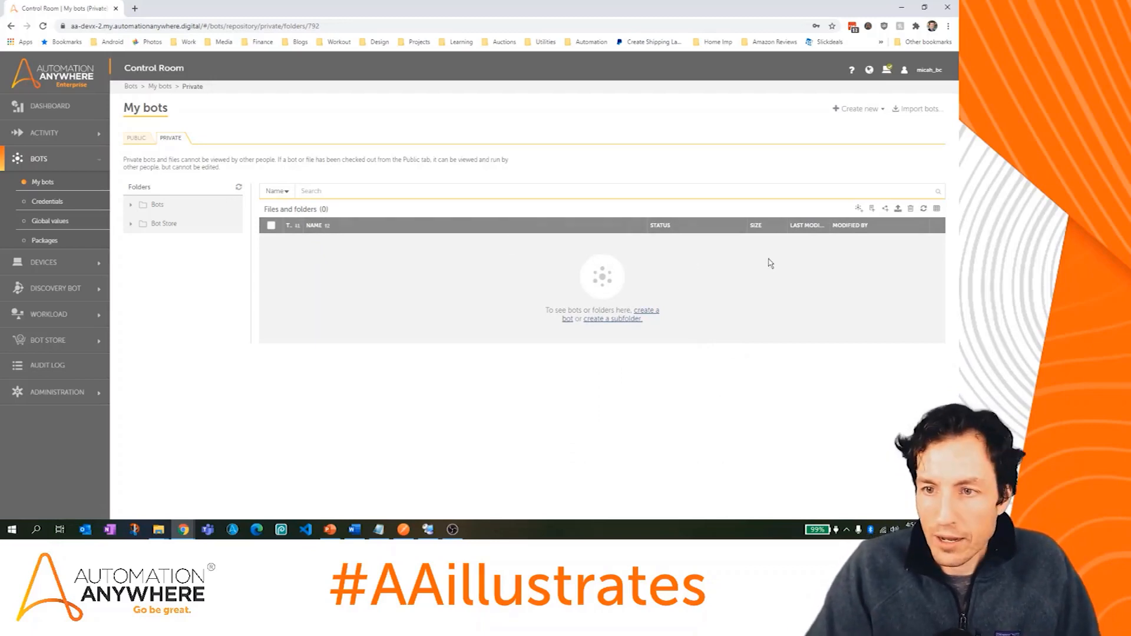
pyautogui.click(859, 210)
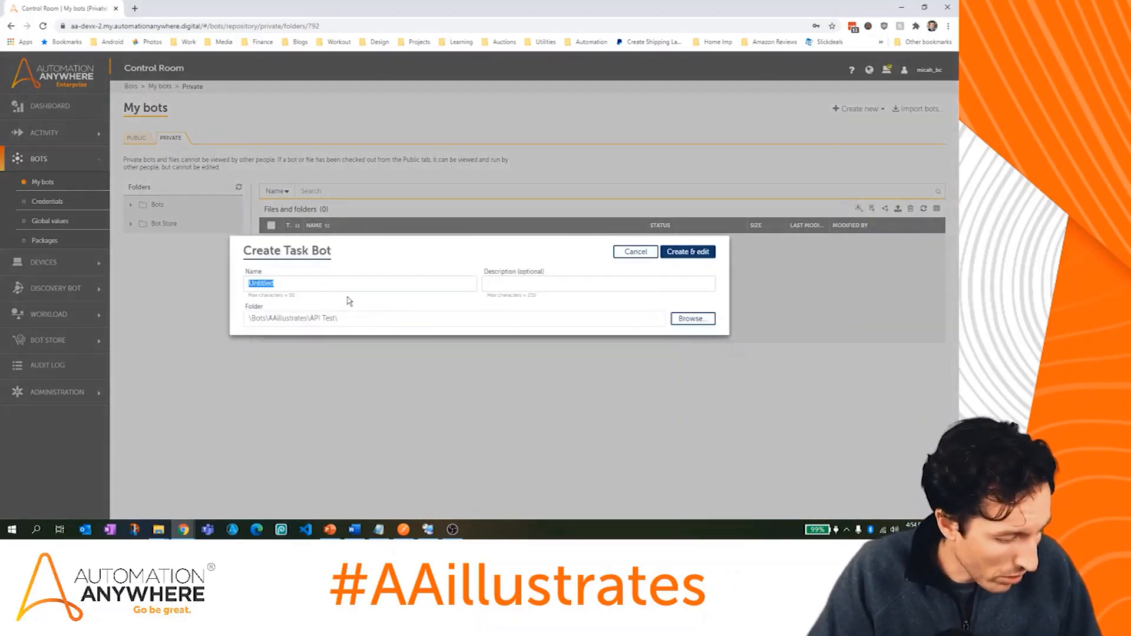
pyautogui.write('AAillustratesAPITest')
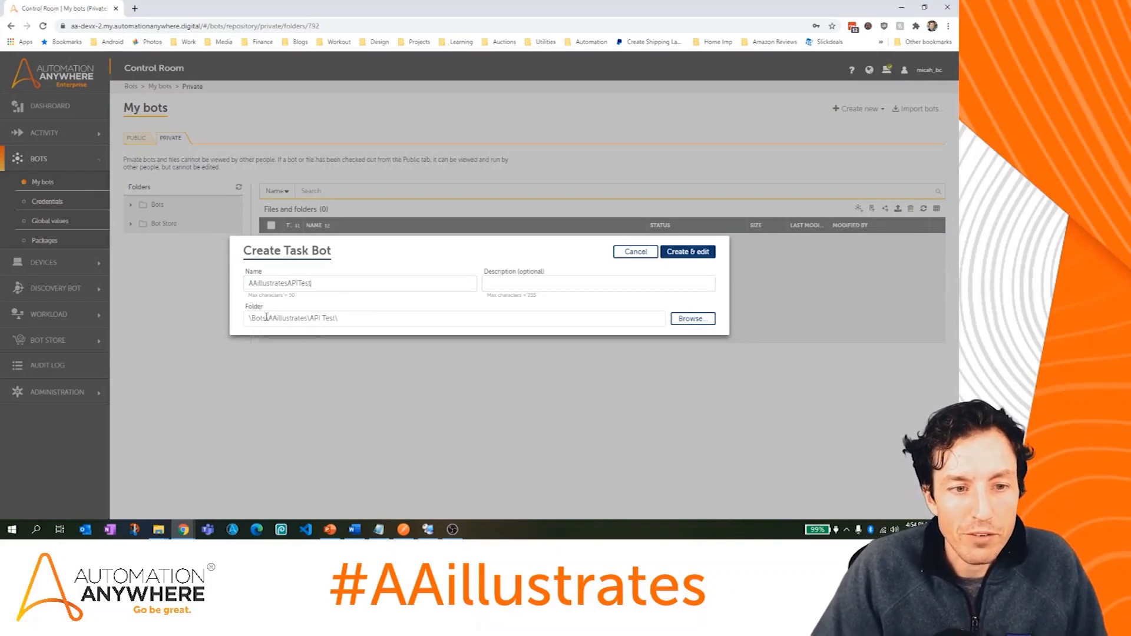
pyautogui.moveTo(270, 318); pyautogui.dragTo(345, 319)
pyautogui.click(447, 309)
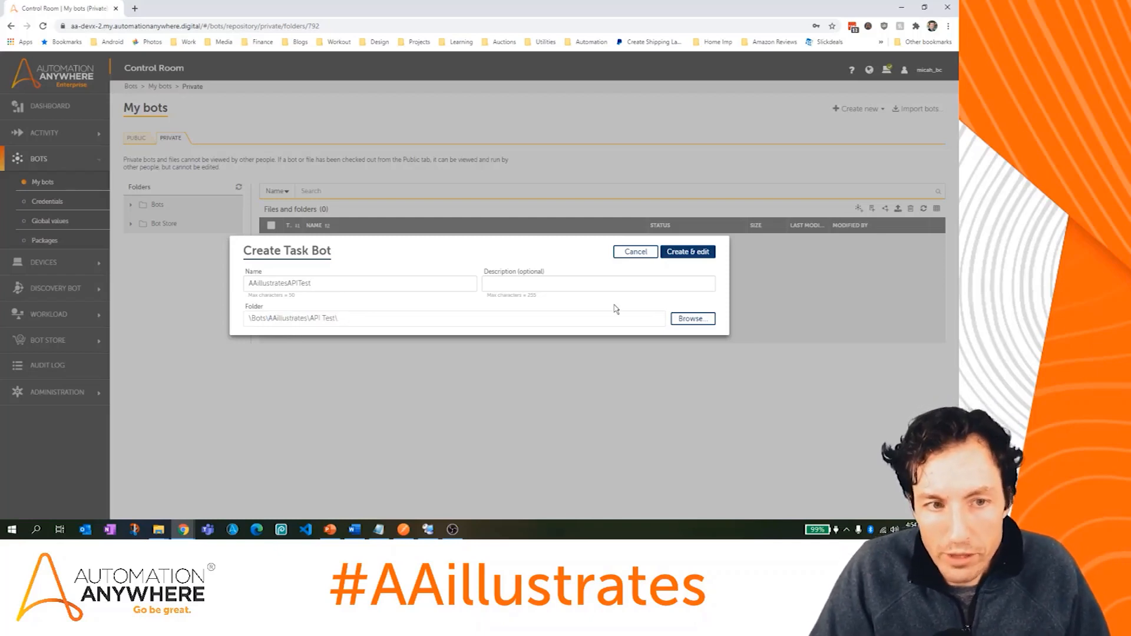
pyautogui.click(705, 253)
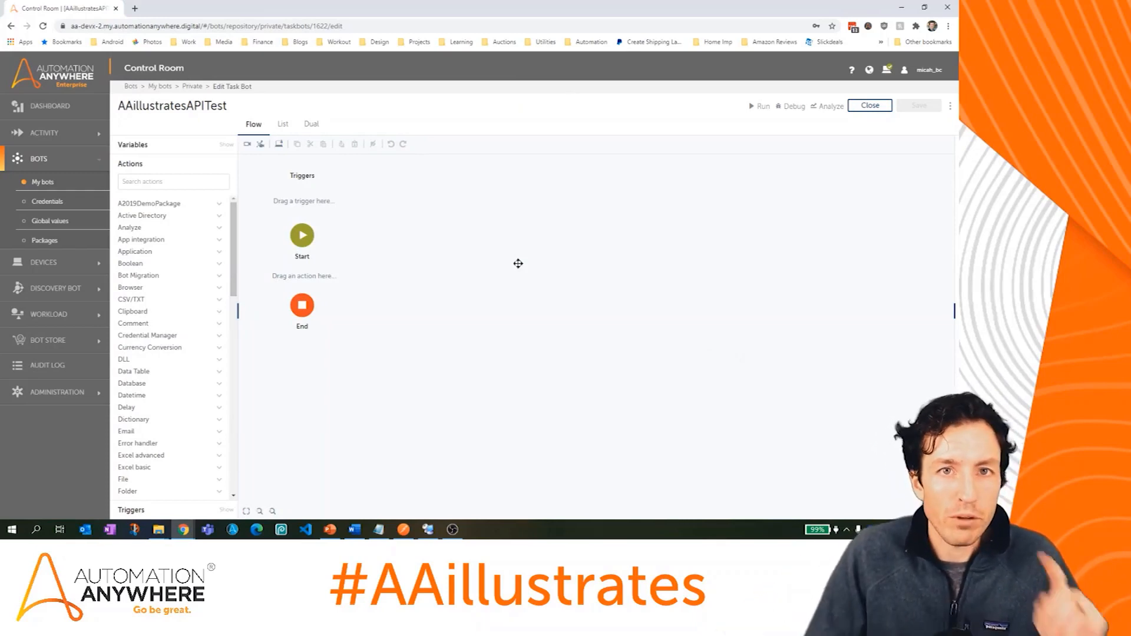
# Step: Create input variable sInput1, noting its name in a new Notepad document
pyautogui.click(223, 145)
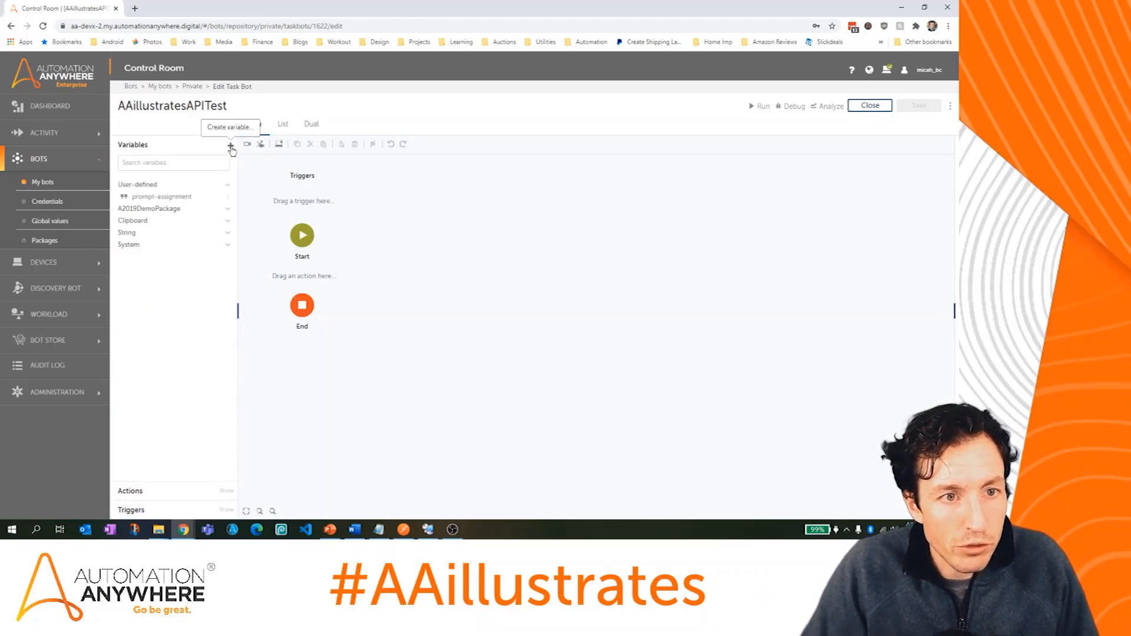
pyautogui.click(230, 144)
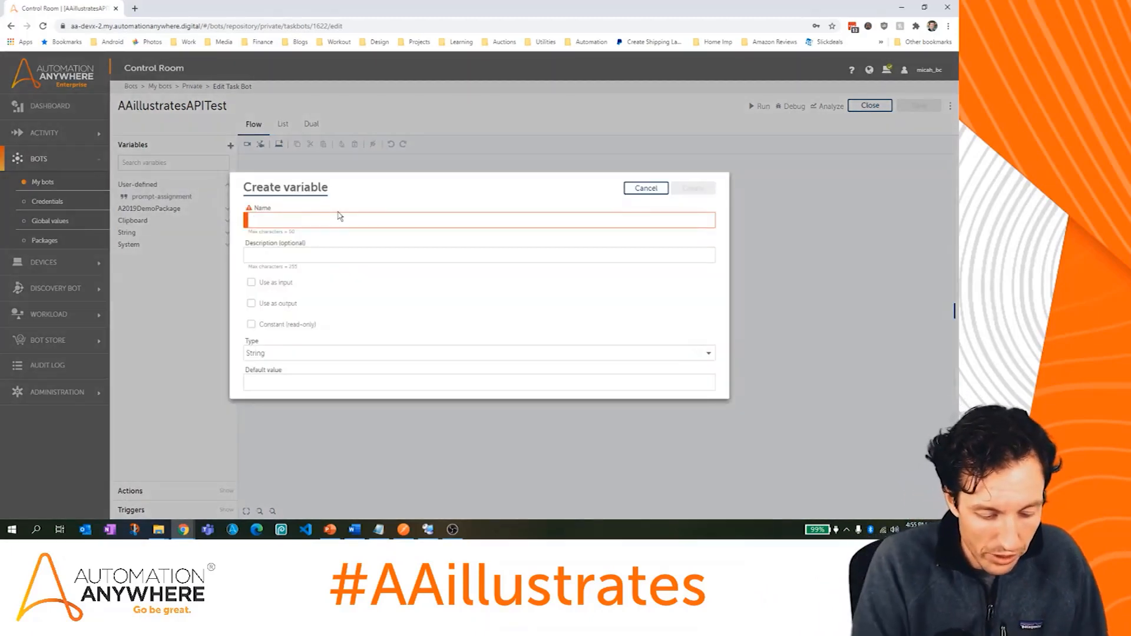
pyautogui.write('sInput1')
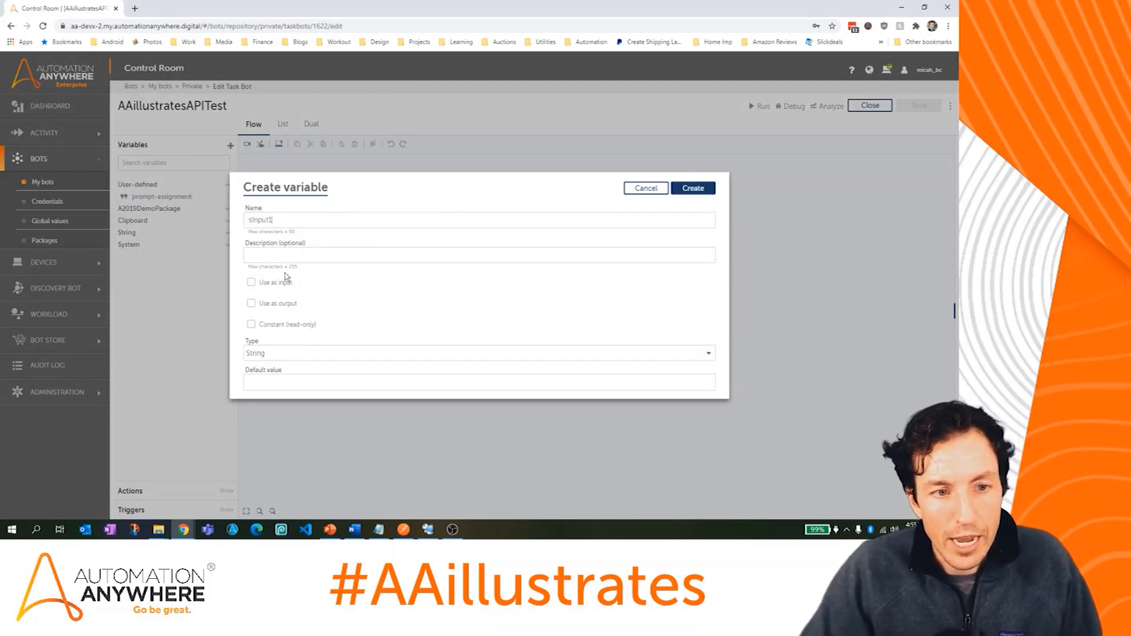
pyautogui.click(251, 282)
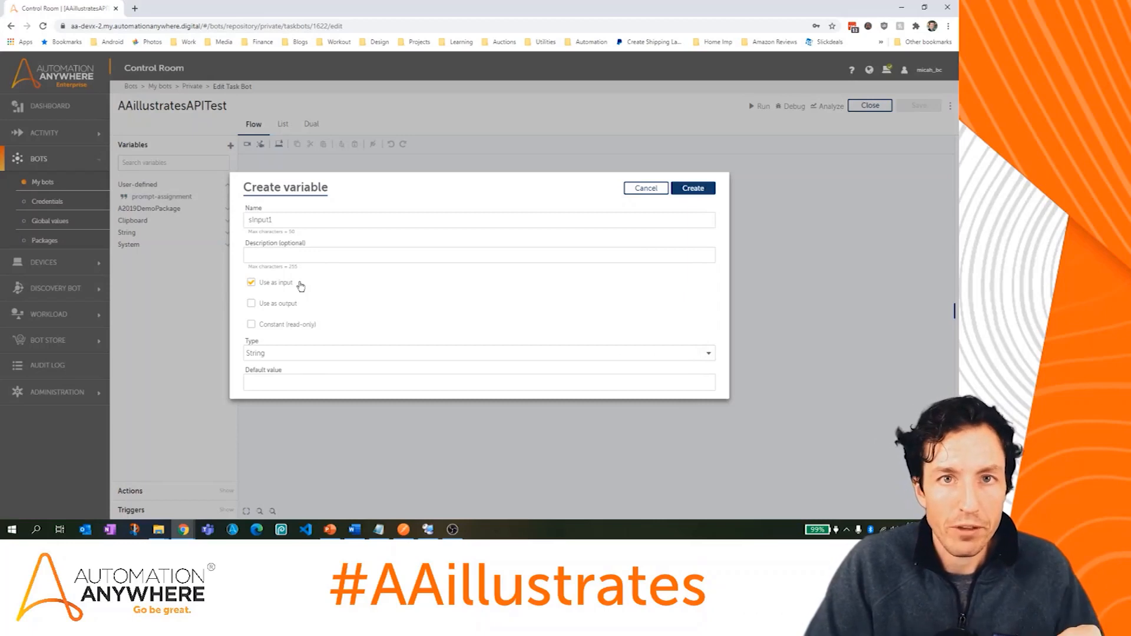
pyautogui.doubleClick(299, 219)
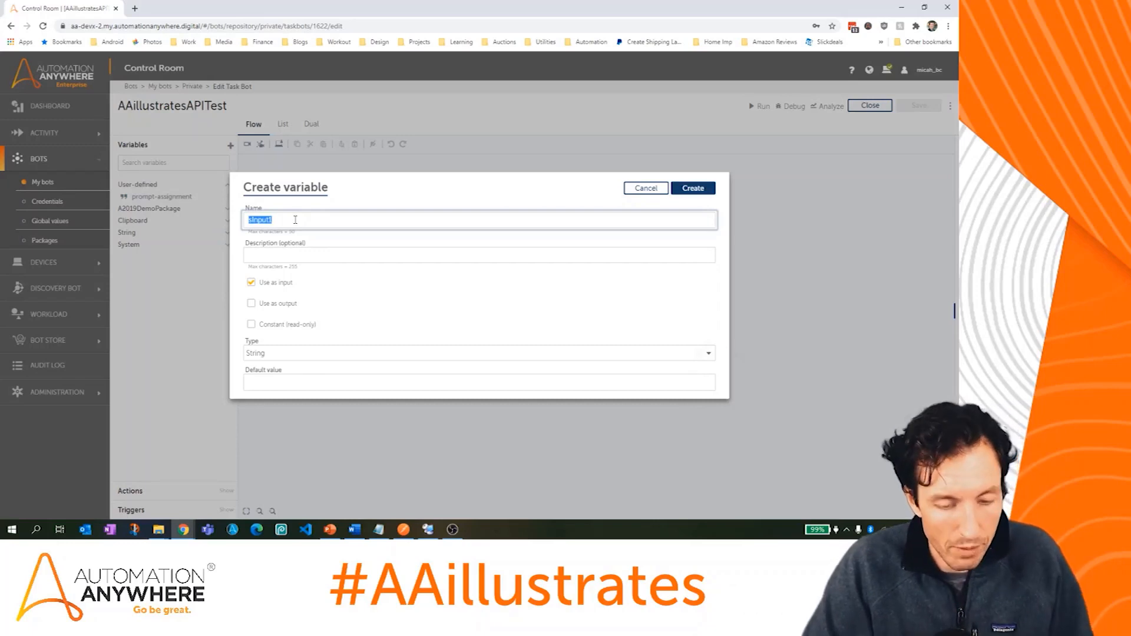
pyautogui.click(380, 531)
pyautogui.moveTo(541, 306); pyautogui.dragTo(26, 41)
pyautogui.hotkey('alt', 'f')
pyautogui.press('n')
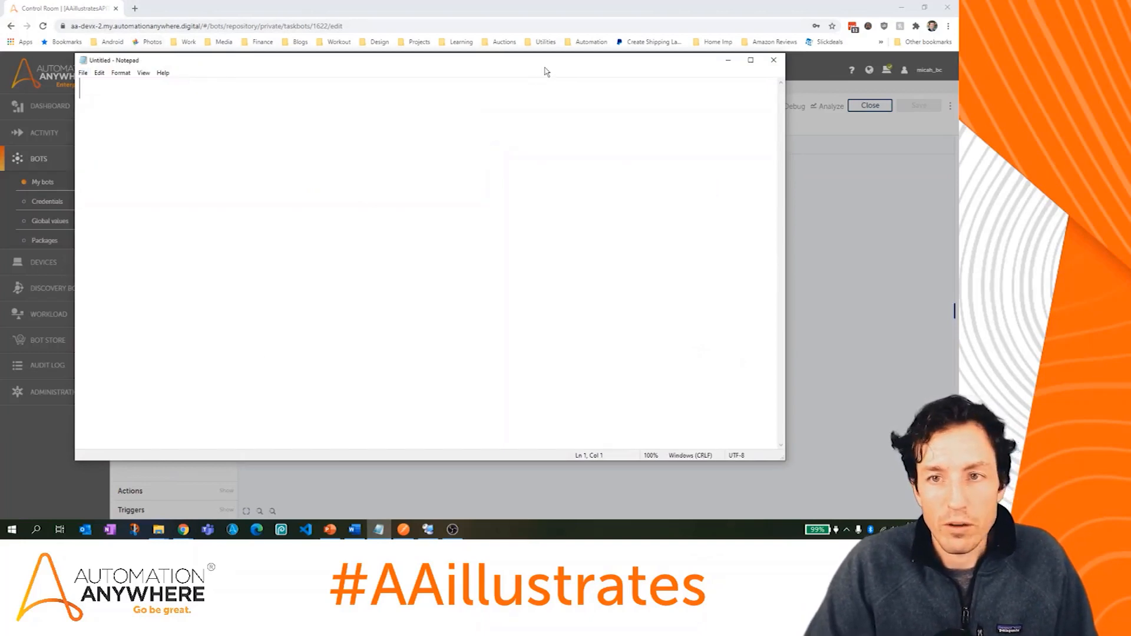
pyautogui.moveTo(546, 67); pyautogui.dragTo(530, 96)
pyautogui.write('sInput1')
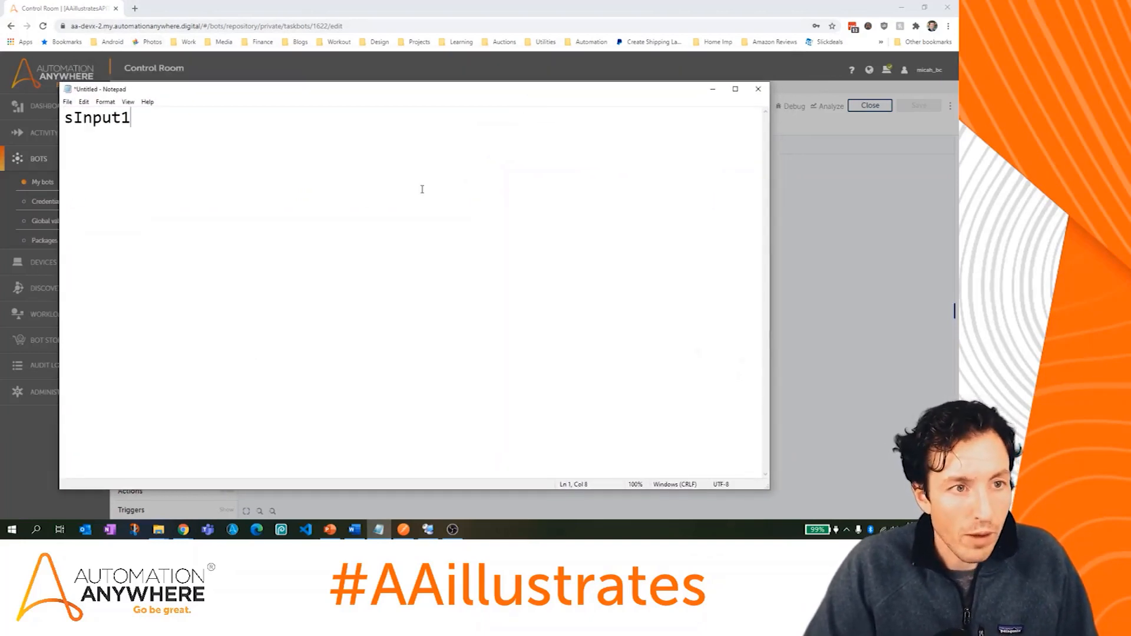
pyautogui.moveTo(440, 95); pyautogui.dragTo(0, 111)
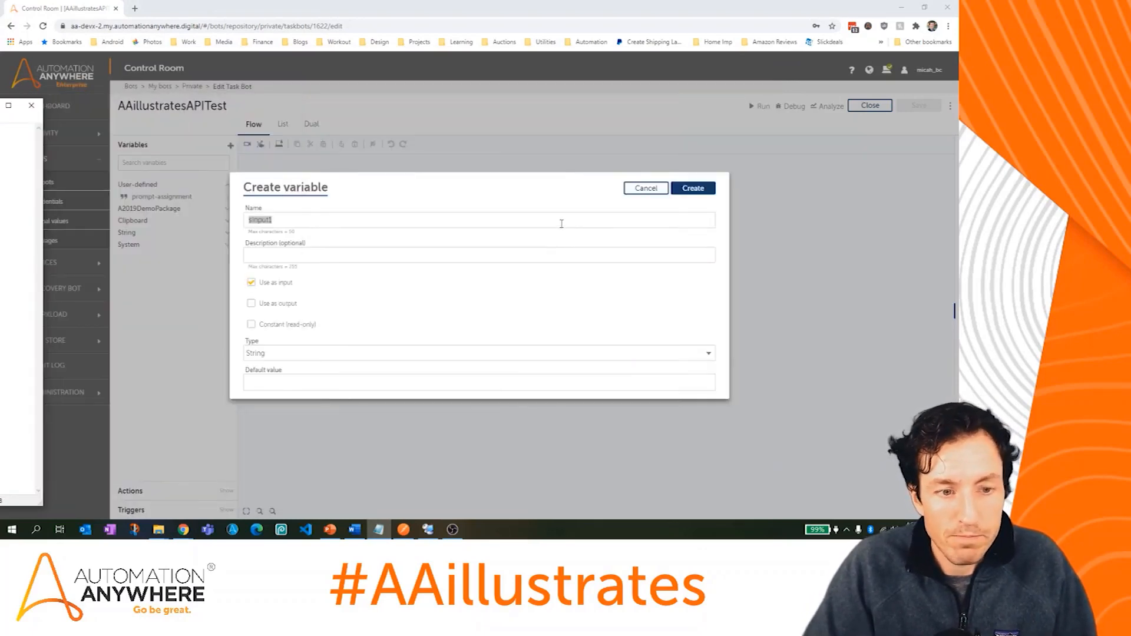
pyautogui.click(695, 189)
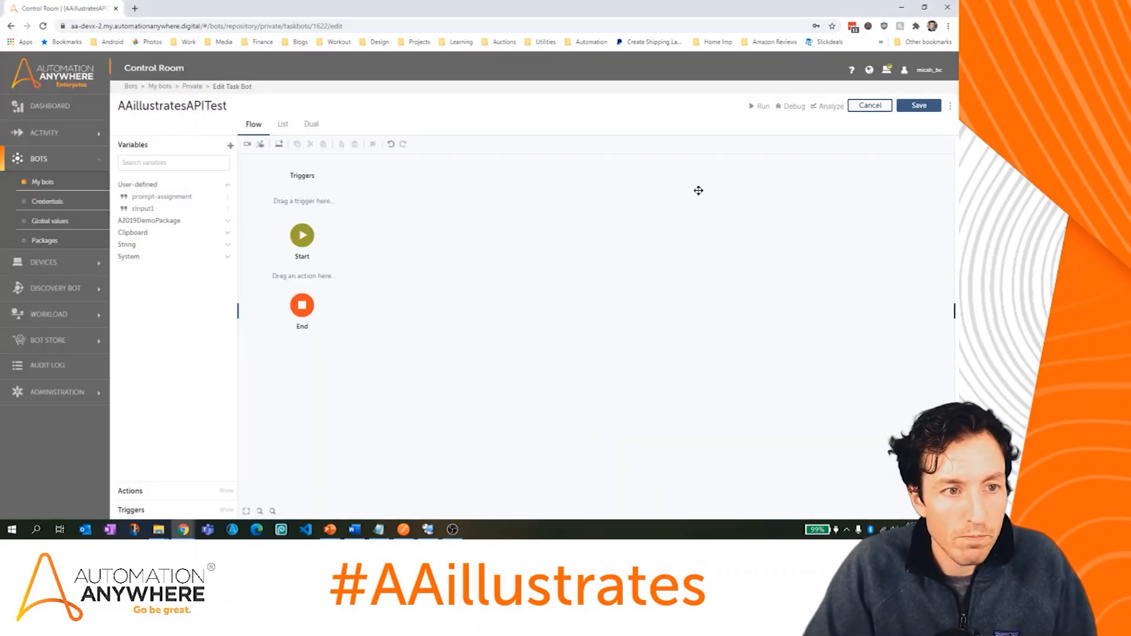
# Step: Create a second input variable named sInput2
pyautogui.click(231, 145)
pyautogui.write('sInput2')
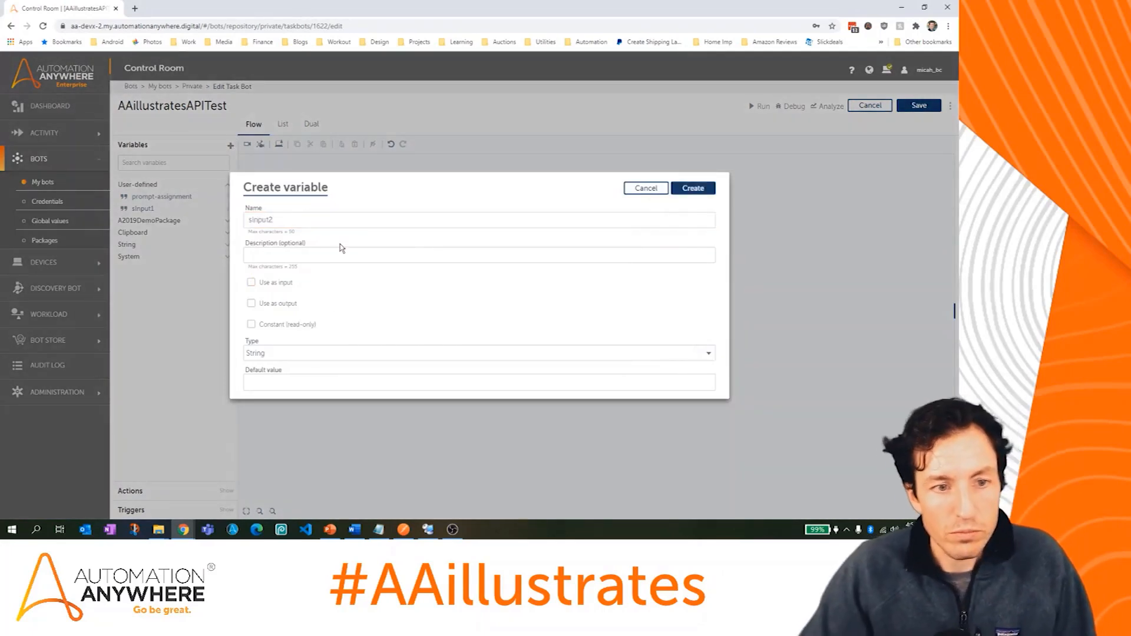
pyautogui.click(257, 282)
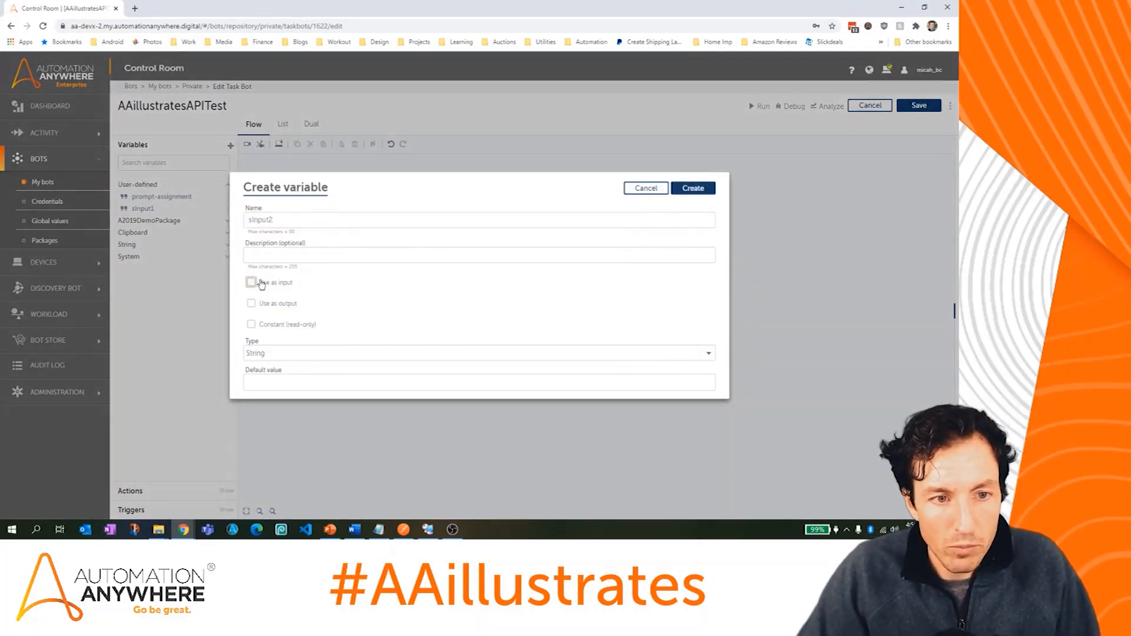
pyautogui.click(690, 188)
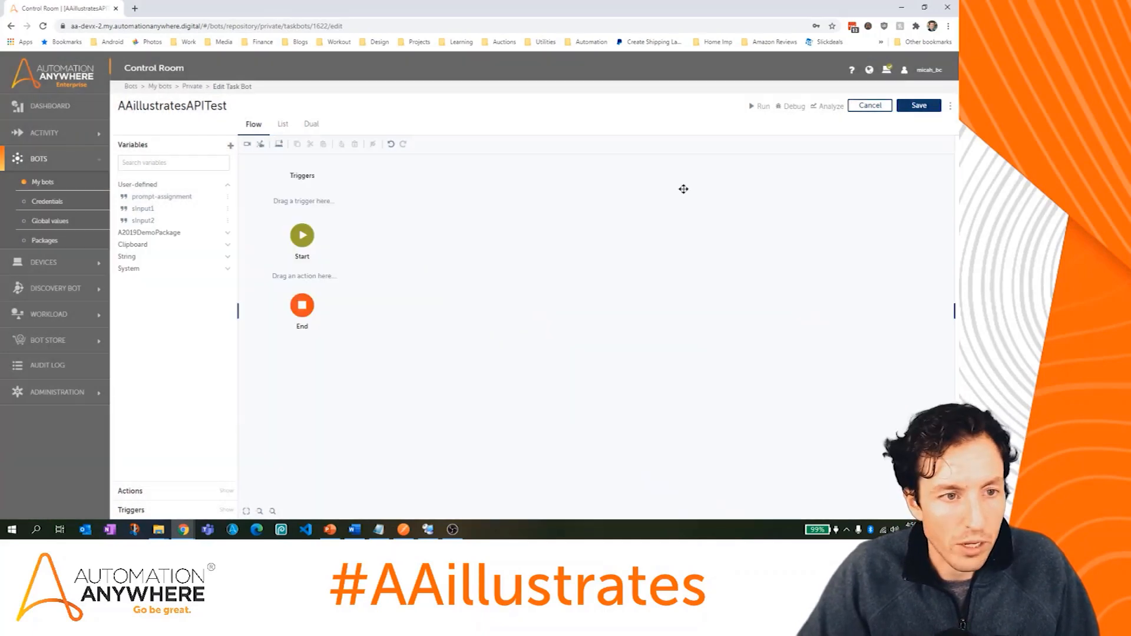
# Step: Add sInput2 on a second line of the Notepad note and move Notepad aside
pyautogui.hotkey('alt', 'Tab')
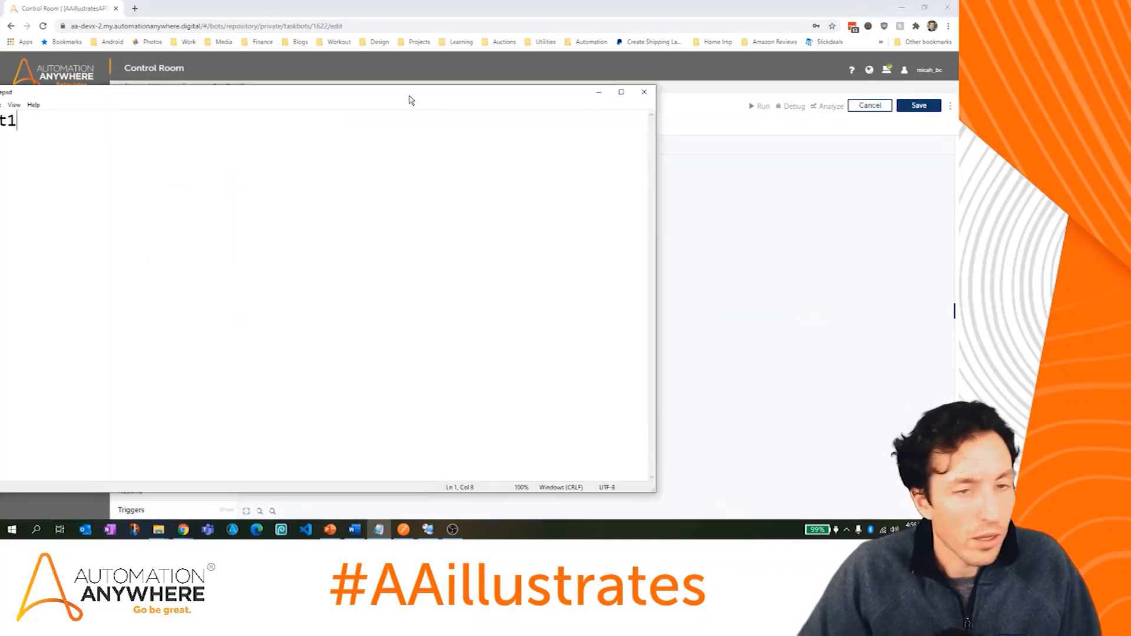
pyautogui.hotkey('ctrl', 'a')
pyautogui.hotkey('ctrl', 'c')
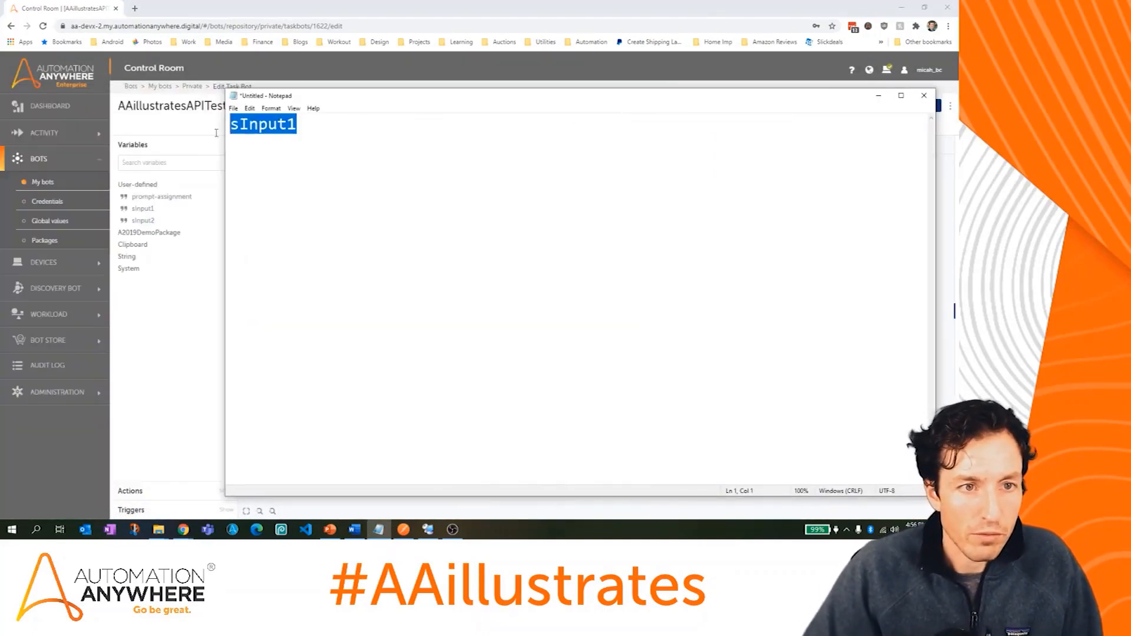
pyautogui.click(339, 130)
pyautogui.press('Return')
pyautogui.hotkey('ctrl', 'v')
pyautogui.press('BackSpace')
pyautogui.write('2')
pyautogui.moveTo(321, 99); pyautogui.dragTo(356, 190)
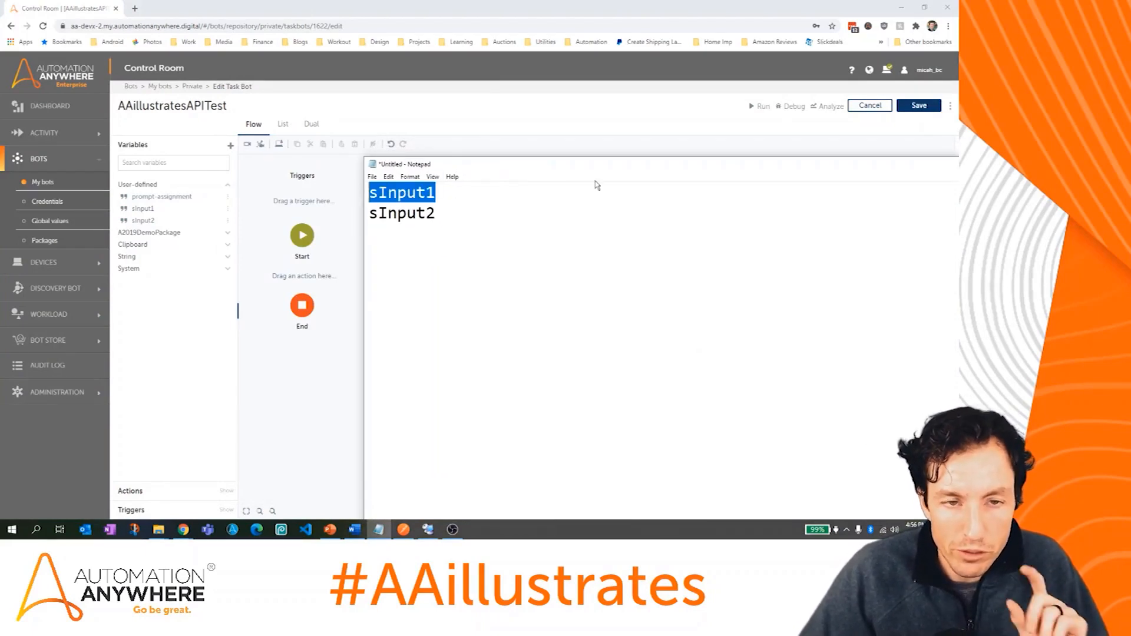
pyautogui.moveTo(618, 165); pyautogui.dragTo(1, 71)
pyautogui.click(118, 130)
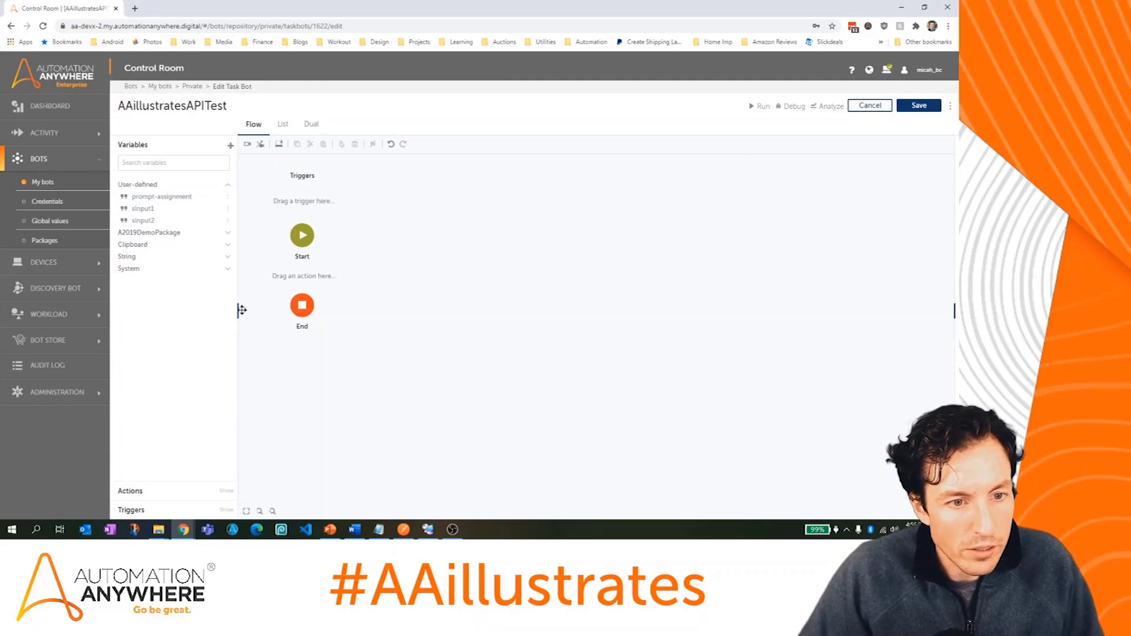
# Step: Add a Folder: Create action to the flow, with an If block placed above it
pyautogui.click(180, 492)
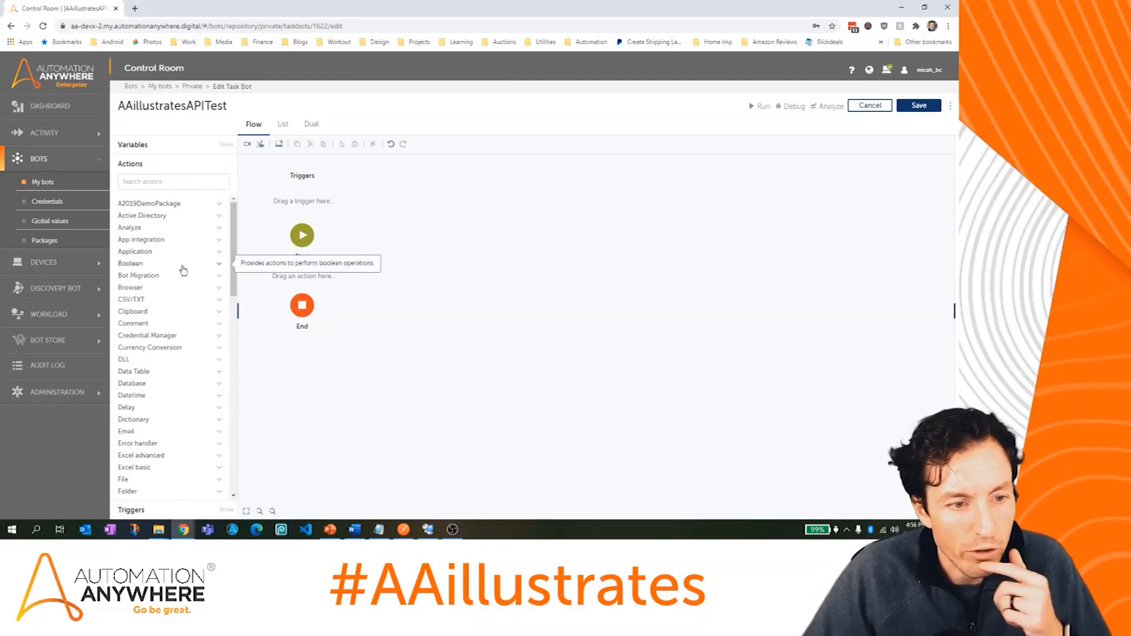
pyautogui.scroll(-3, 183, 269)
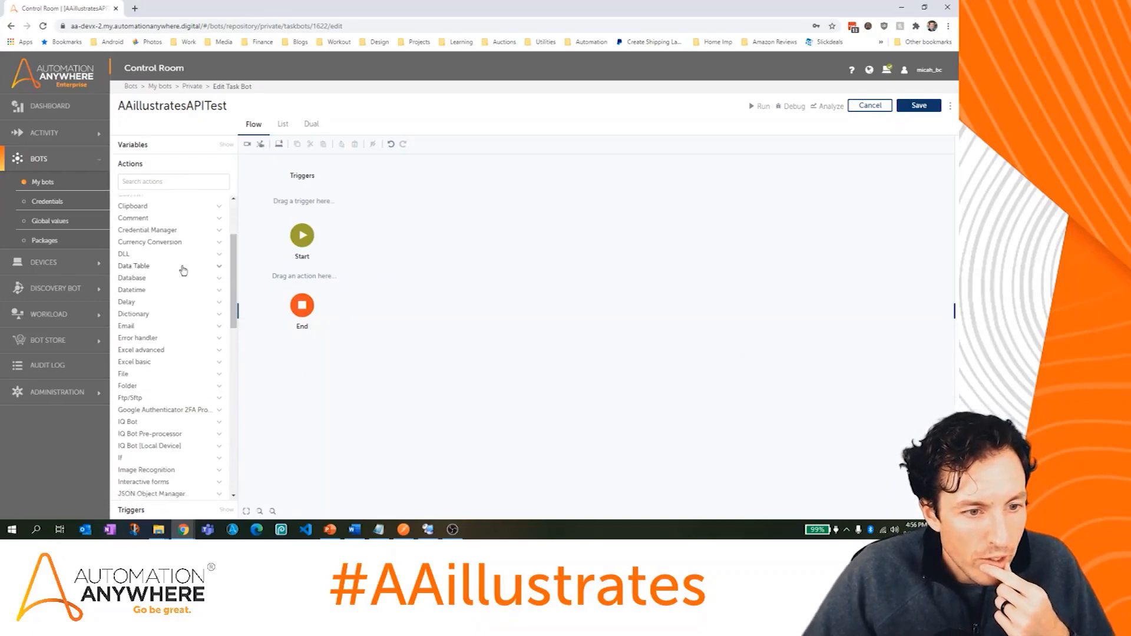
pyautogui.click(146, 295)
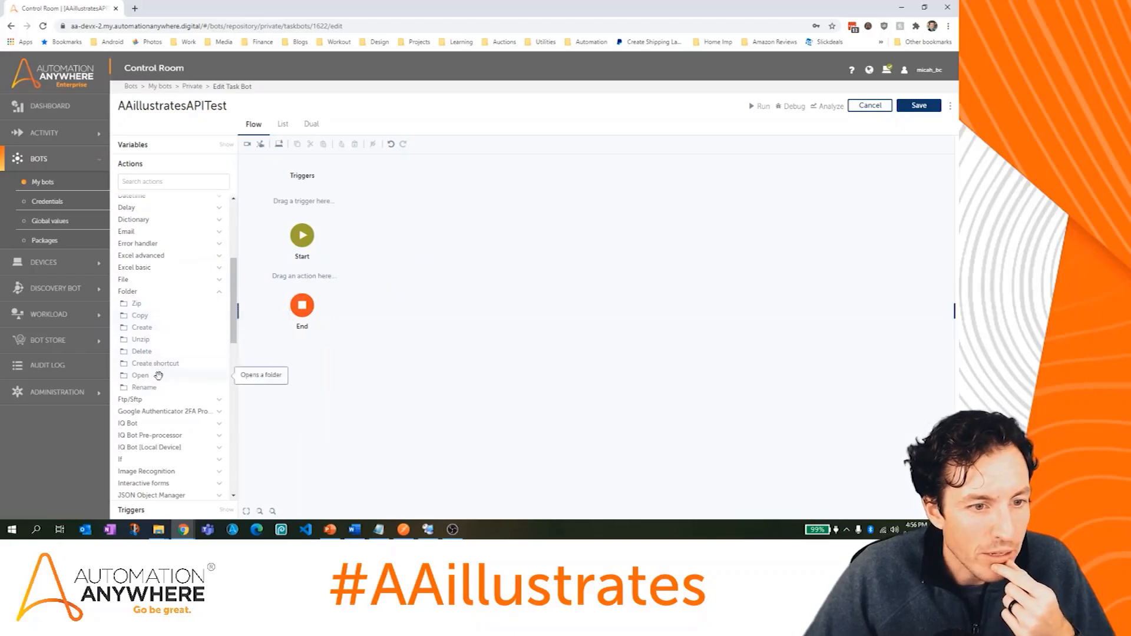
pyautogui.moveTo(148, 336); pyautogui.dragTo(283, 278)
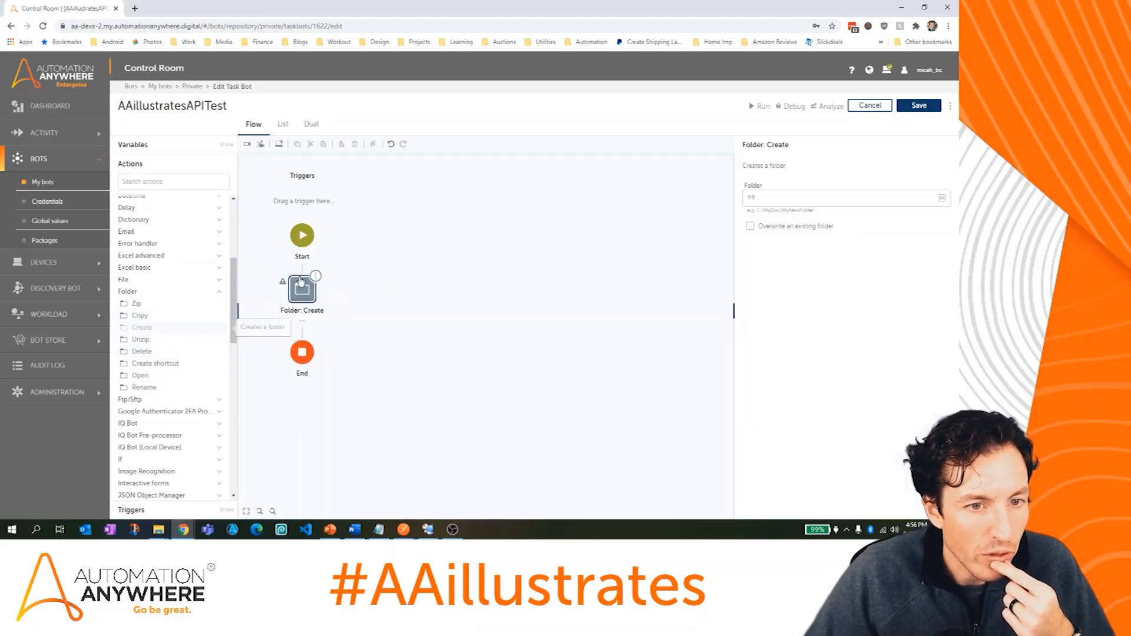
pyautogui.click(139, 460)
pyautogui.moveTo(134, 471); pyautogui.dragTo(305, 269)
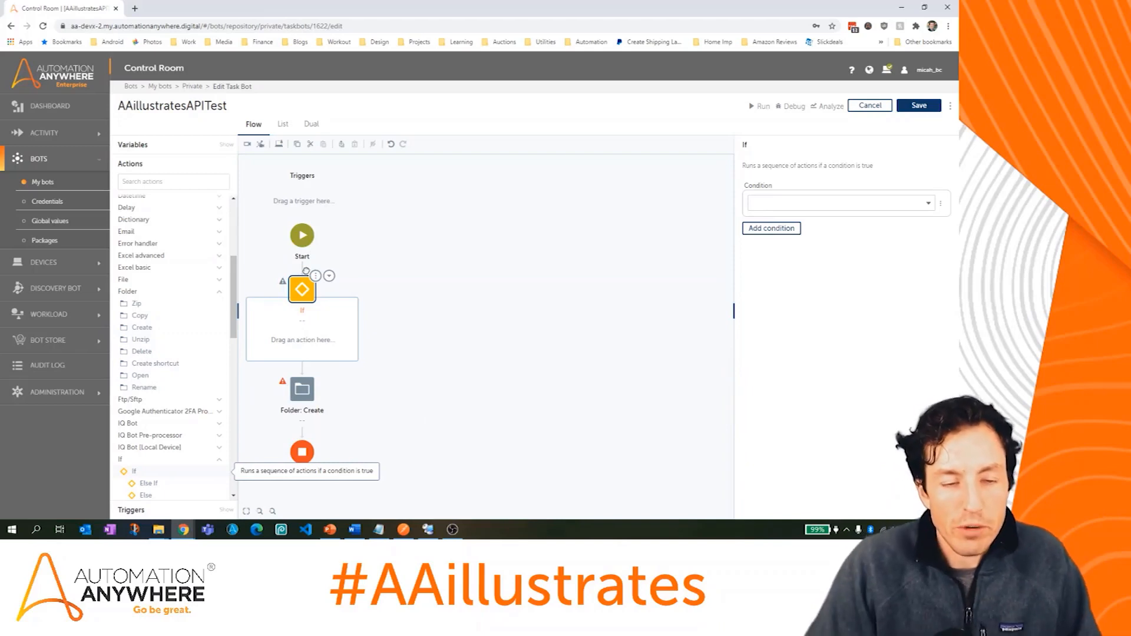
# Step: Set the If condition to Folder does not exist with path C:\temp\AAillustrates
pyautogui.click(892, 203)
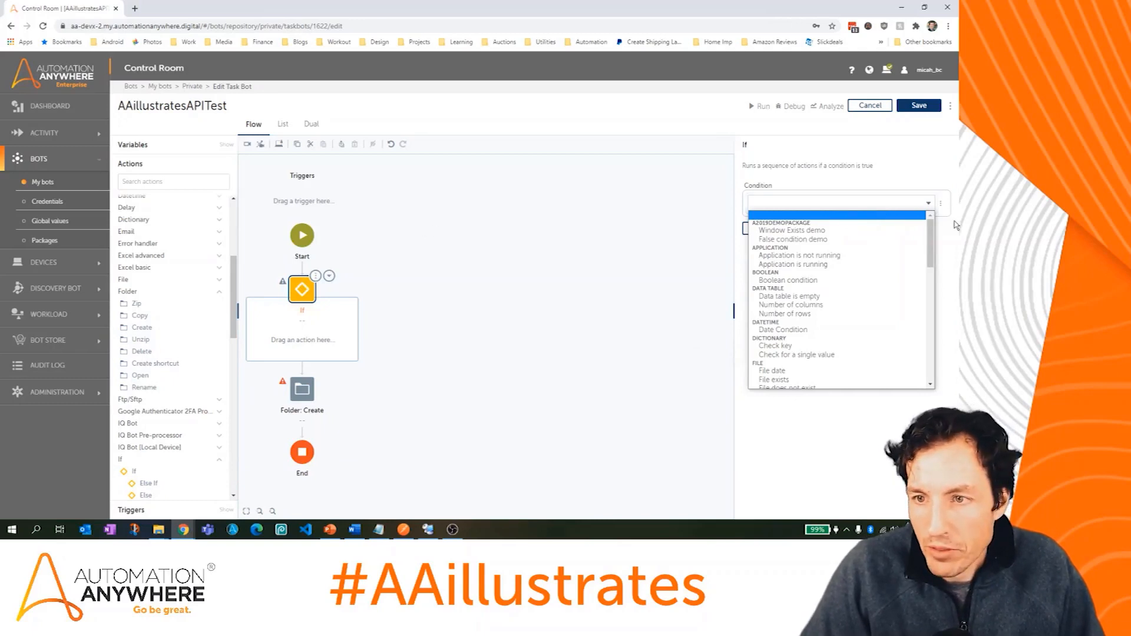
pyautogui.moveTo(931, 231); pyautogui.dragTo(931, 261)
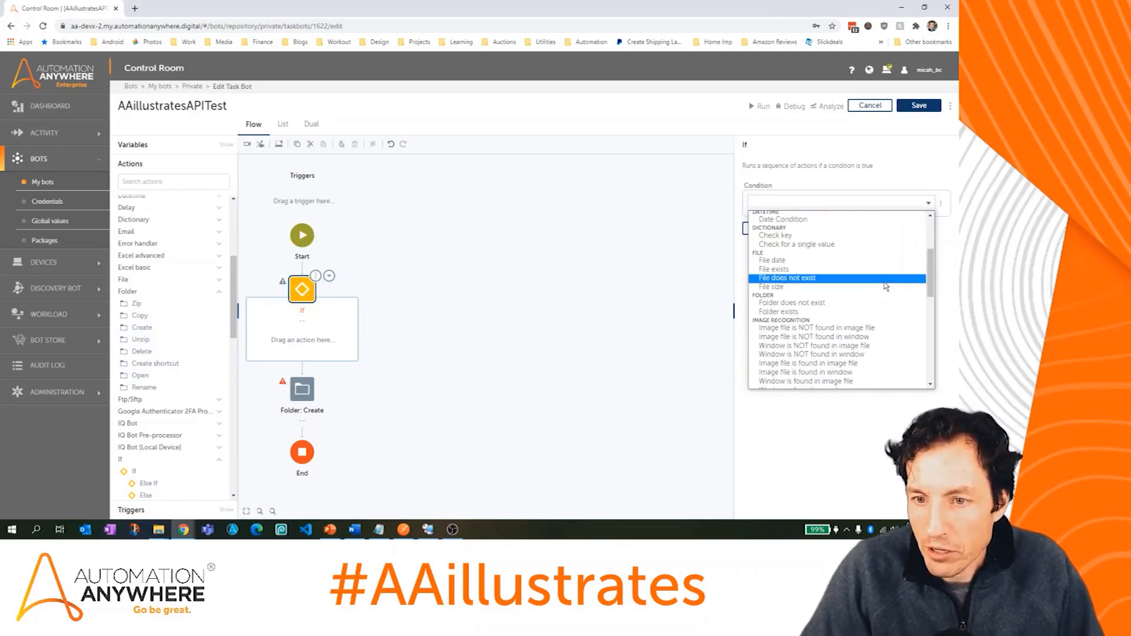
pyautogui.click(868, 304)
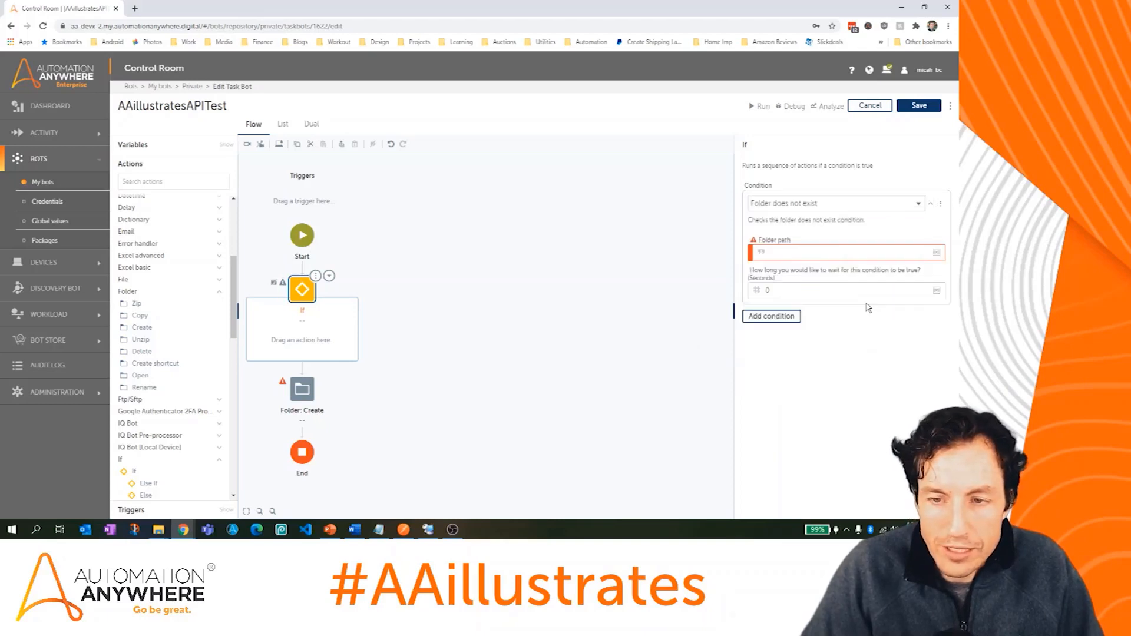
pyautogui.click(814, 256)
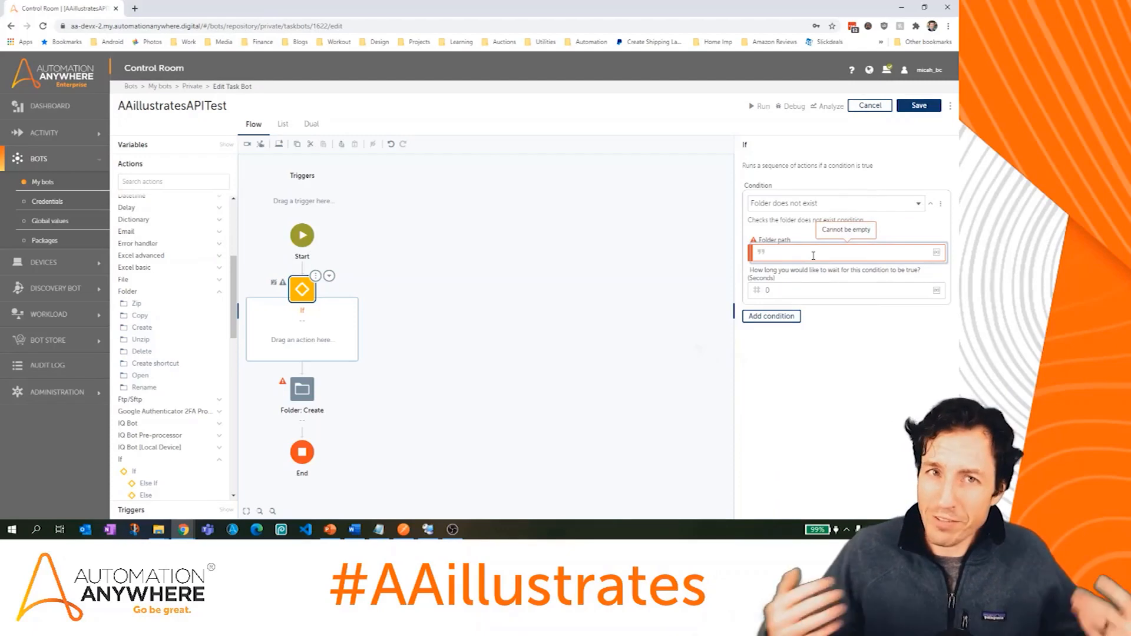
pyautogui.write('C:')
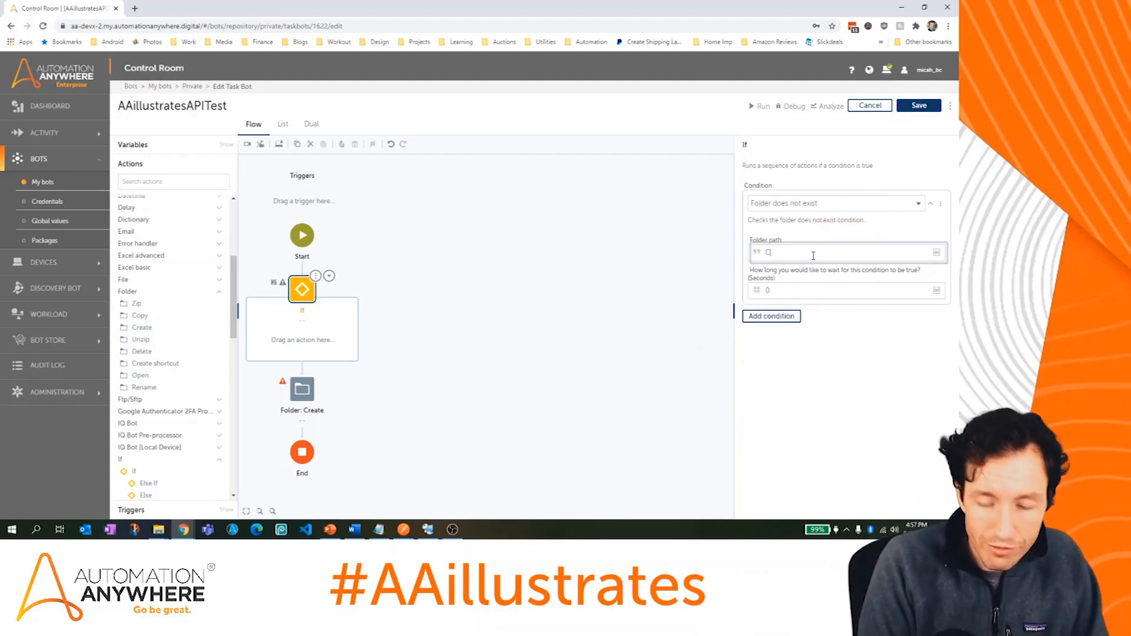
pyautogui.write('\temp')
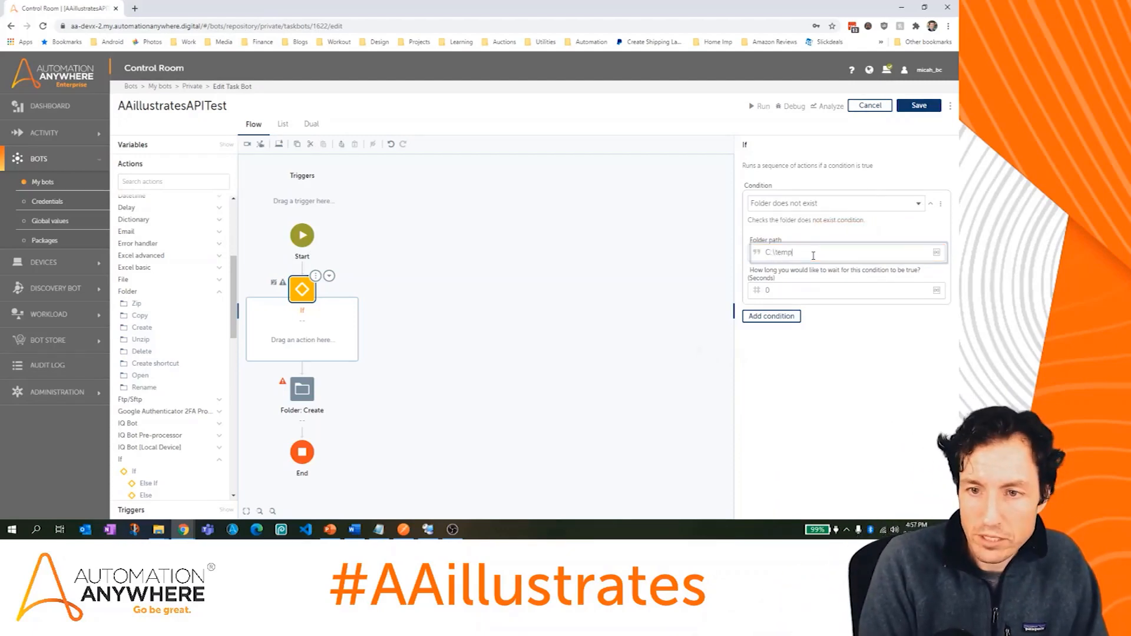
pyautogui.write('\\AAi')
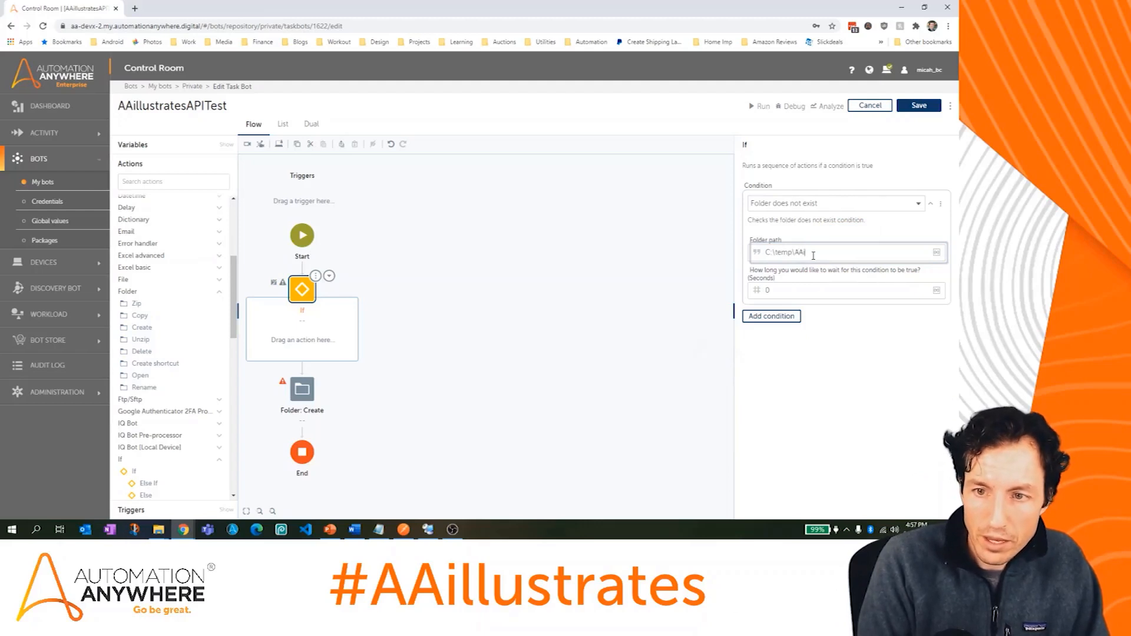
pyautogui.write('llustrates')
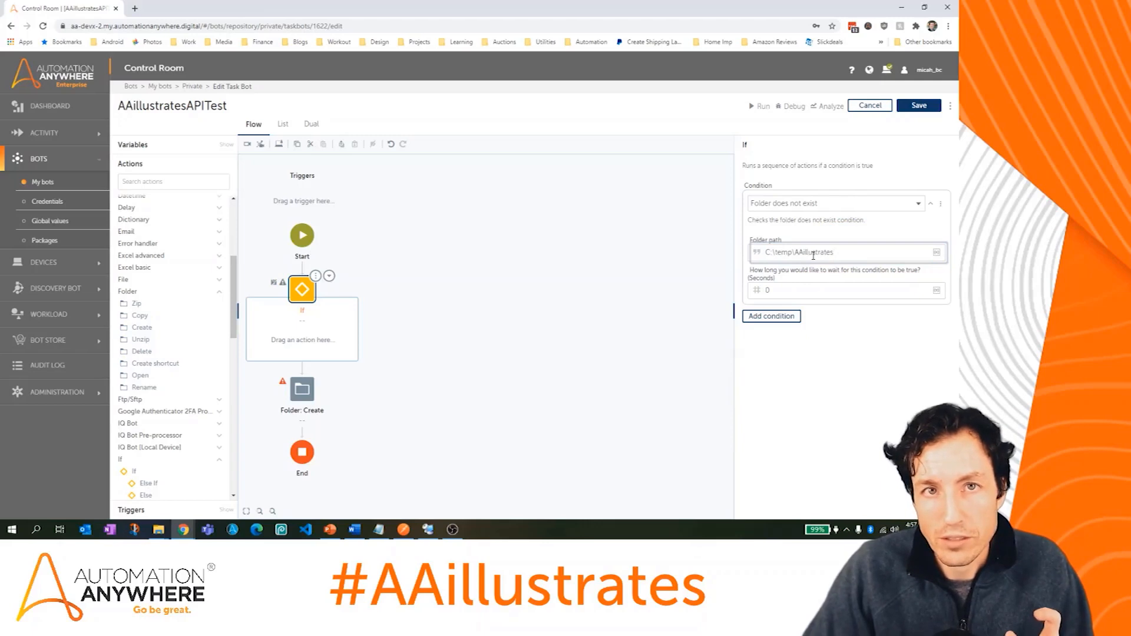
# Step: Delete the existing AAillustrates folder from C:\temp in File Explorer
pyautogui.click(158, 530)
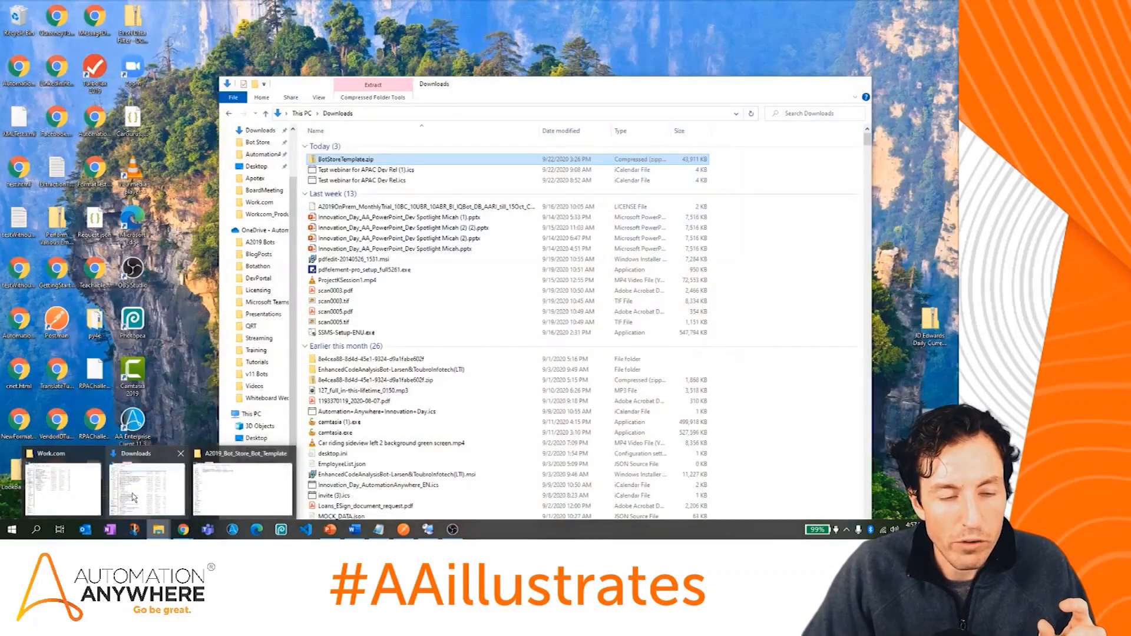
pyautogui.click(152, 475)
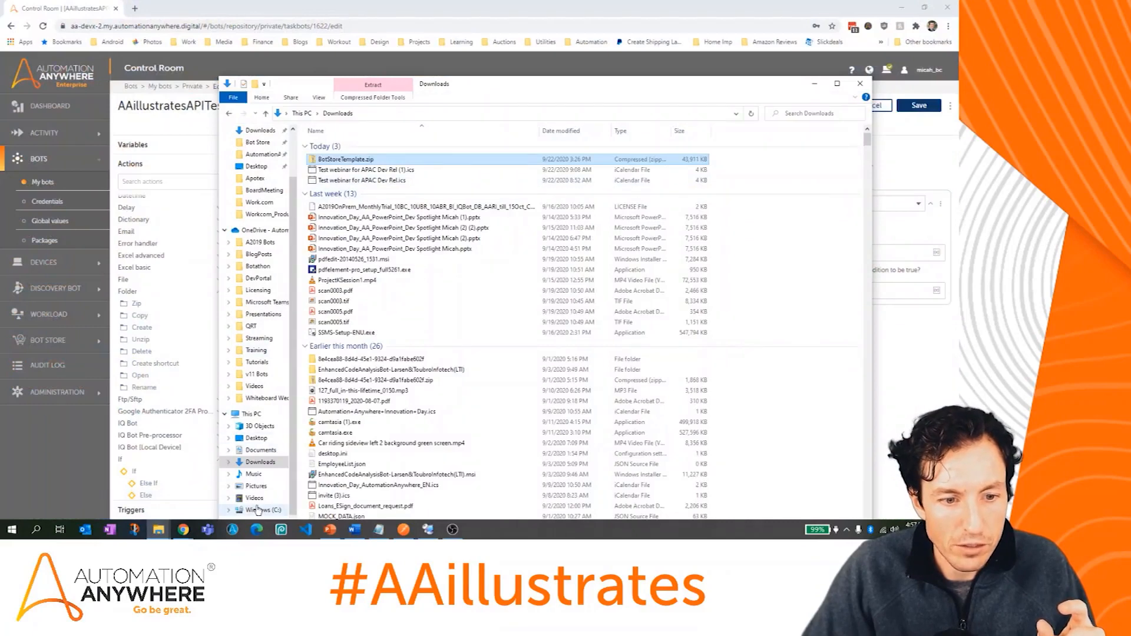
pyautogui.click(257, 510)
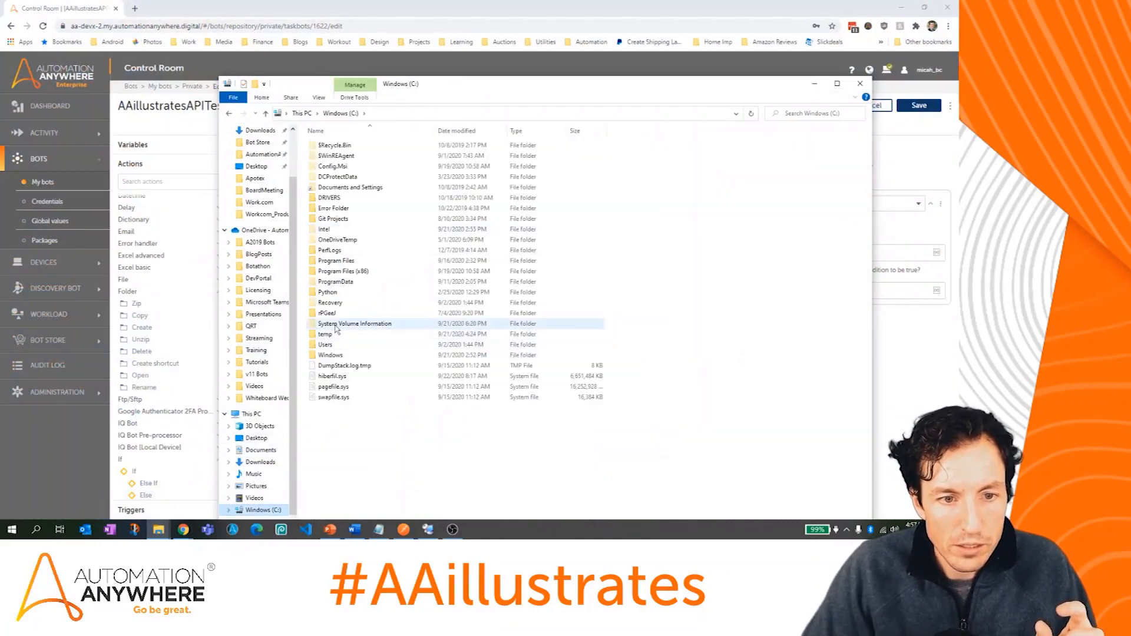
pyautogui.doubleClick(325, 335)
pyautogui.click(359, 168)
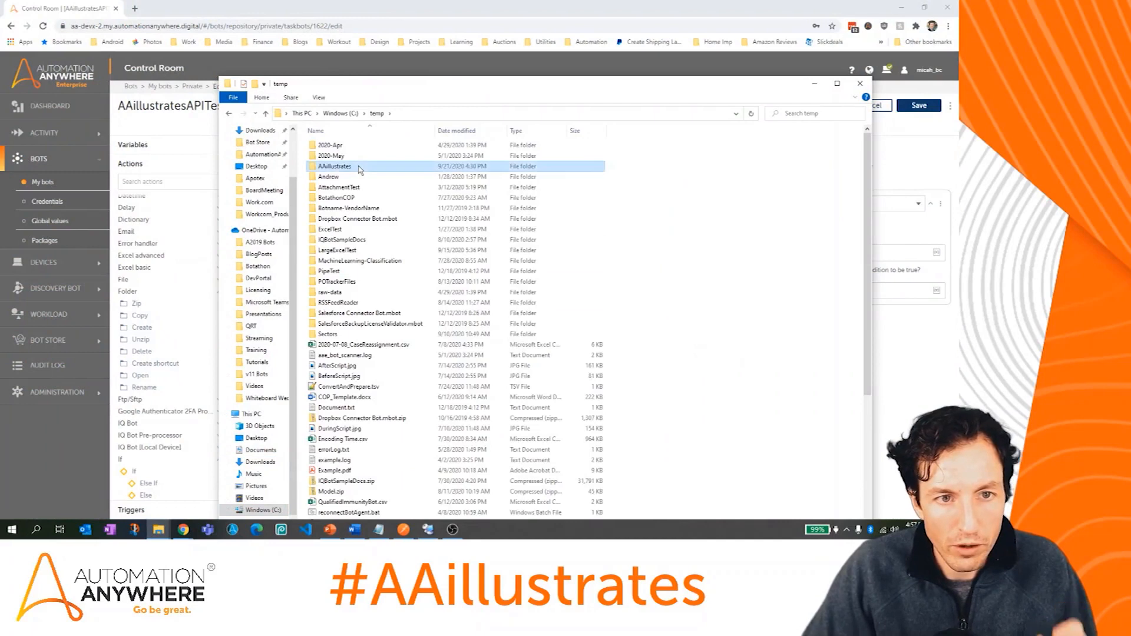
pyautogui.press('Delete')
pyautogui.moveTo(485, 85); pyautogui.dragTo(0, 73)
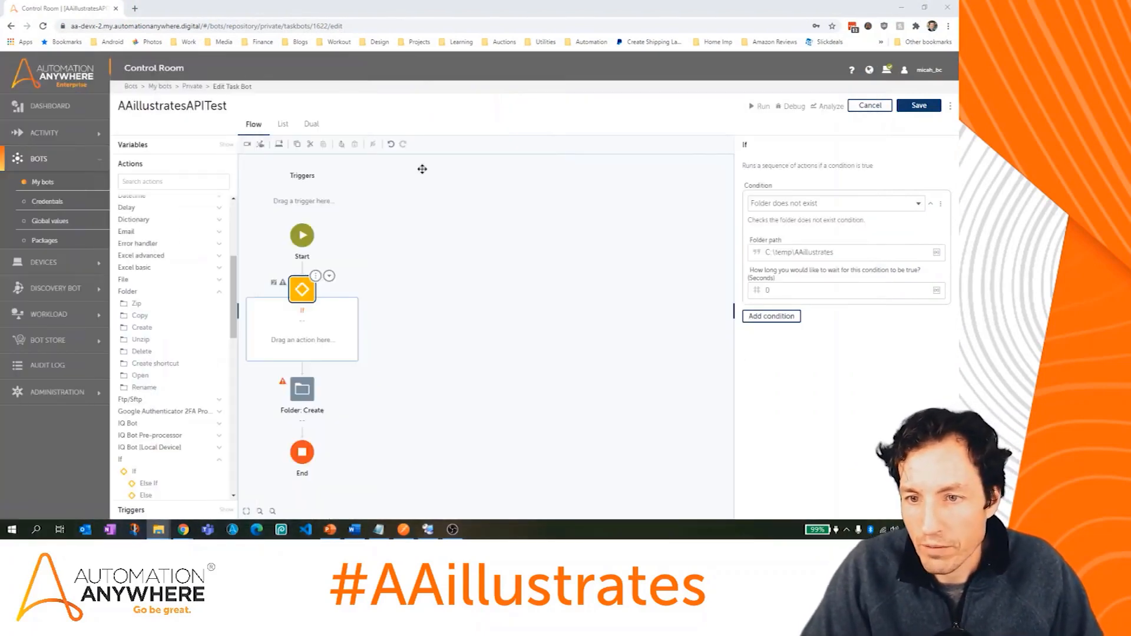
# Step: Nest Folder: Create inside the If, set its folder to C:\temp\AAillustrates, and save
pyautogui.click(918, 106)
pyautogui.moveTo(301, 389); pyautogui.dragTo(304, 337)
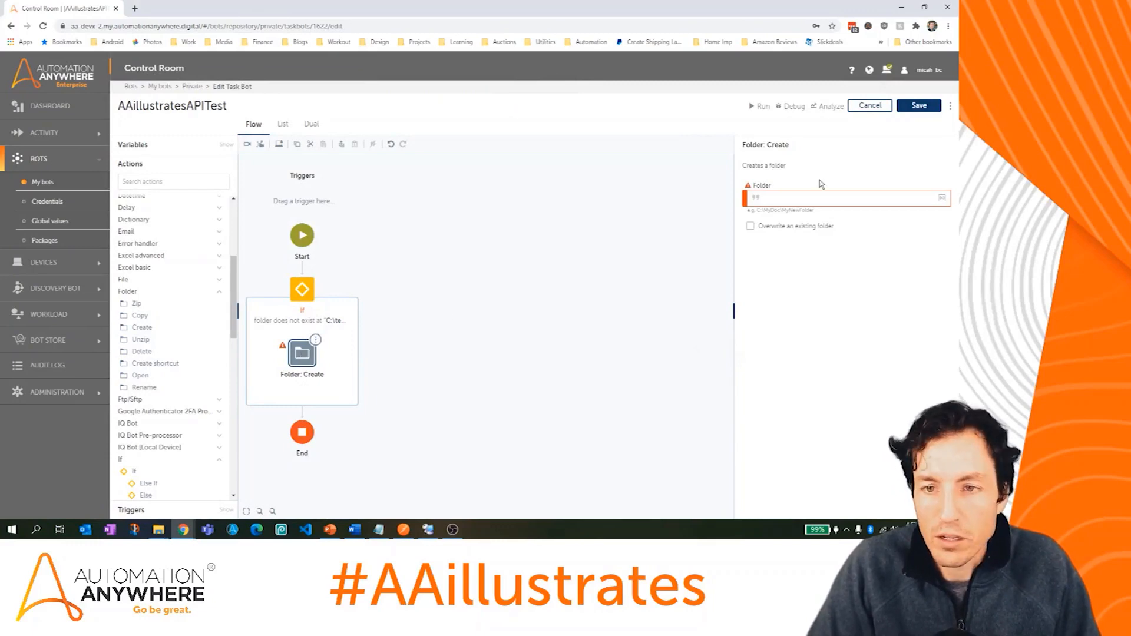
pyautogui.click(804, 196)
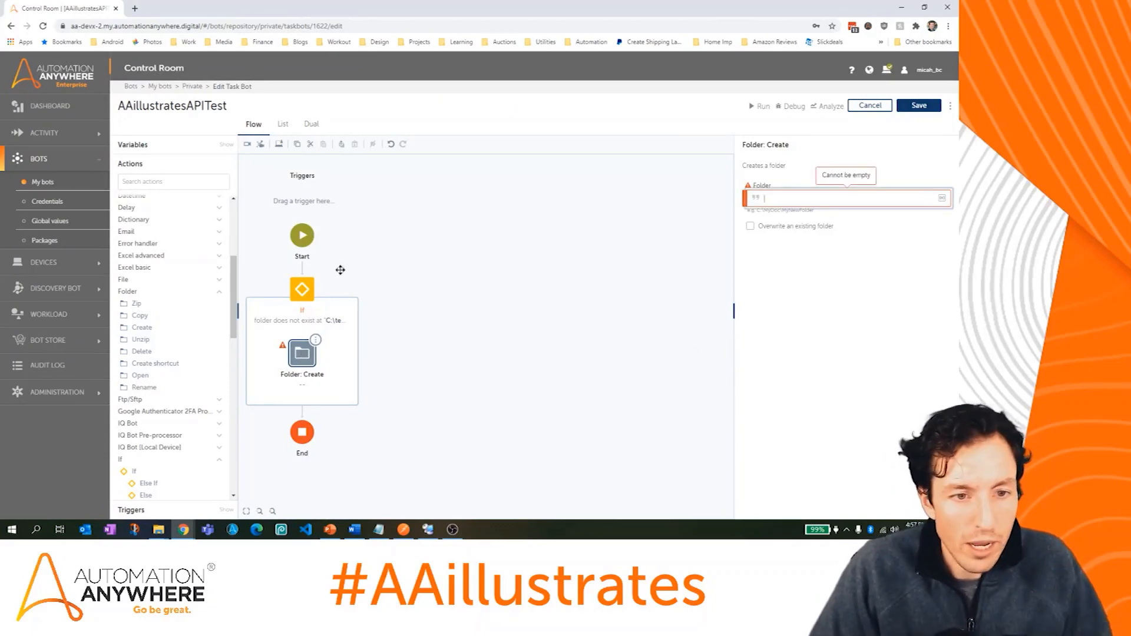
pyautogui.click(302, 288)
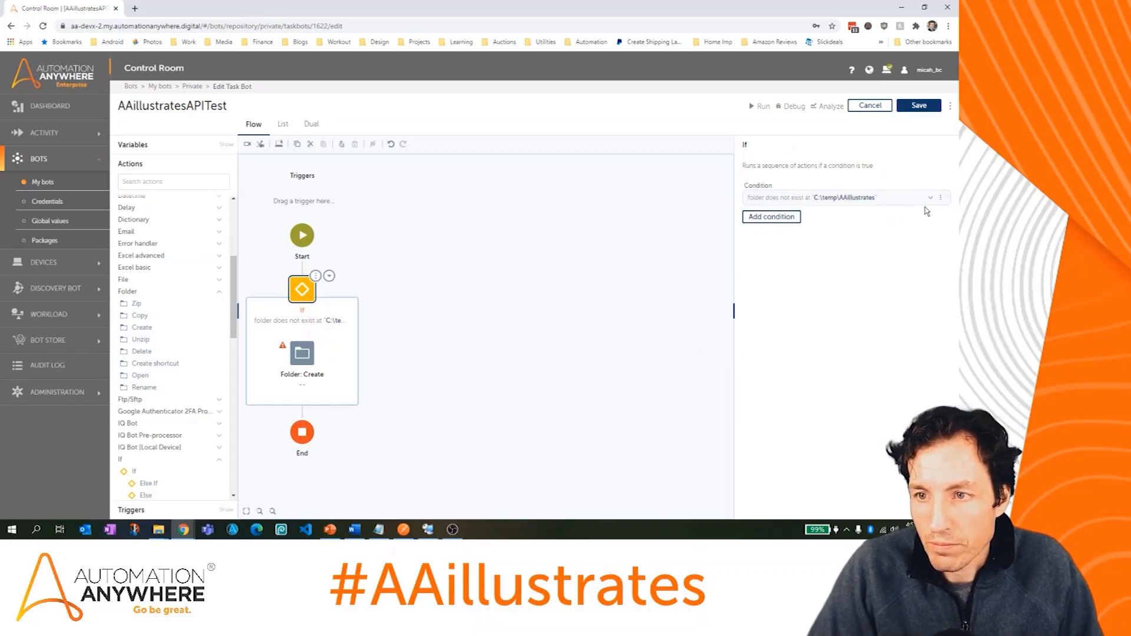
pyautogui.click(930, 200)
pyautogui.moveTo(841, 253); pyautogui.dragTo(758, 268)
pyautogui.hotkey('ctrl', 'c')
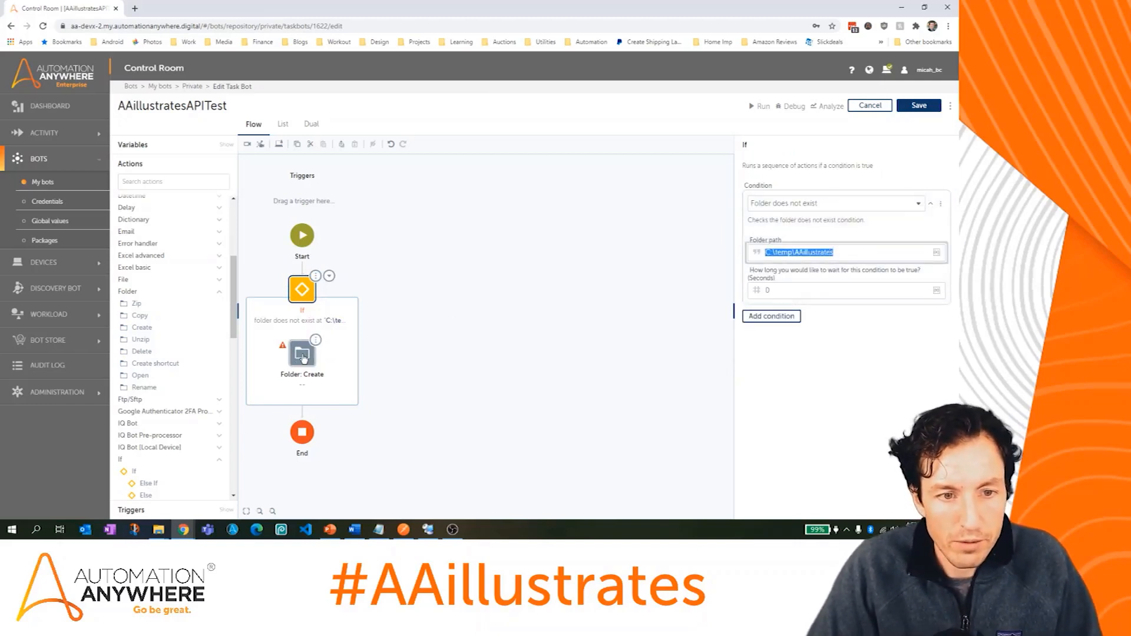
pyautogui.click(302, 355)
pyautogui.click(836, 196)
pyautogui.hotkey('ctrl', 'v')
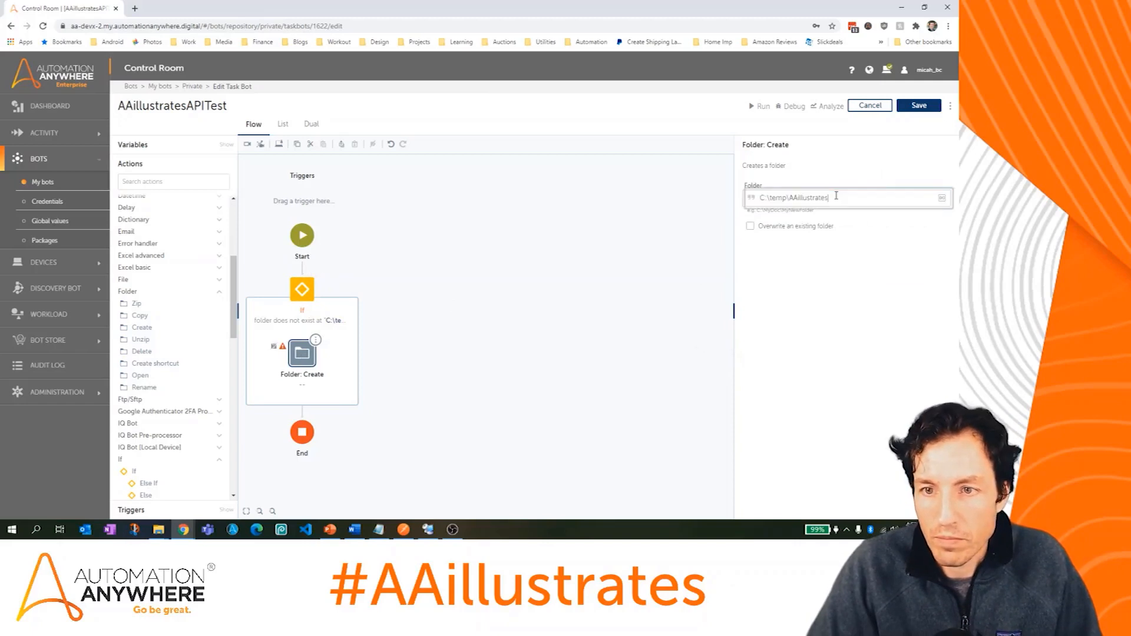
pyautogui.click(929, 109)
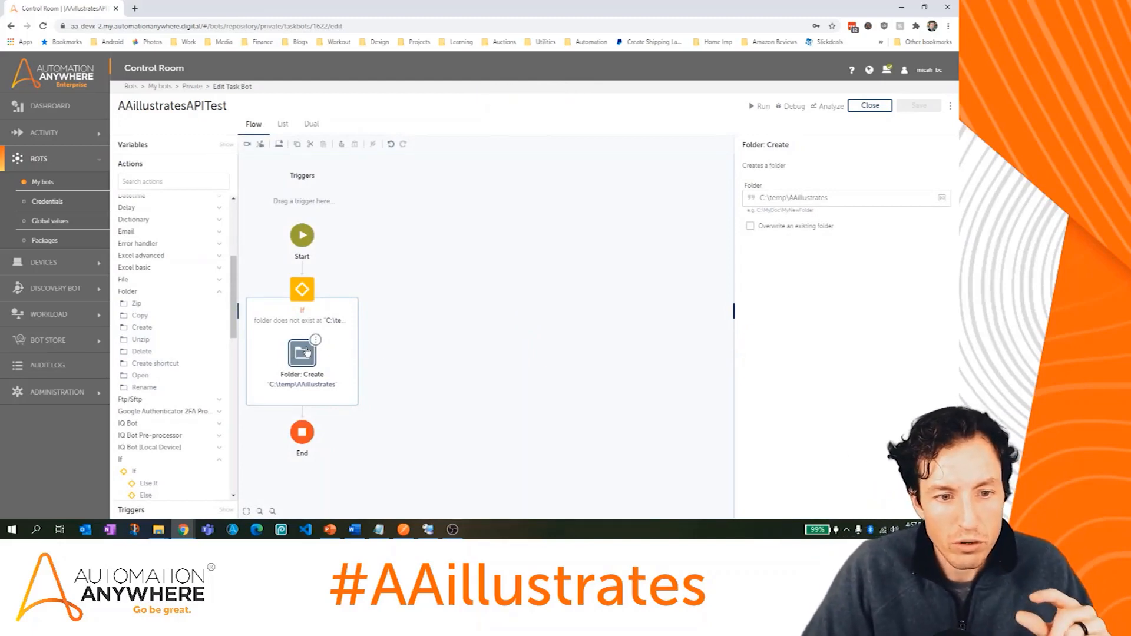
# Step: Add a second, empty If block after Folder: Create inside the first If
pyautogui.click(299, 292)
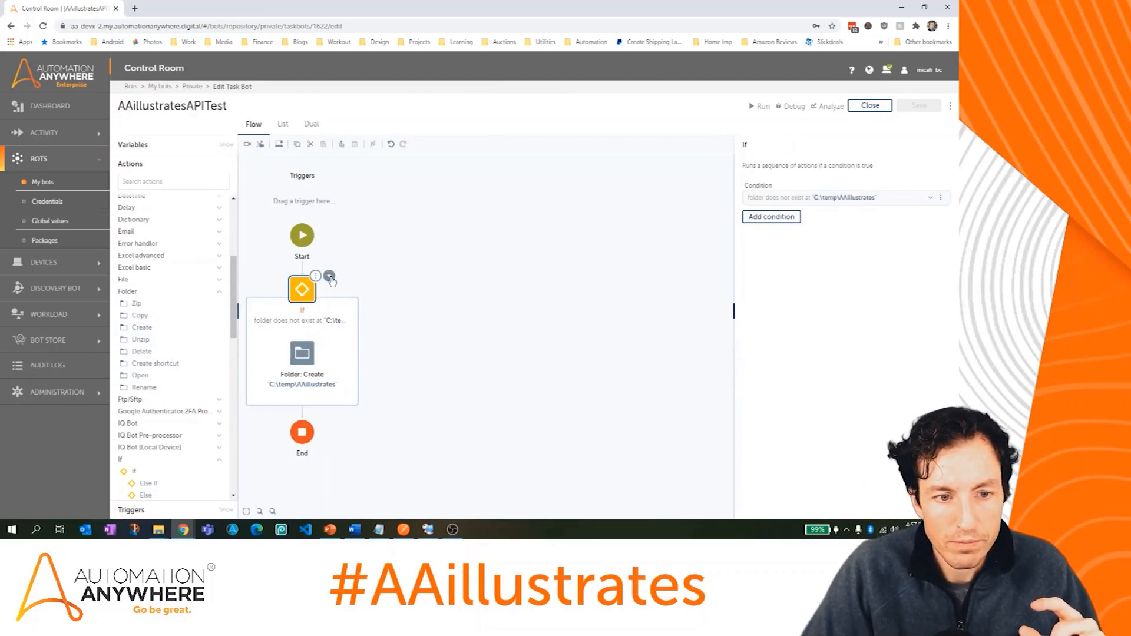
pyautogui.moveTo(234, 282); pyautogui.dragTo(236, 314)
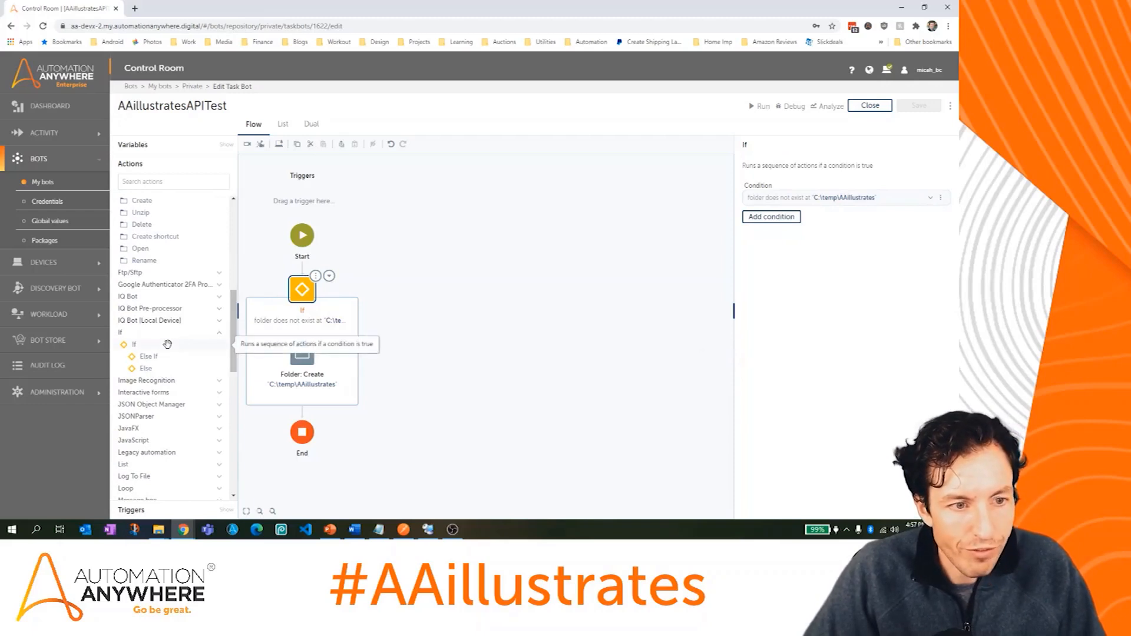
pyautogui.scroll(-3, 168, 349)
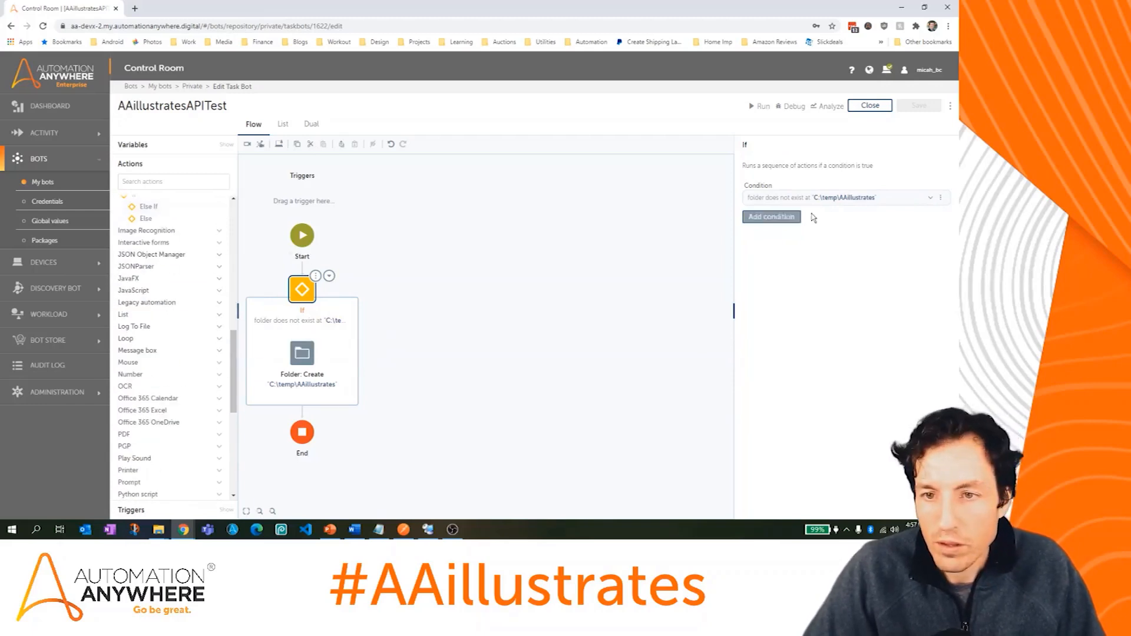
pyautogui.scroll(2, 167, 285)
# Step: Make the nested If check File does not exist for C:\temp\AAillustrates\APILog.txt, then save
pyautogui.moveTo(148, 295); pyautogui.dragTo(311, 402)
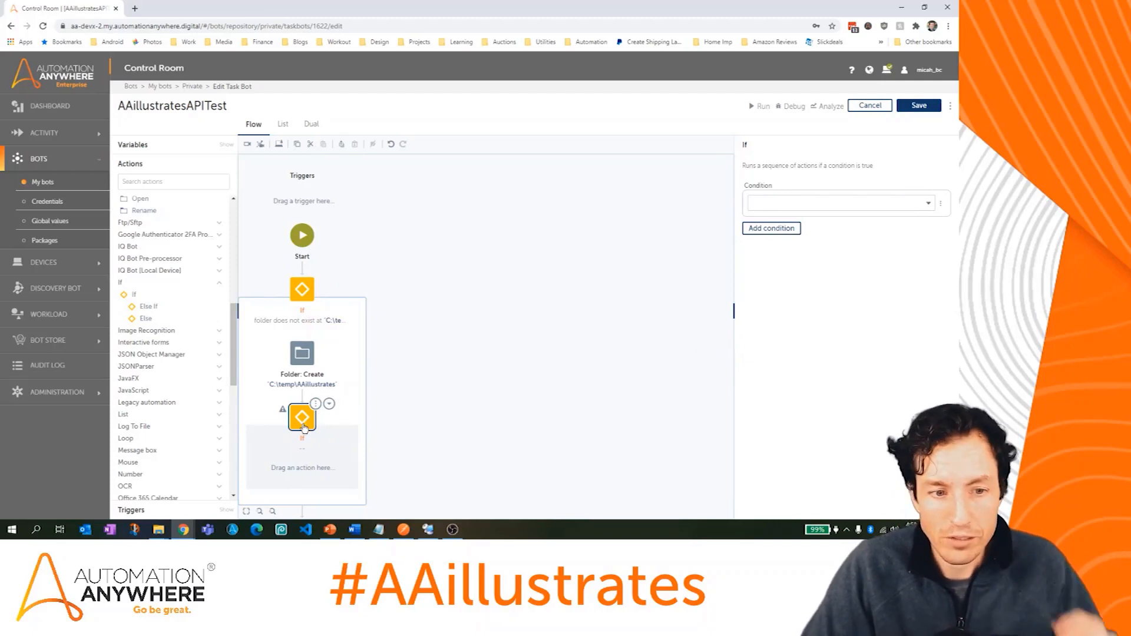
pyautogui.click(874, 203)
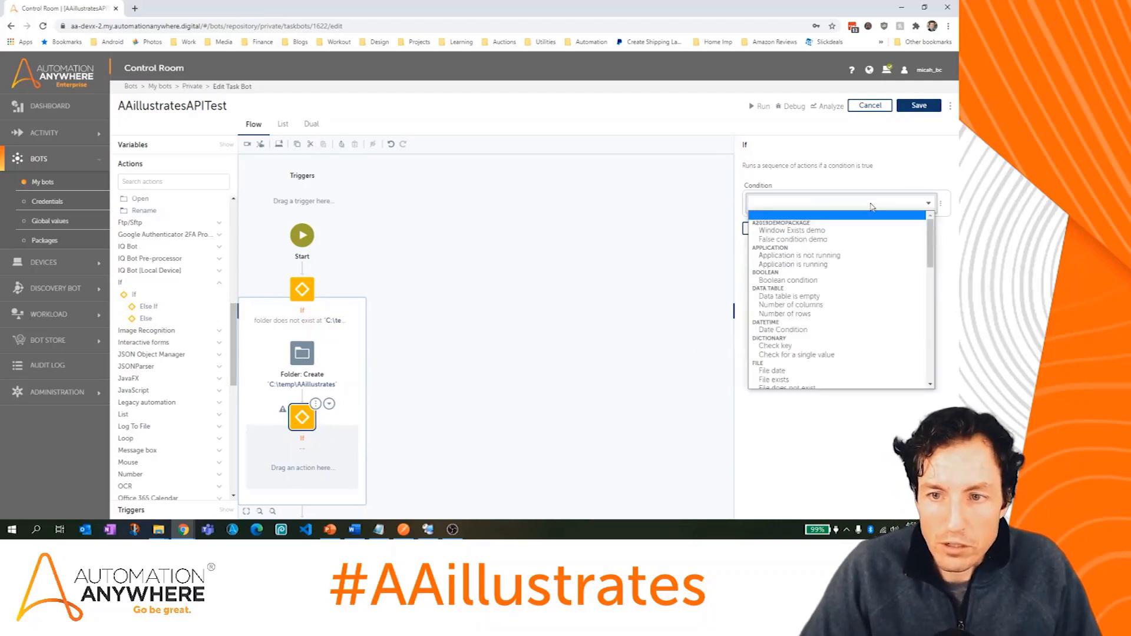
pyautogui.moveTo(933, 239); pyautogui.dragTo(933, 258)
pyautogui.click(857, 317)
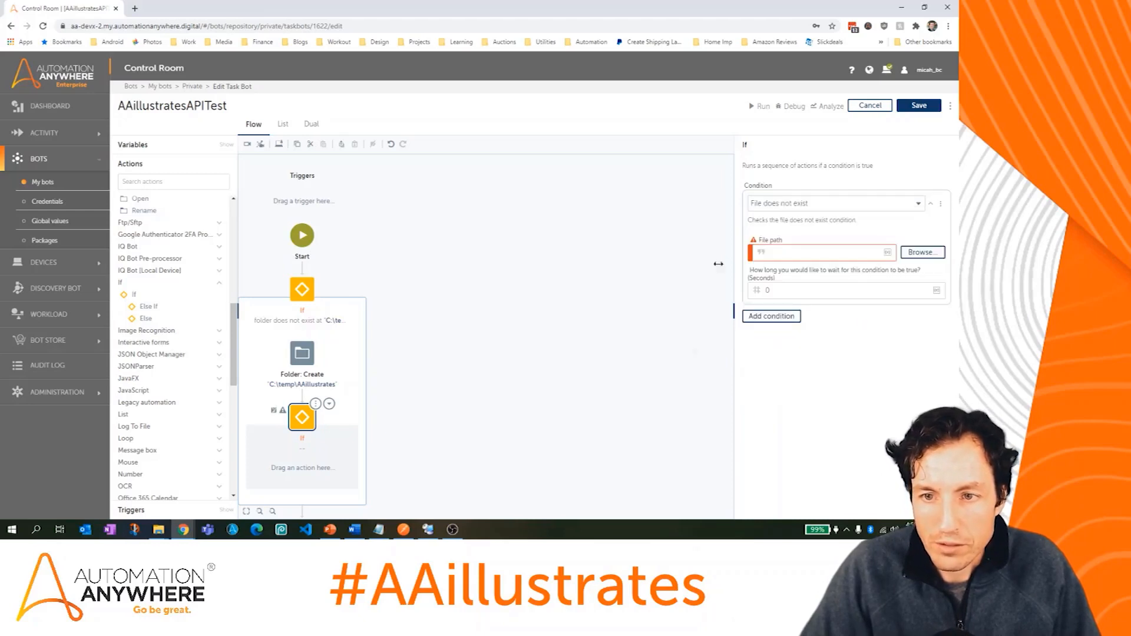
pyautogui.click(811, 252)
pyautogui.hotkey('ctrl', 'v')
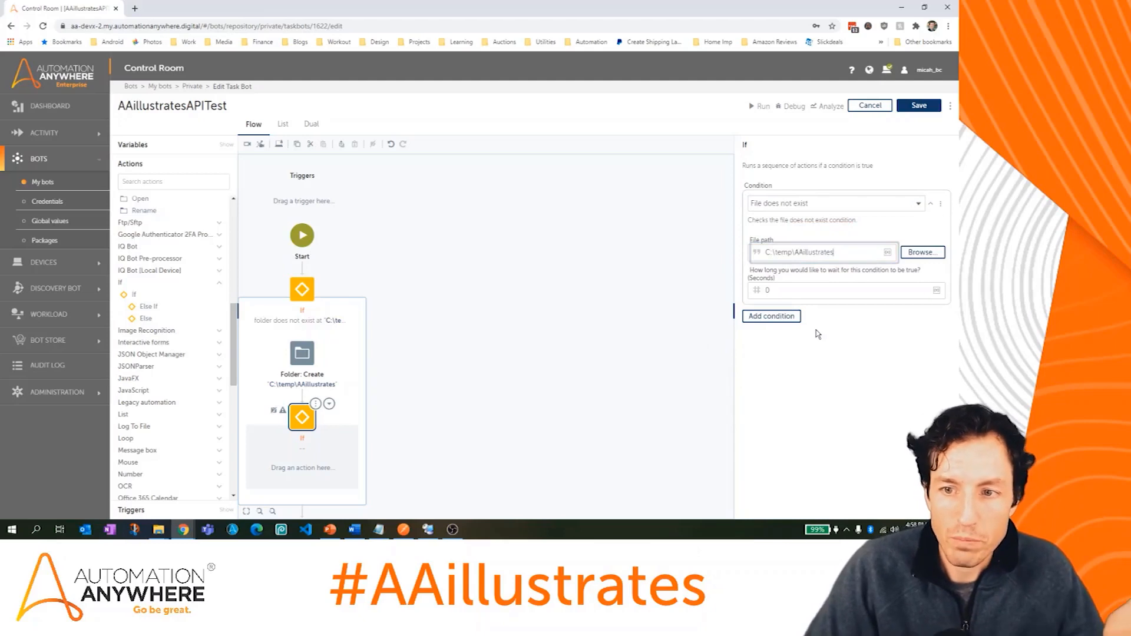
pyautogui.write('\\')
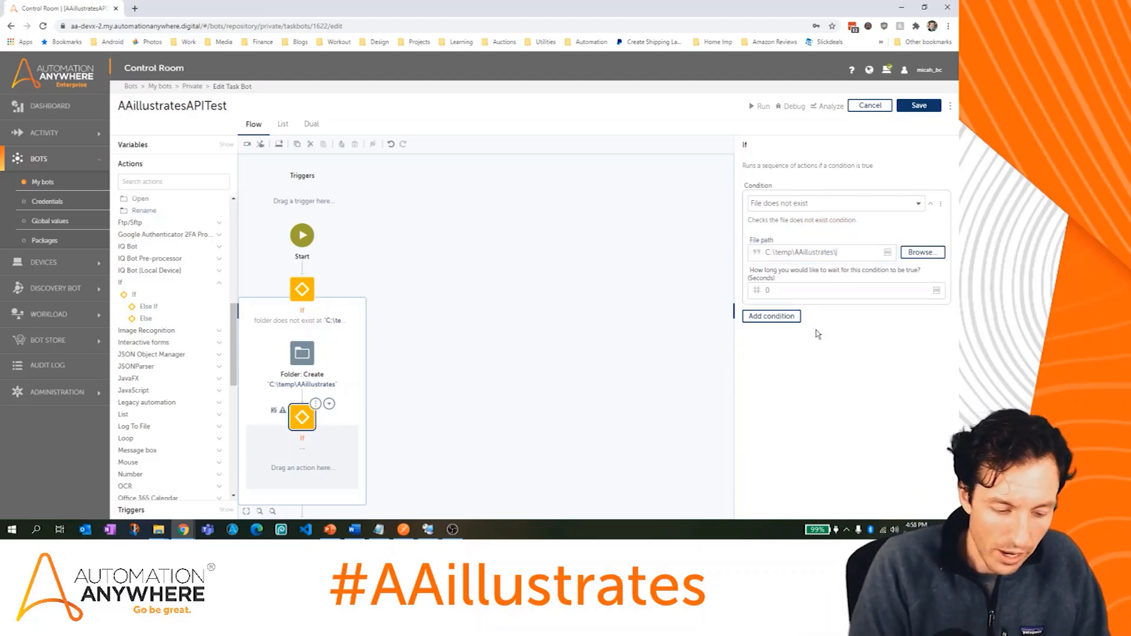
pyautogui.write('API')
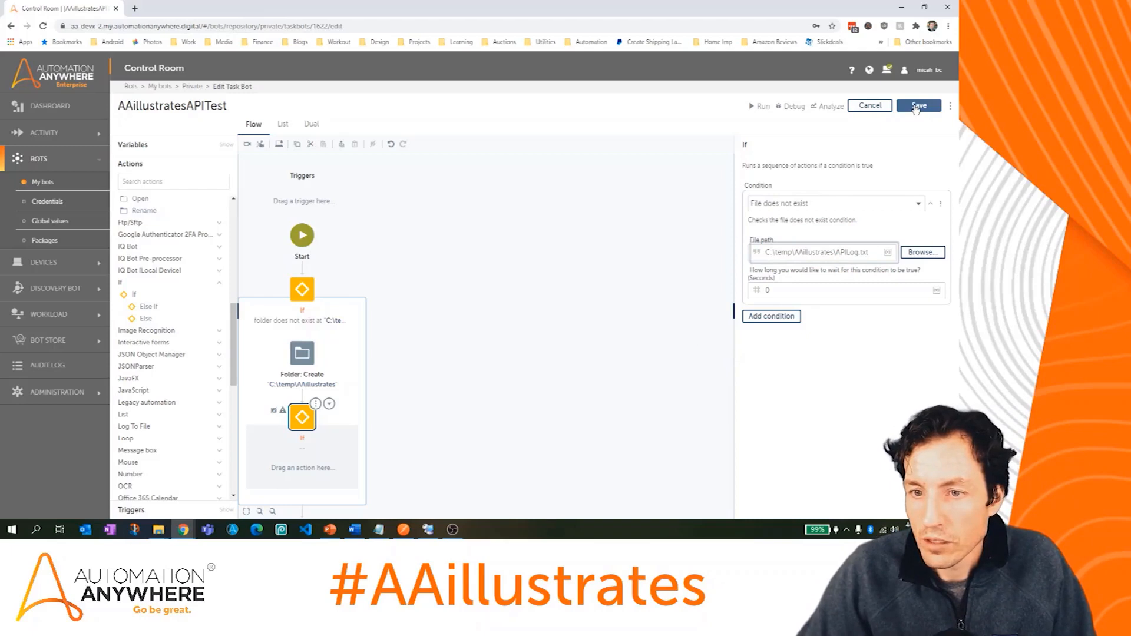
pyautogui.write('Log.txt')
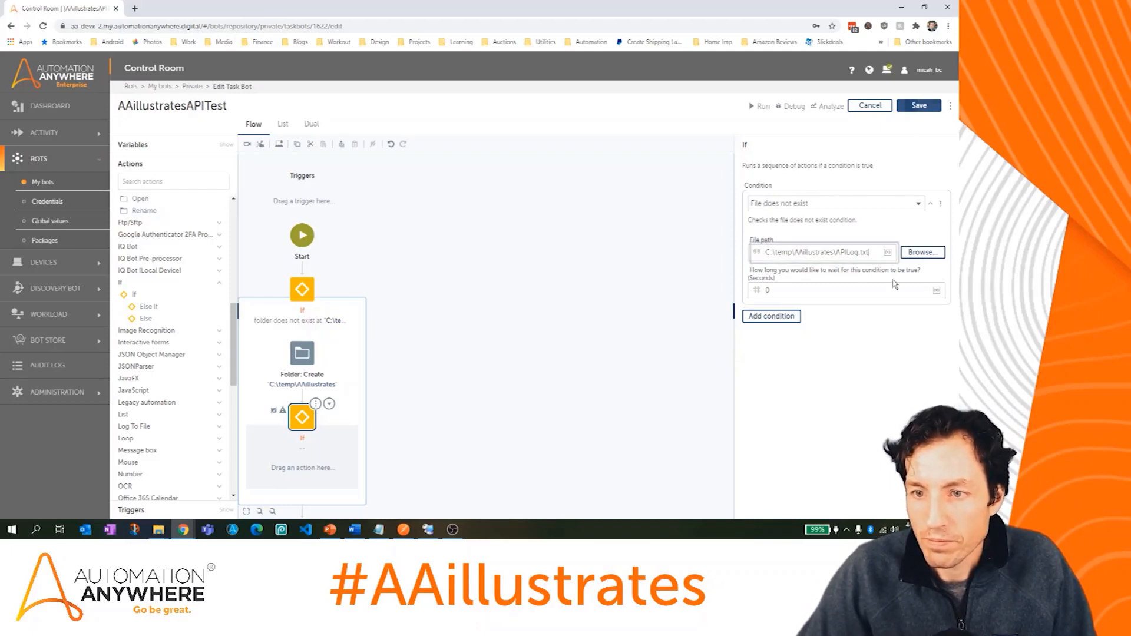
pyautogui.hotkey('ctrl', 'a')
pyautogui.hotkey('ctrl', 'c')
pyautogui.click(918, 106)
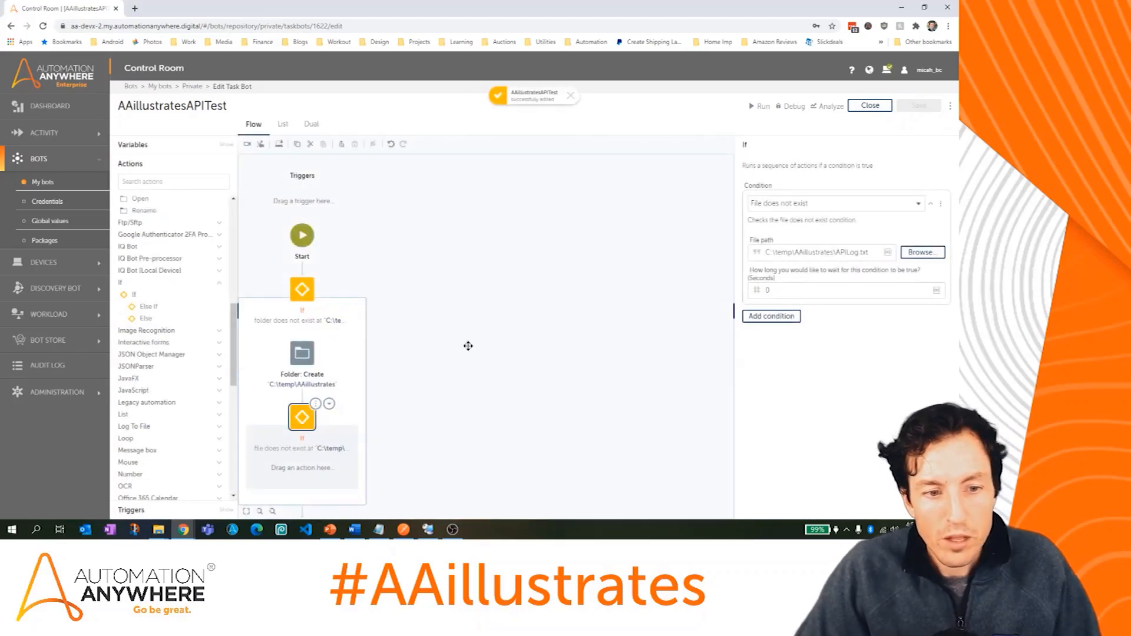
# Step: Inside the nested If, add File: Create for C:\temp\AAillustrates\APILog.txt with Overwrite ticked, and save
pyautogui.moveTo(235, 350); pyautogui.dragTo(235, 370)
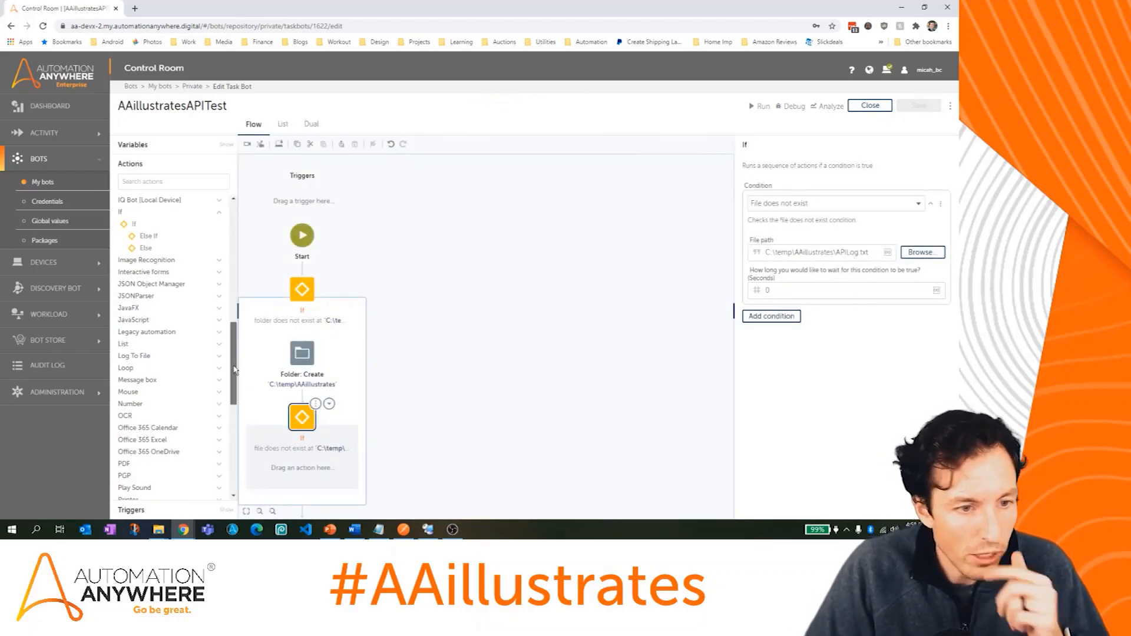
pyautogui.scroll(3, 182, 332)
pyautogui.scroll(3, 181, 332)
pyautogui.click(147, 331)
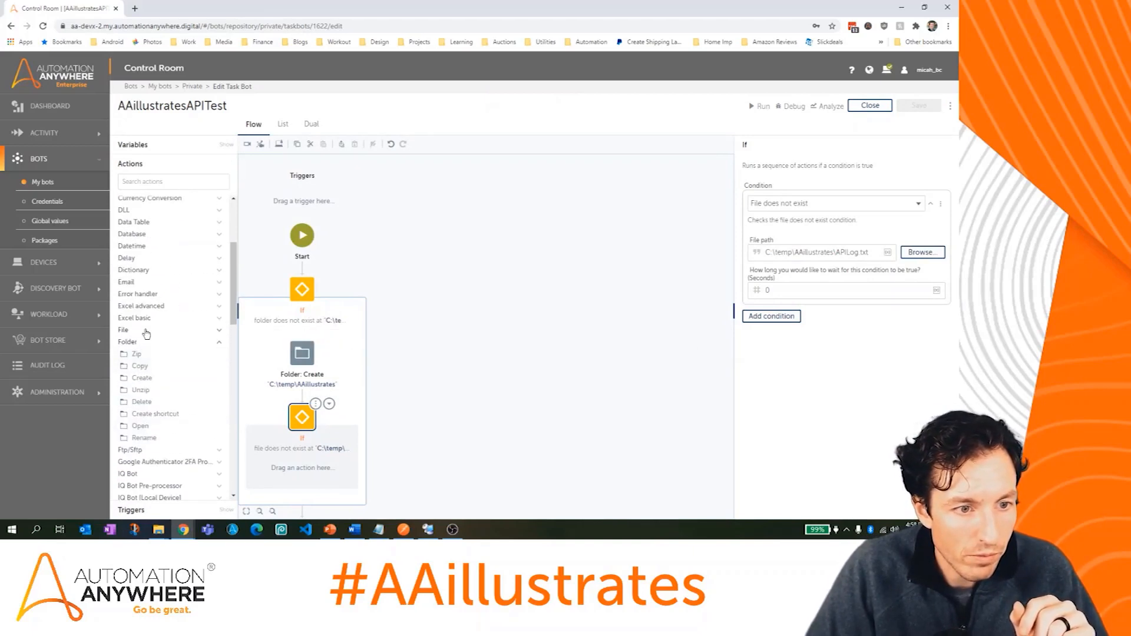
pyautogui.moveTo(142, 366); pyautogui.dragTo(302, 464)
pyautogui.click(811, 197)
pyautogui.hotkey('ctrl', 'v')
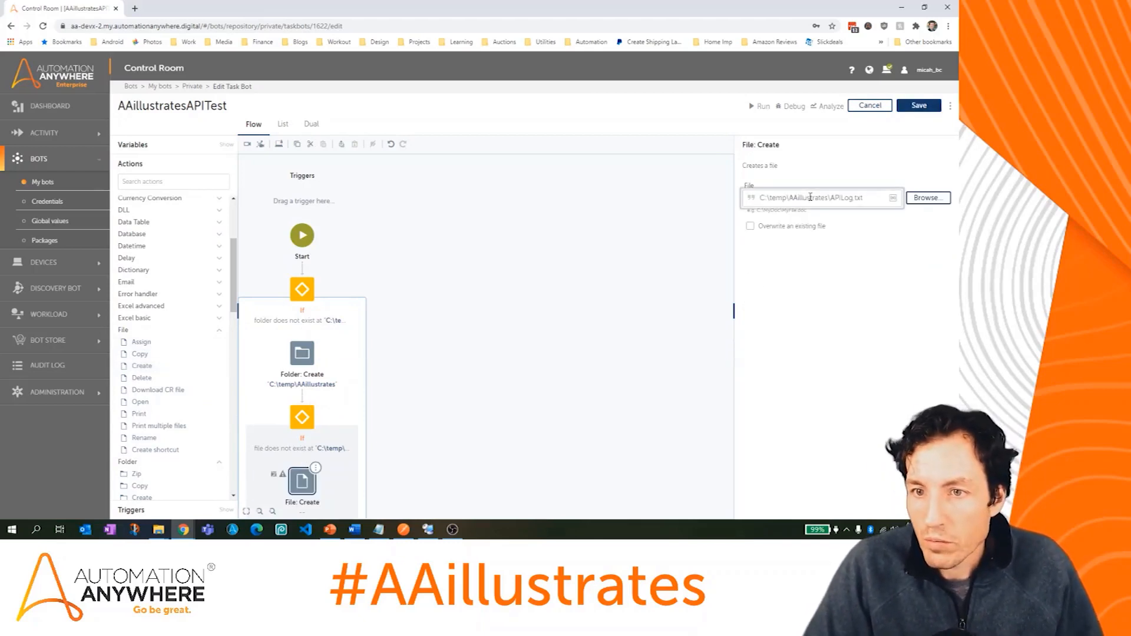
pyautogui.click(805, 231)
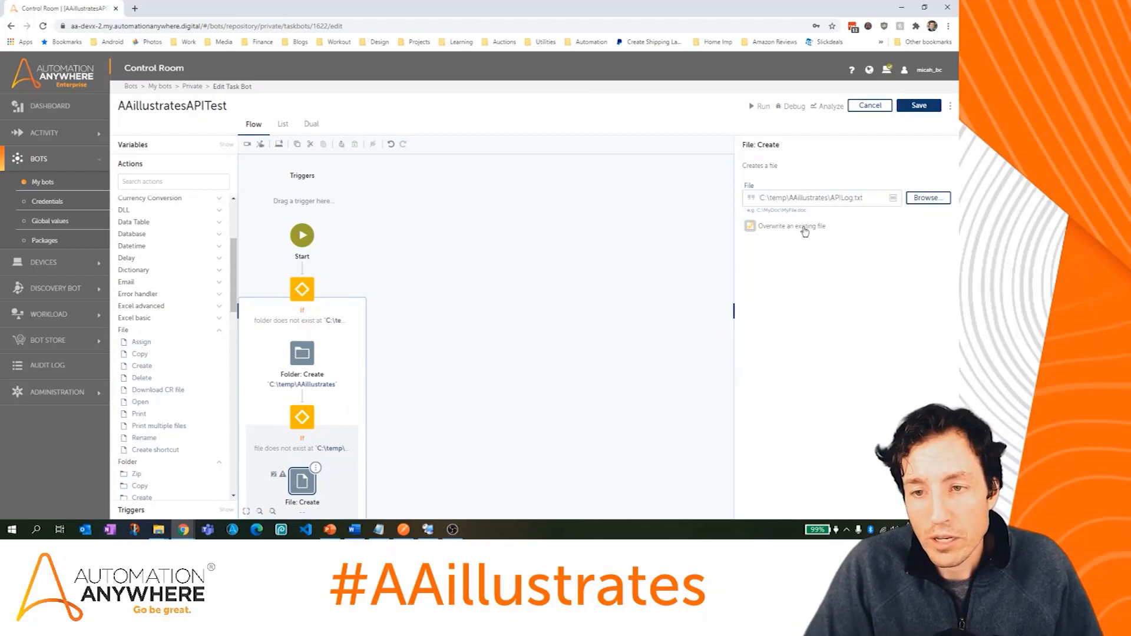
pyautogui.click(918, 108)
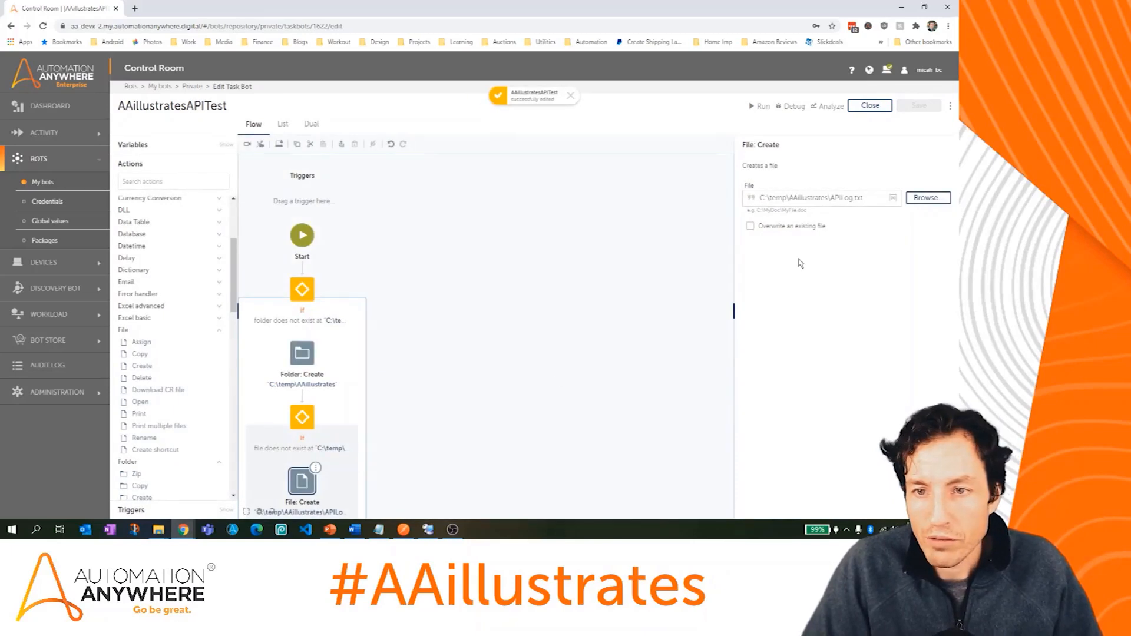
pyautogui.moveTo(472, 384); pyautogui.dragTo(470, 278)
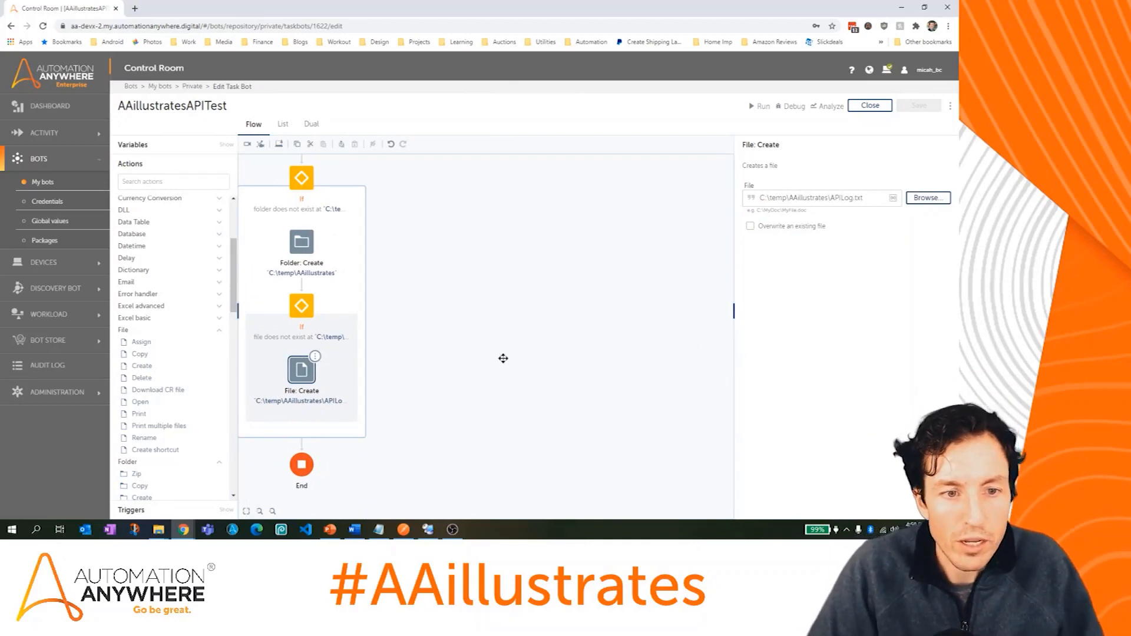
# Step: Recentre the flow canvas and collapse the outer If block
pyautogui.moveTo(503, 358); pyautogui.dragTo(551, 332)
pyautogui.moveTo(462, 310); pyautogui.dragTo(461, 394)
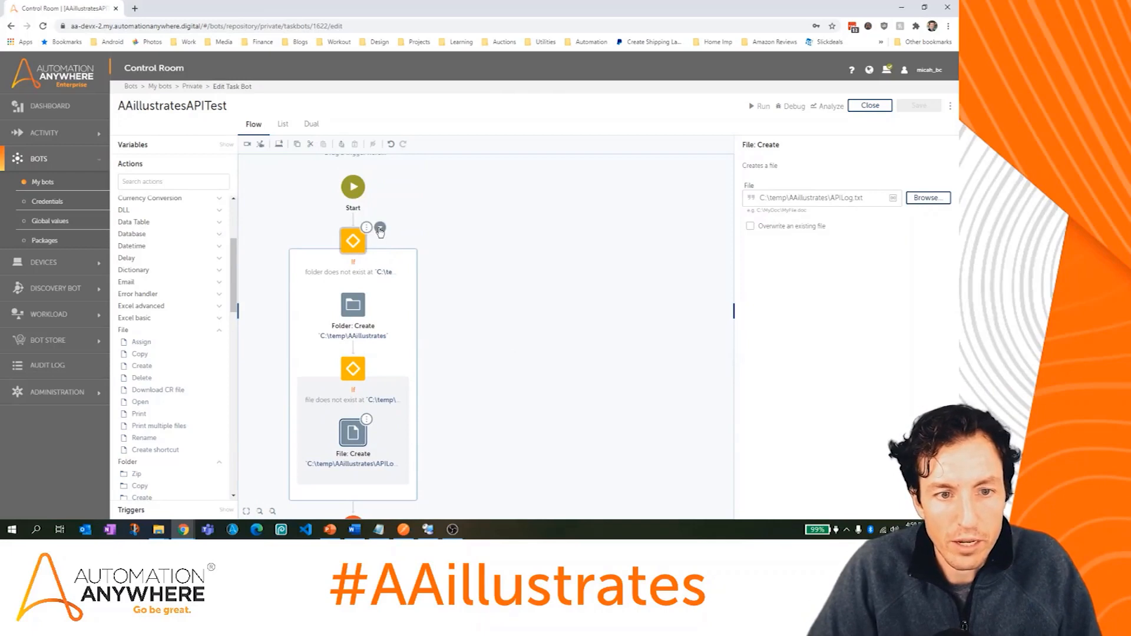
pyautogui.click(380, 227)
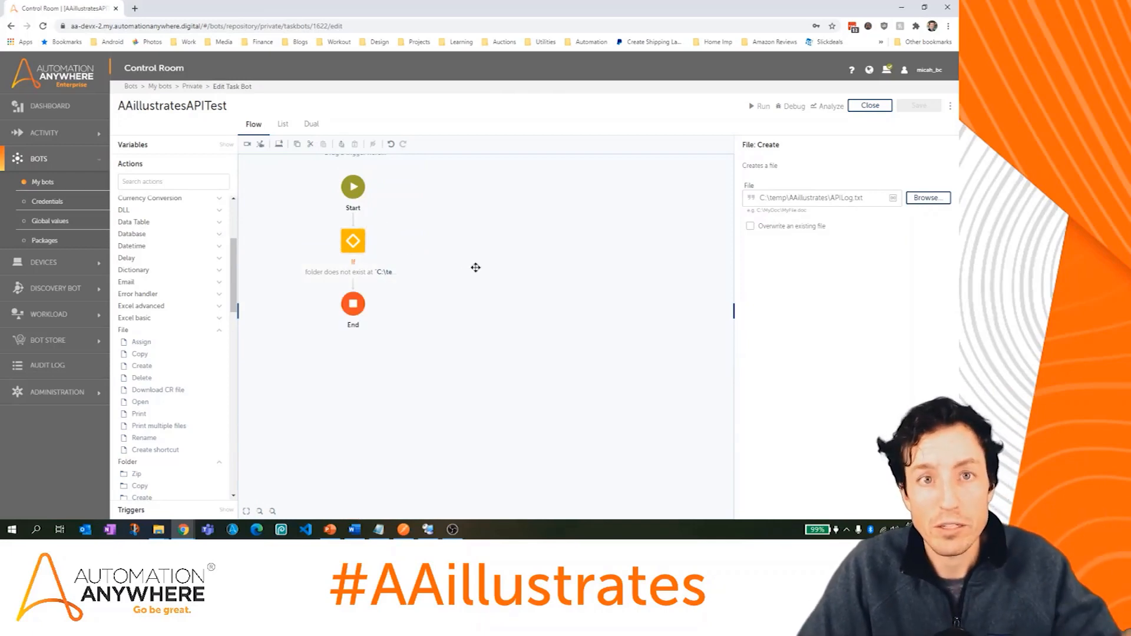
pyautogui.moveTo(234, 262); pyautogui.dragTo(242, 374)
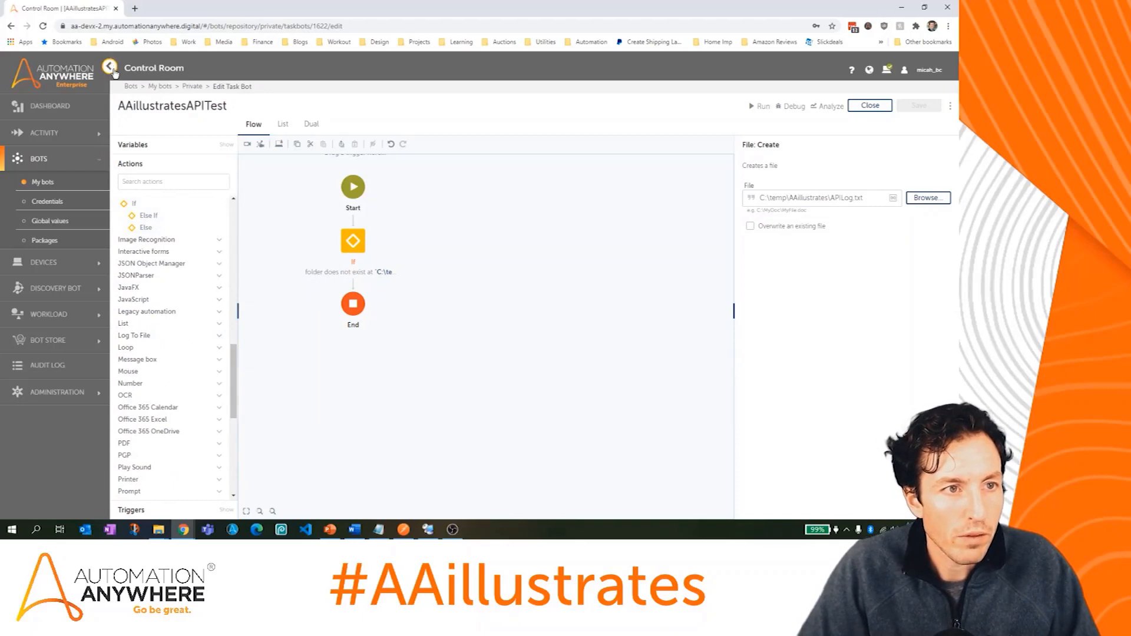
# Step: Hide the main navigation, switch to Dual view, and expand the If to its four steps
pyautogui.click(112, 69)
pyautogui.click(201, 125)
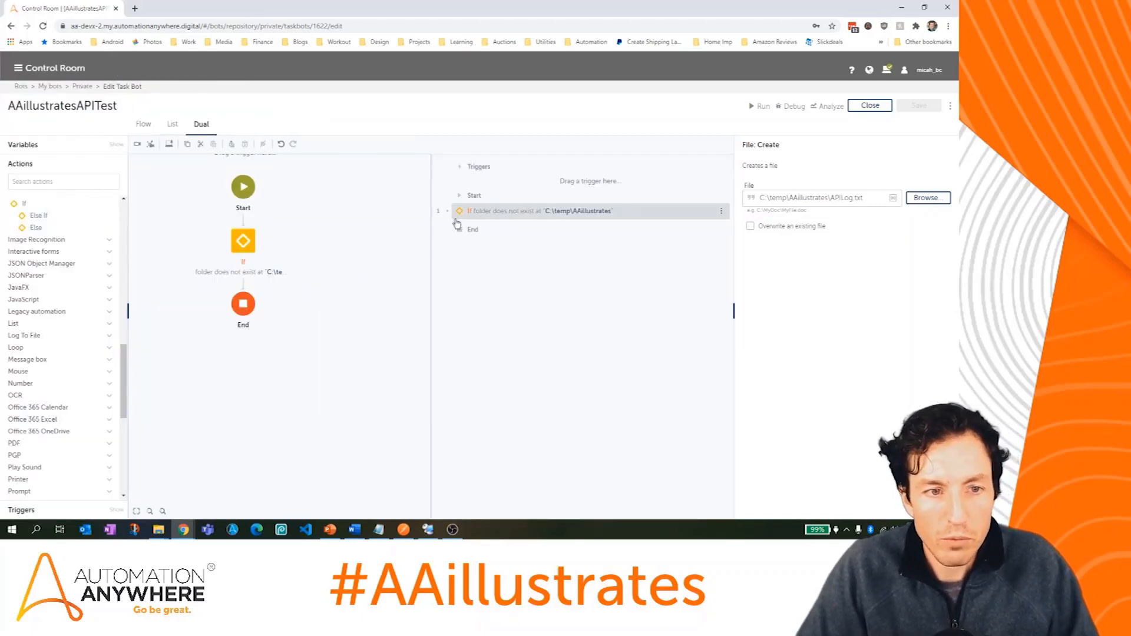
pyautogui.click(270, 228)
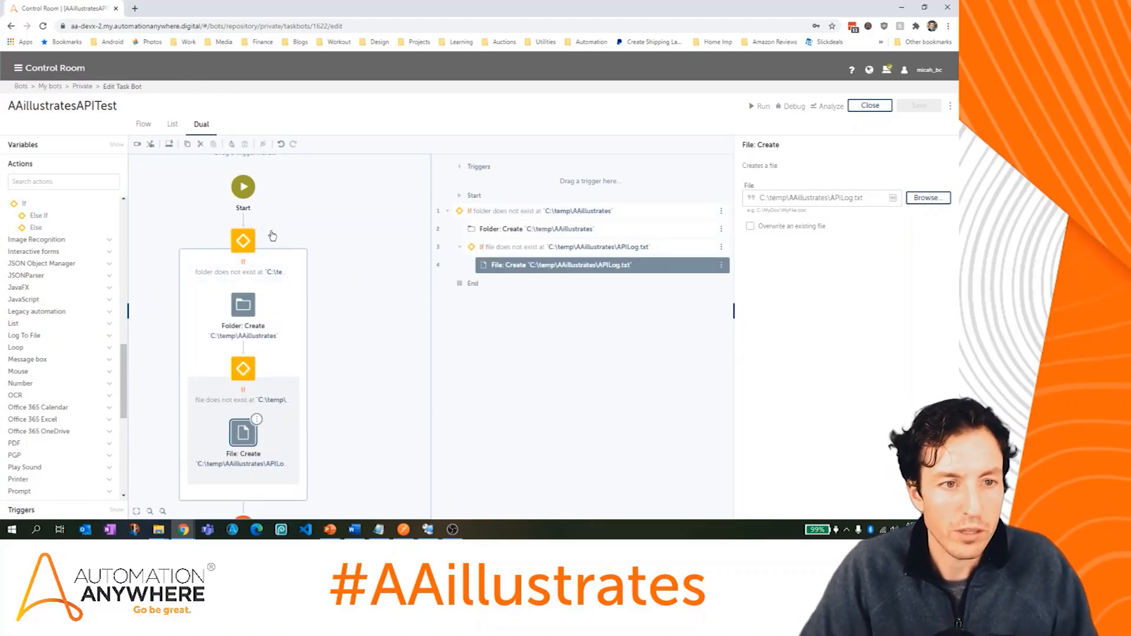
pyautogui.moveTo(345, 336); pyautogui.dragTo(328, 222)
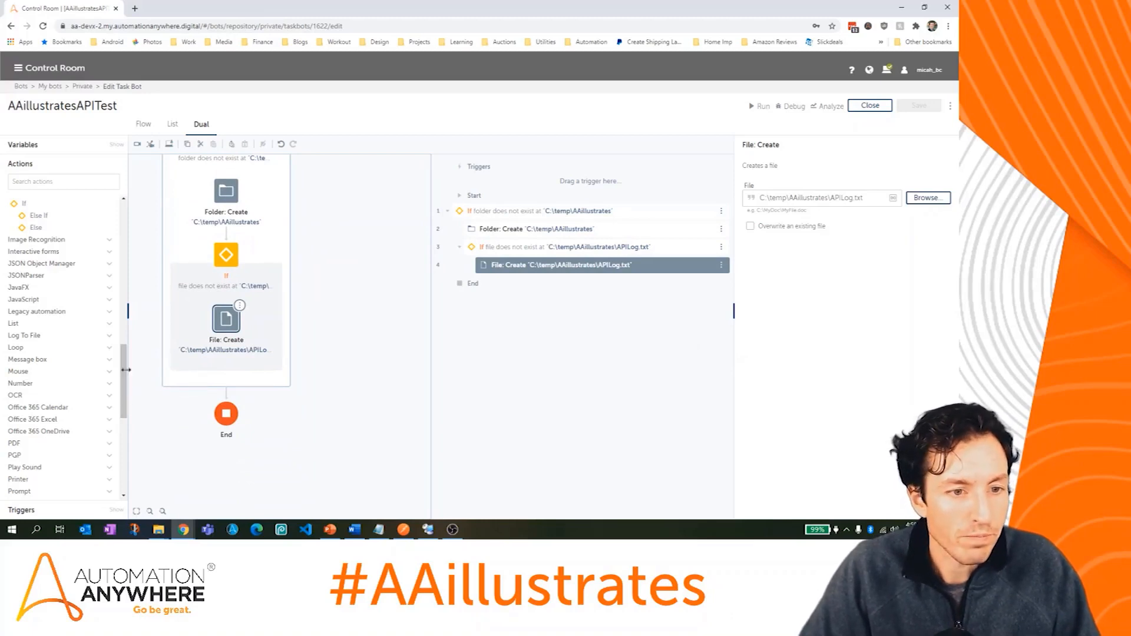
pyautogui.scroll(-2, 124, 354)
pyautogui.scroll(3, 124, 347)
pyautogui.scroll(-3, 124, 341)
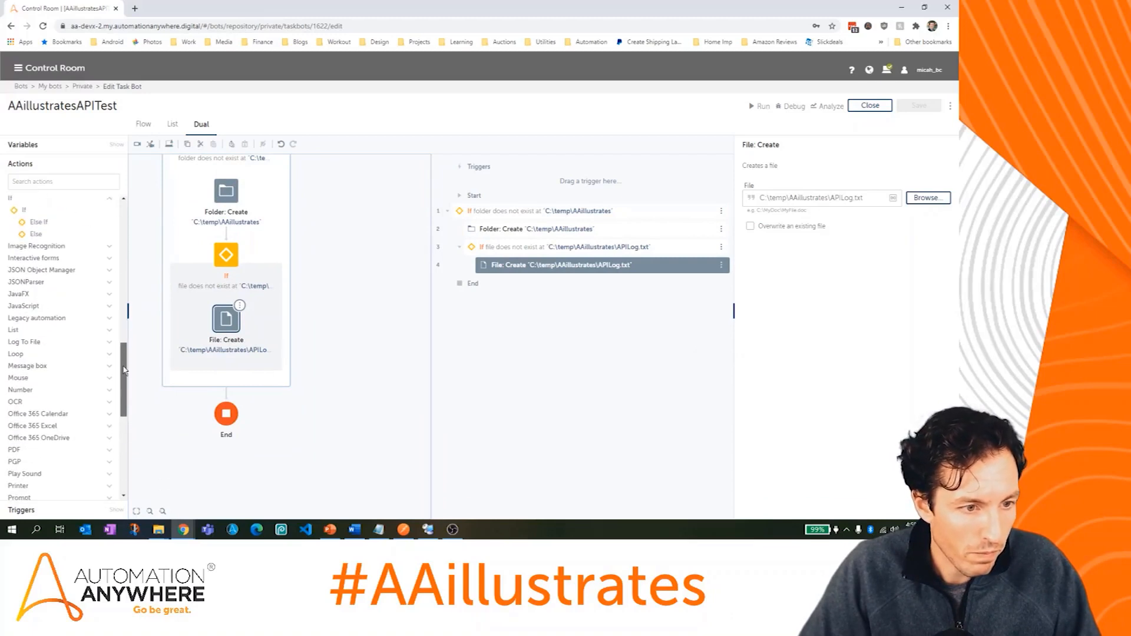
# Step: Add a Log to file step before End targeting C:\temp\AAillustrates\APILog.txt
pyautogui.click(26, 339)
pyautogui.moveTo(32, 348); pyautogui.dragTo(231, 405)
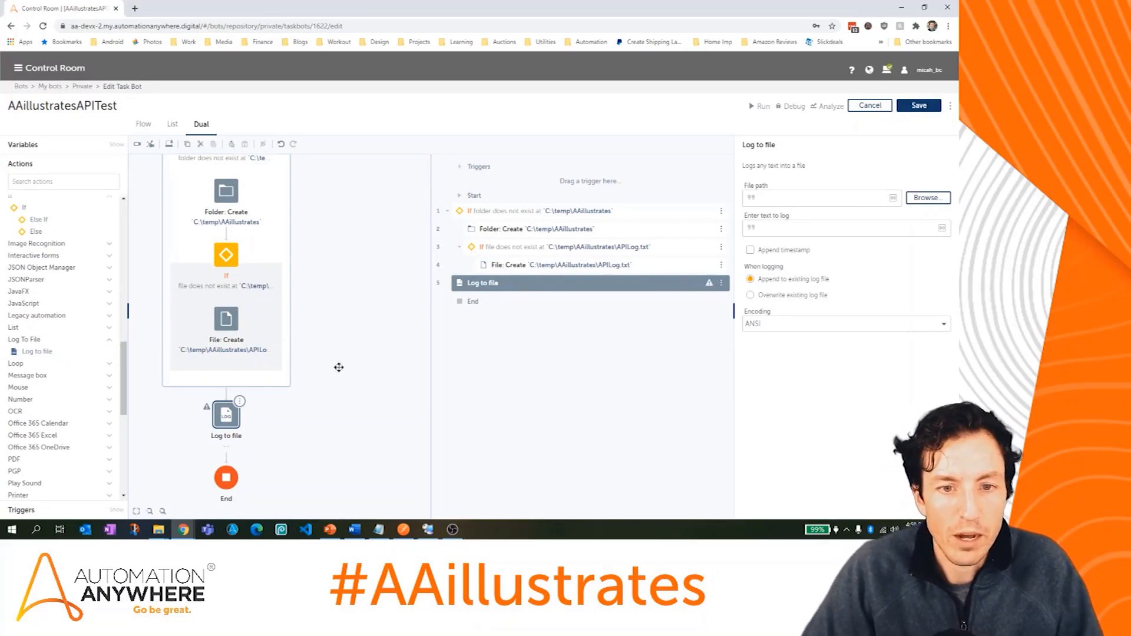
pyautogui.scroll(2, 341, 354)
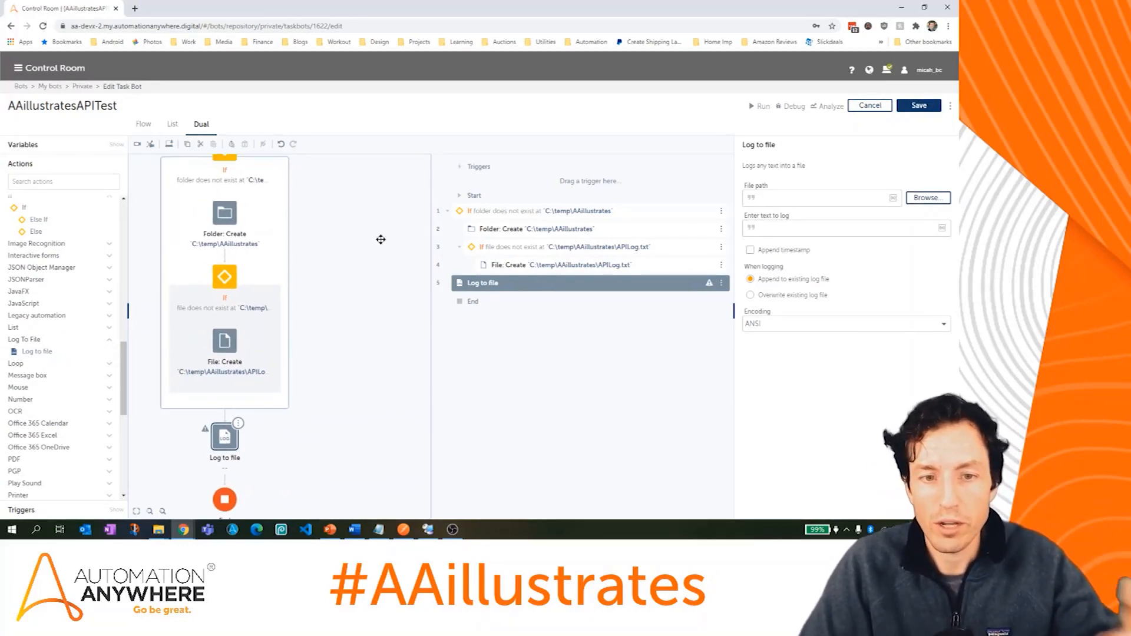
pyautogui.click(824, 198)
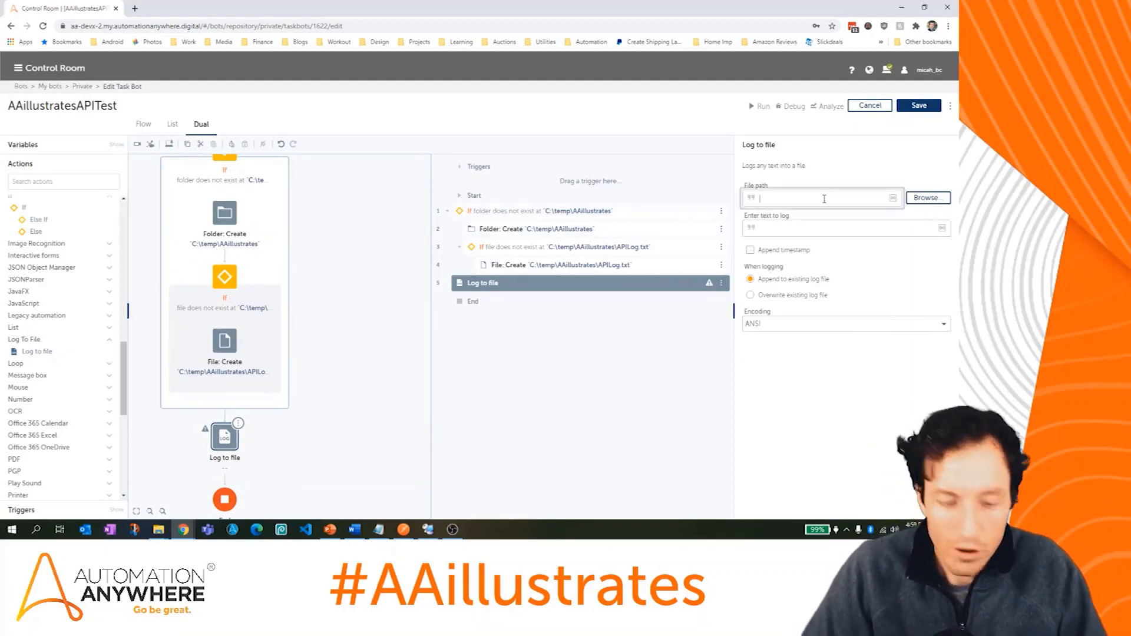
pyautogui.write('C:\\temp\\AAillustrates\\APILog.txt')
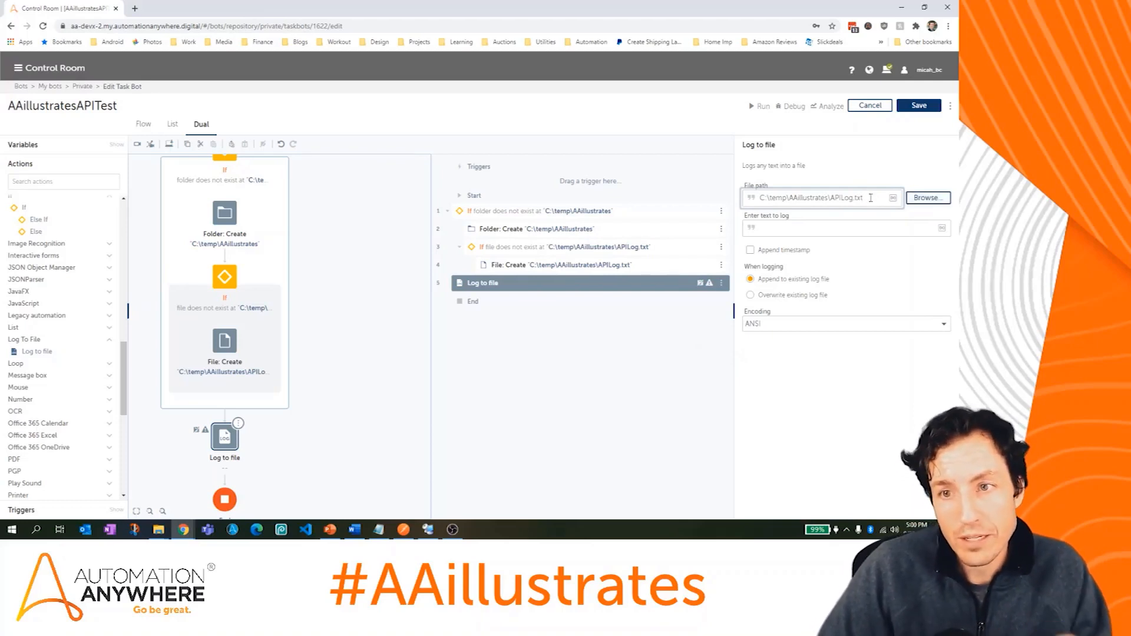
pyautogui.moveTo(870, 198); pyautogui.dragTo(754, 200)
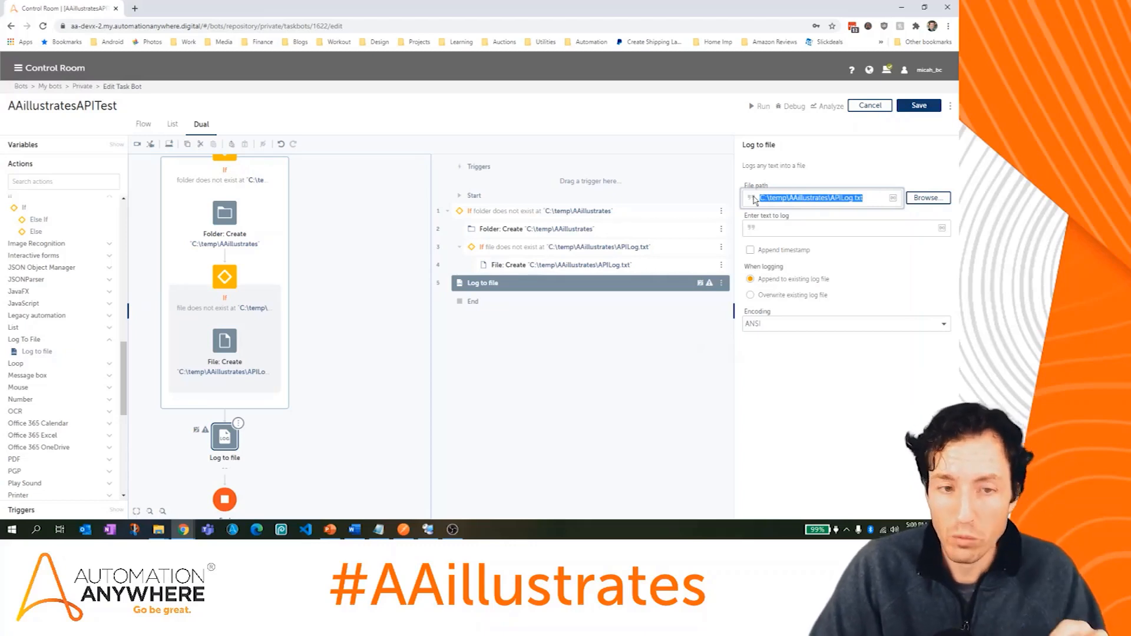
# Step: Set the log text to 'Input 1: $sInput1$' and save the bot
pyautogui.click(791, 231)
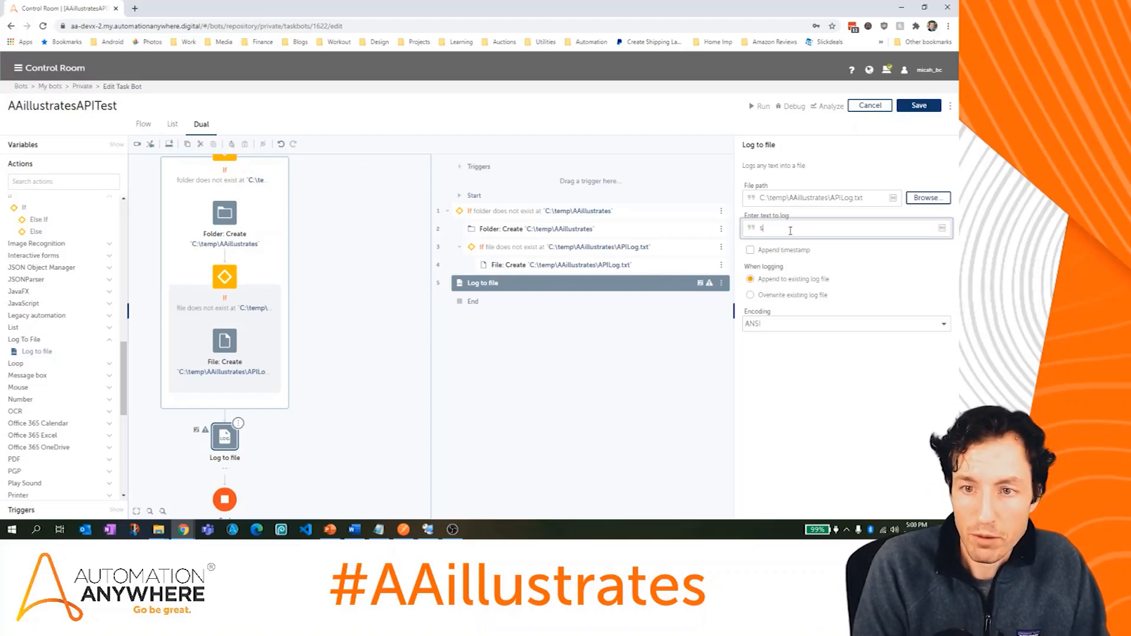
pyautogui.press('BackSpace')
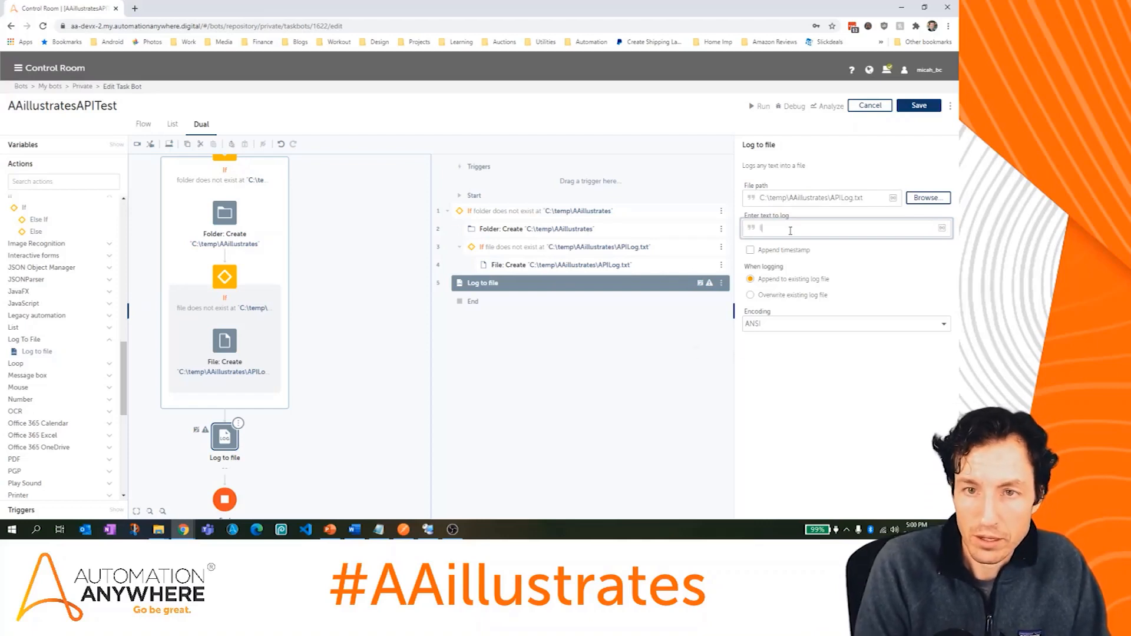
pyautogui.write('Input 1:')
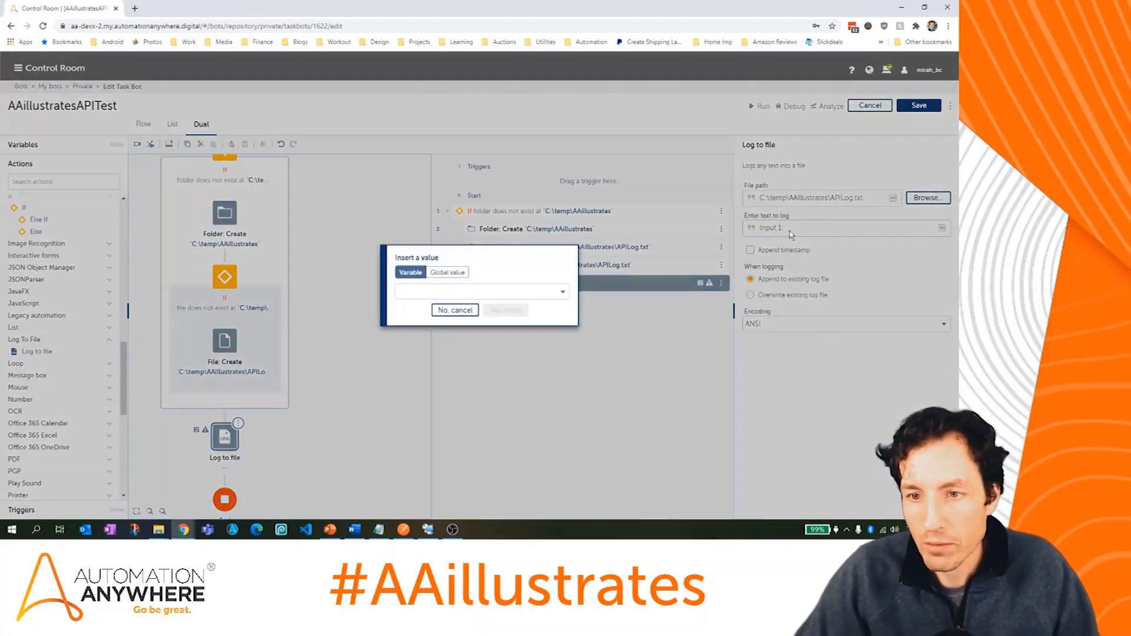
pyautogui.press('F2')
pyautogui.click(520, 292)
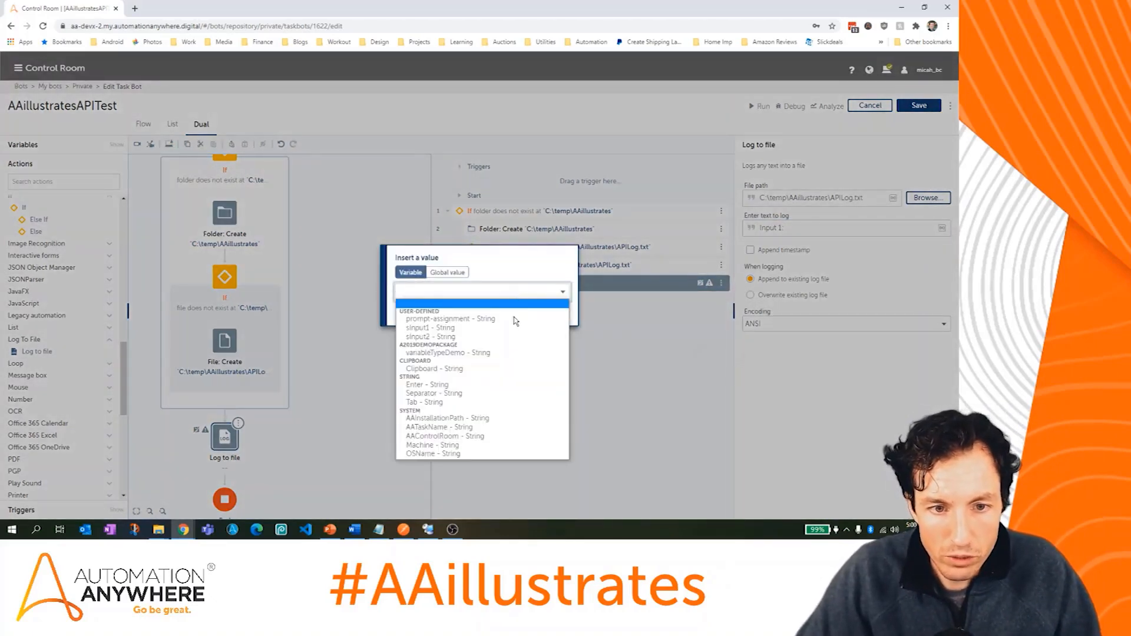
pyautogui.click(513, 328)
pyautogui.click(508, 312)
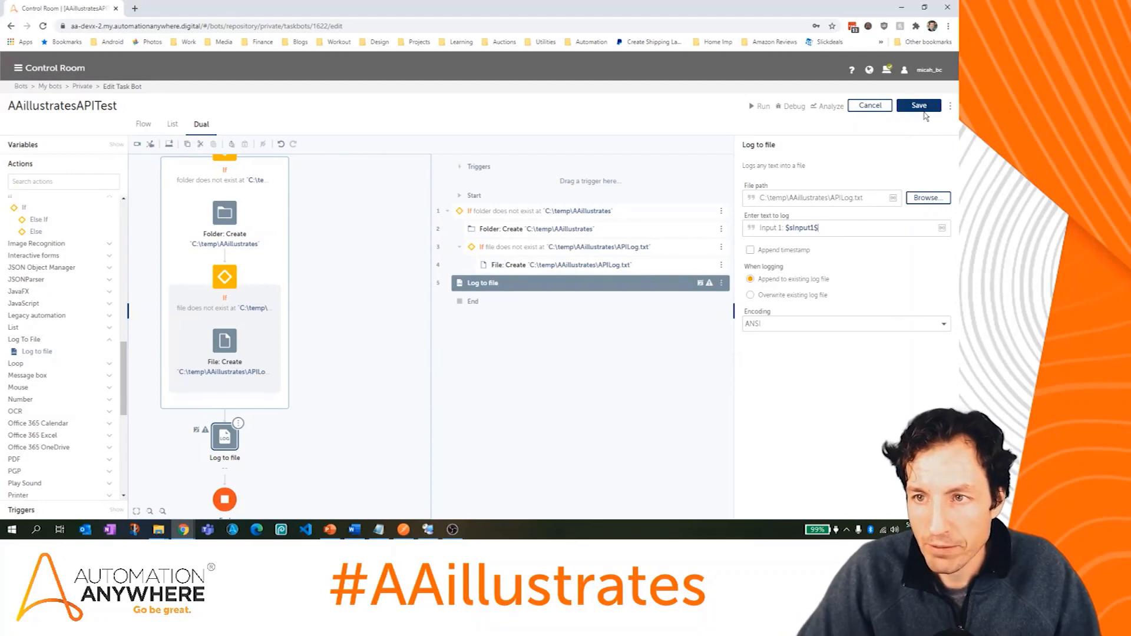
pyautogui.click(921, 108)
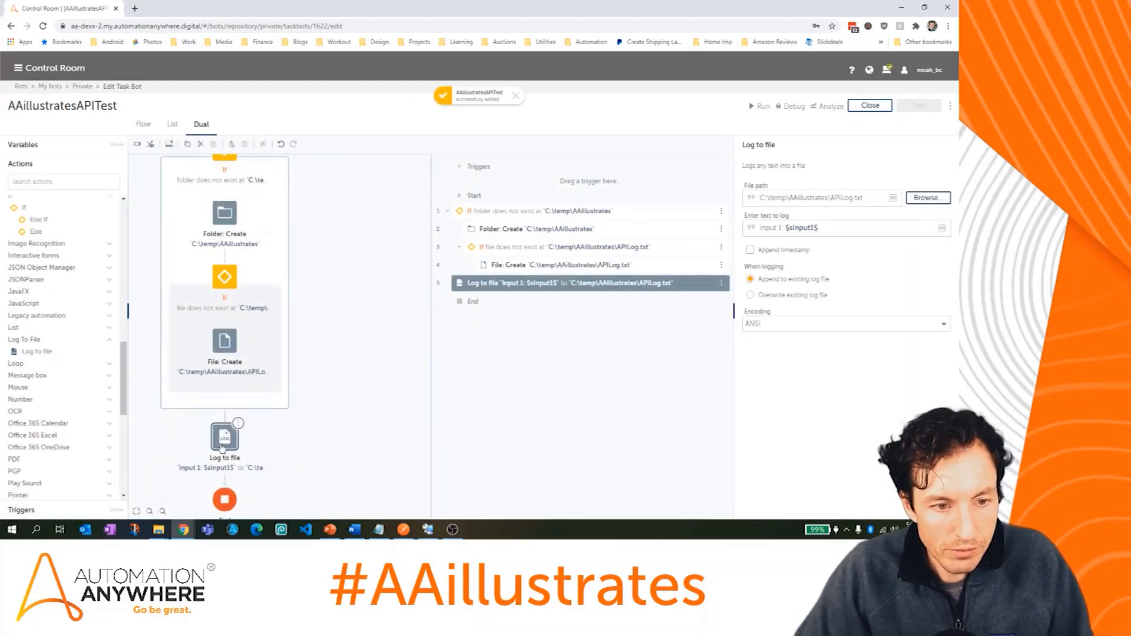
# Step: Duplicate the Log to file step directly after the original
pyautogui.moveTo(226, 440); pyautogui.dragTo(229, 435)
pyautogui.rightClick(236, 433)
pyautogui.click(279, 406)
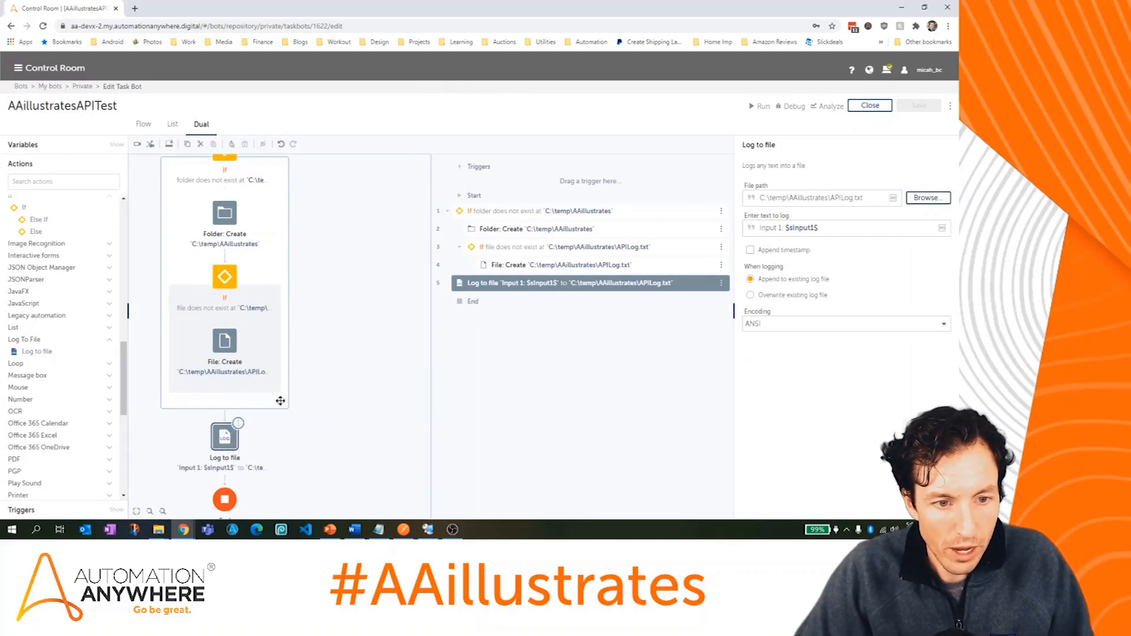
pyautogui.rightClick(236, 429)
pyautogui.click(268, 428)
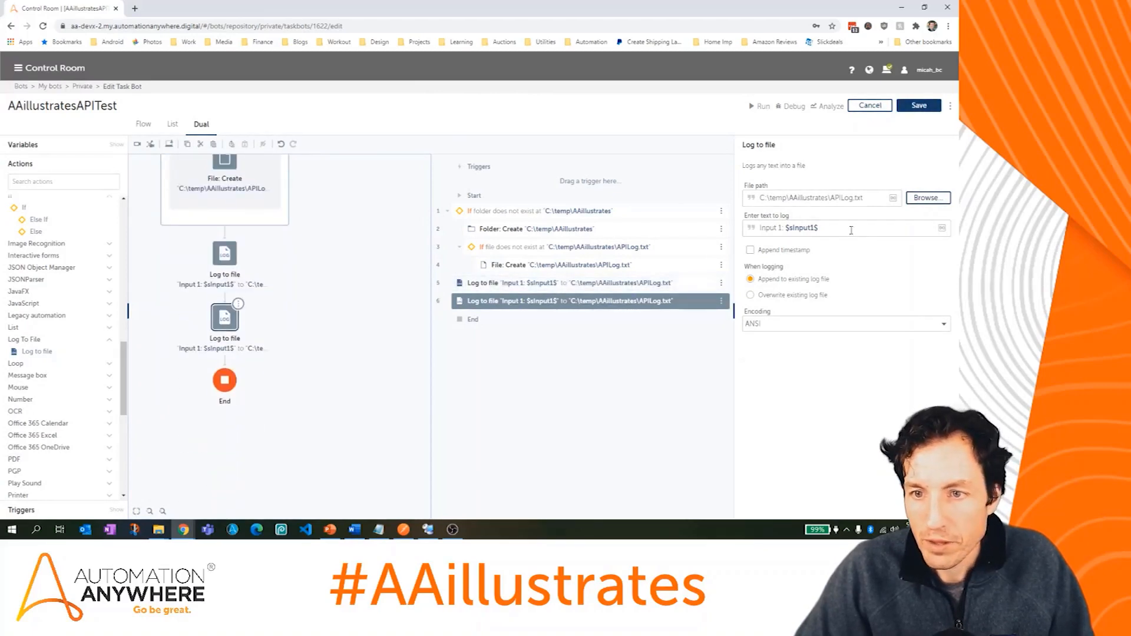
# Step: Change the copy's text to 'Input 2: $sInput2$' and save the bot
pyautogui.click(814, 228)
pyautogui.press('BackSpace')
pyautogui.write('2')
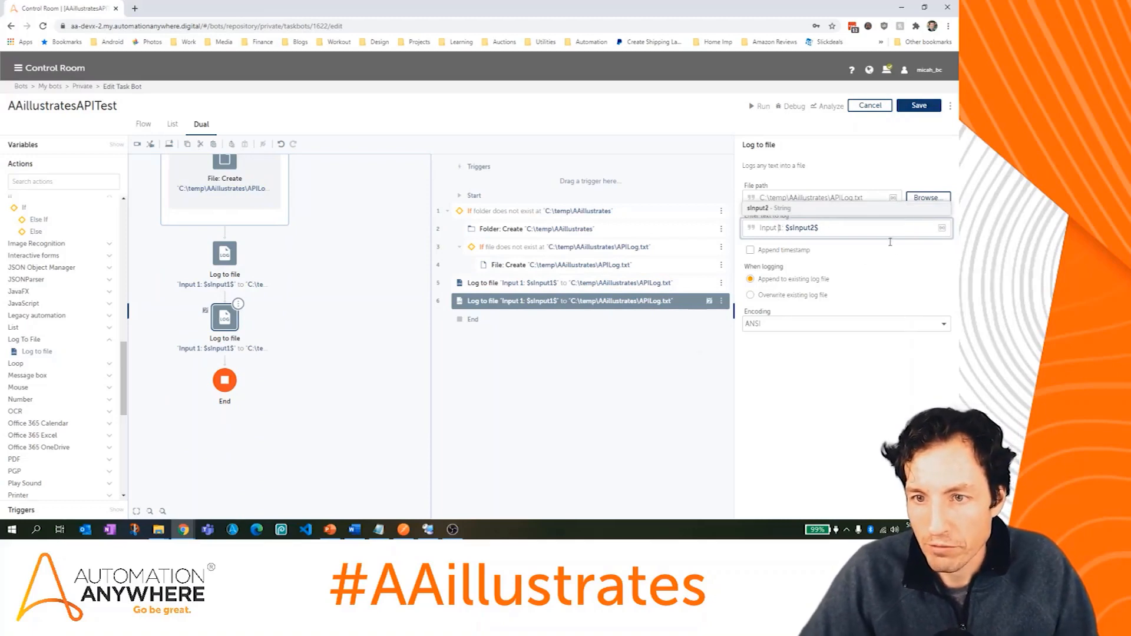
pyautogui.press('BackSpace')
pyautogui.write('2')
pyautogui.click(927, 110)
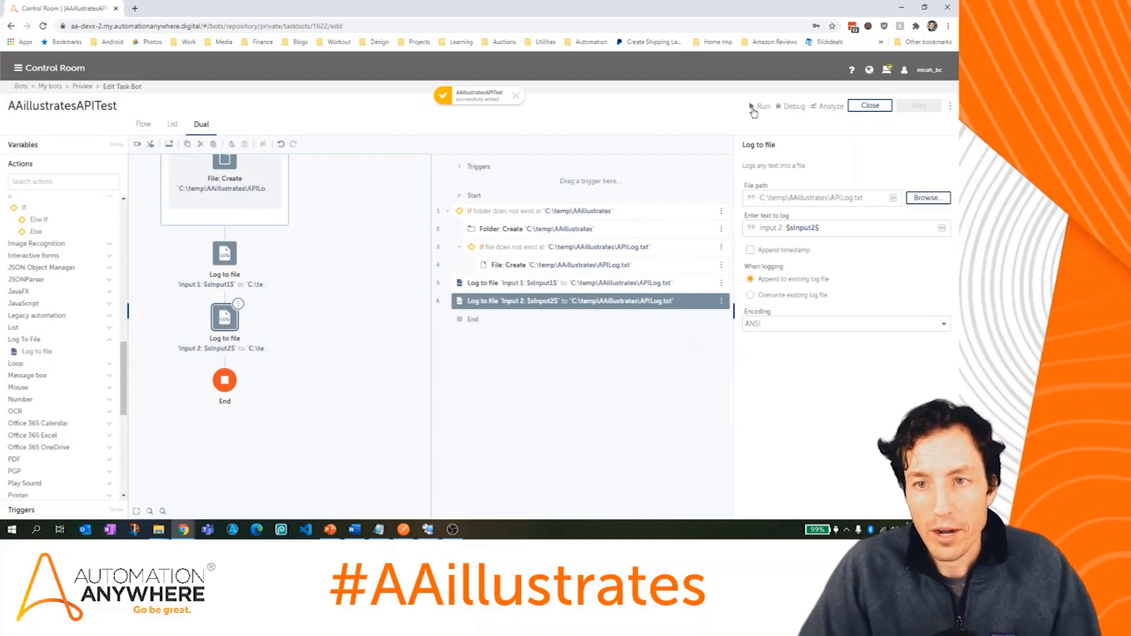
# Step: Run the bot with sInput1 set to Test and sInput2 set to Run
pyautogui.click(756, 106)
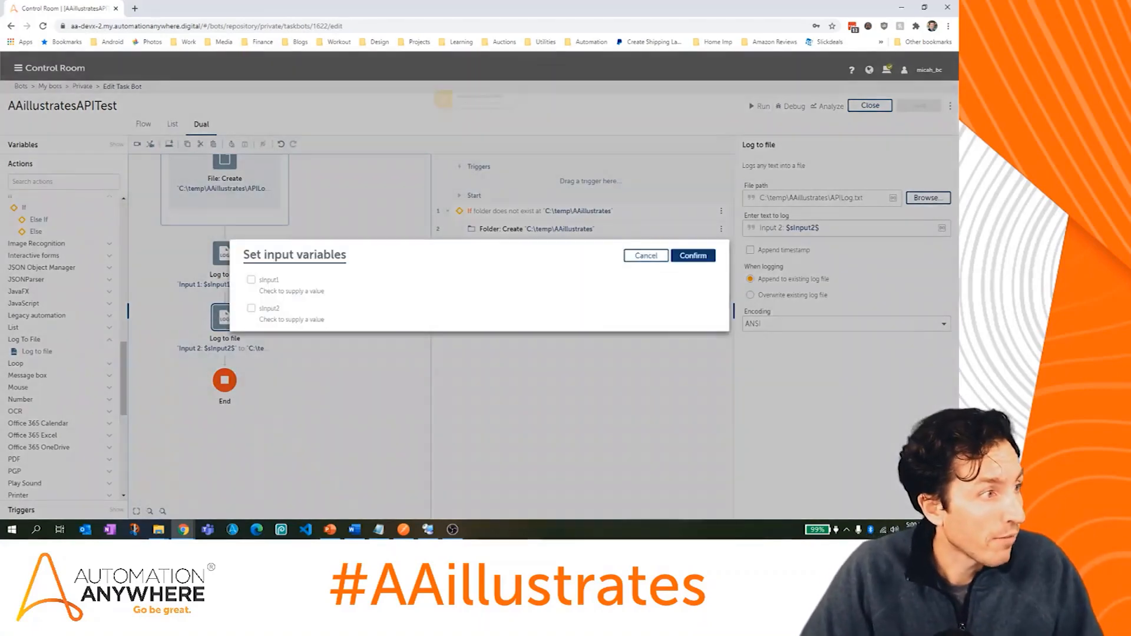
pyautogui.click(253, 281)
pyautogui.click(252, 311)
pyautogui.write('Test')
pyautogui.press('Tab')
pyautogui.click(301, 323)
pyautogui.write('Run')
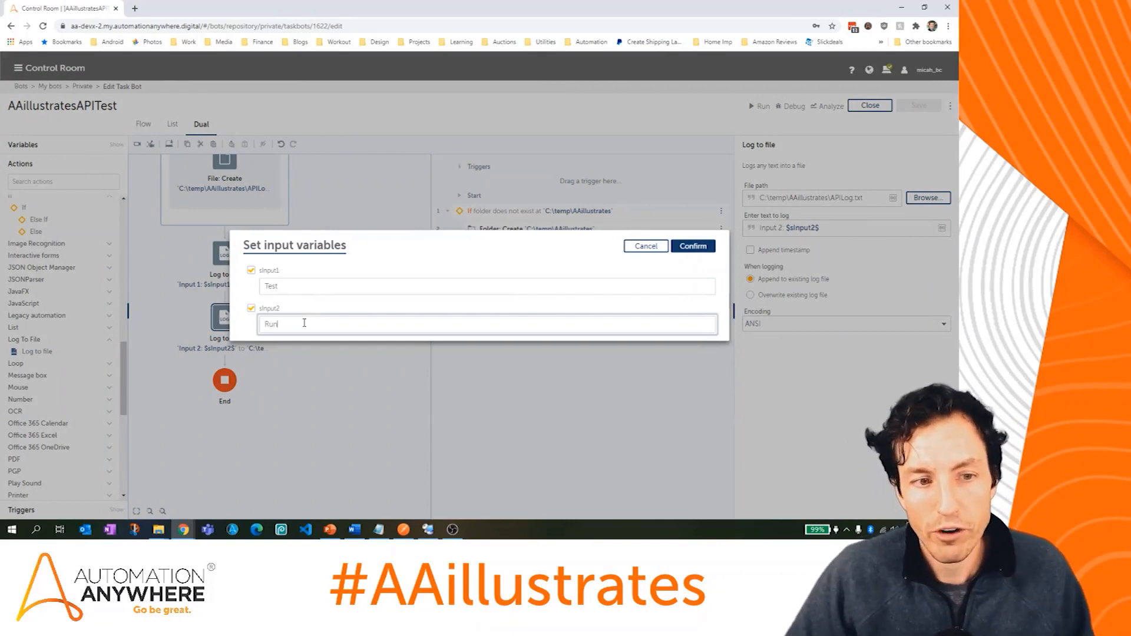
pyautogui.click(695, 246)
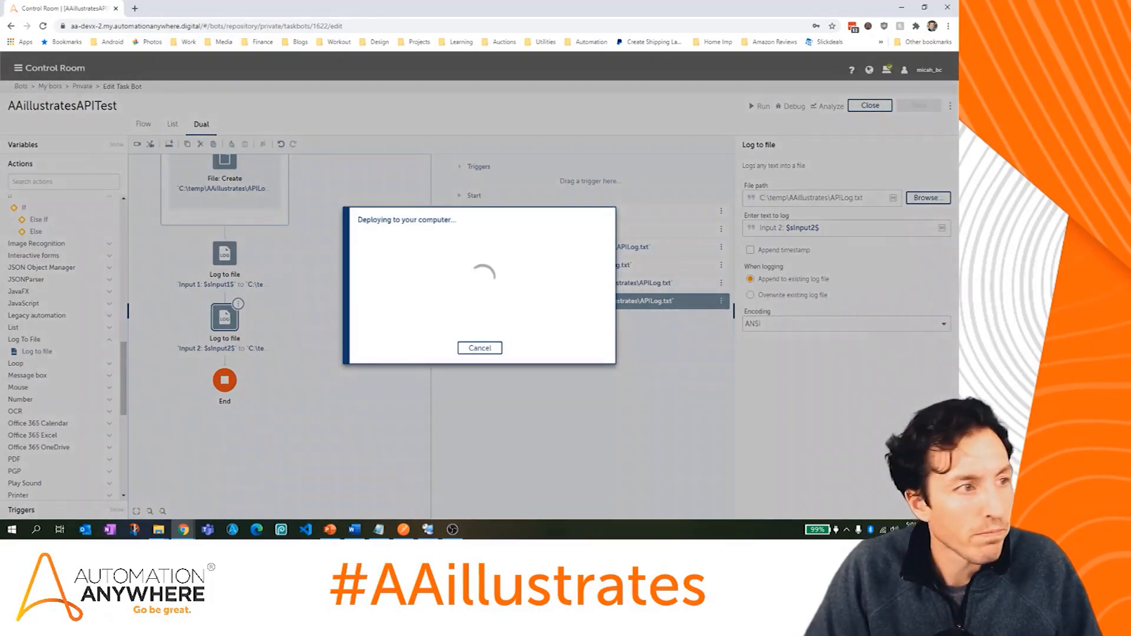
pyautogui.moveTo(0, 98); pyautogui.dragTo(323, 116)
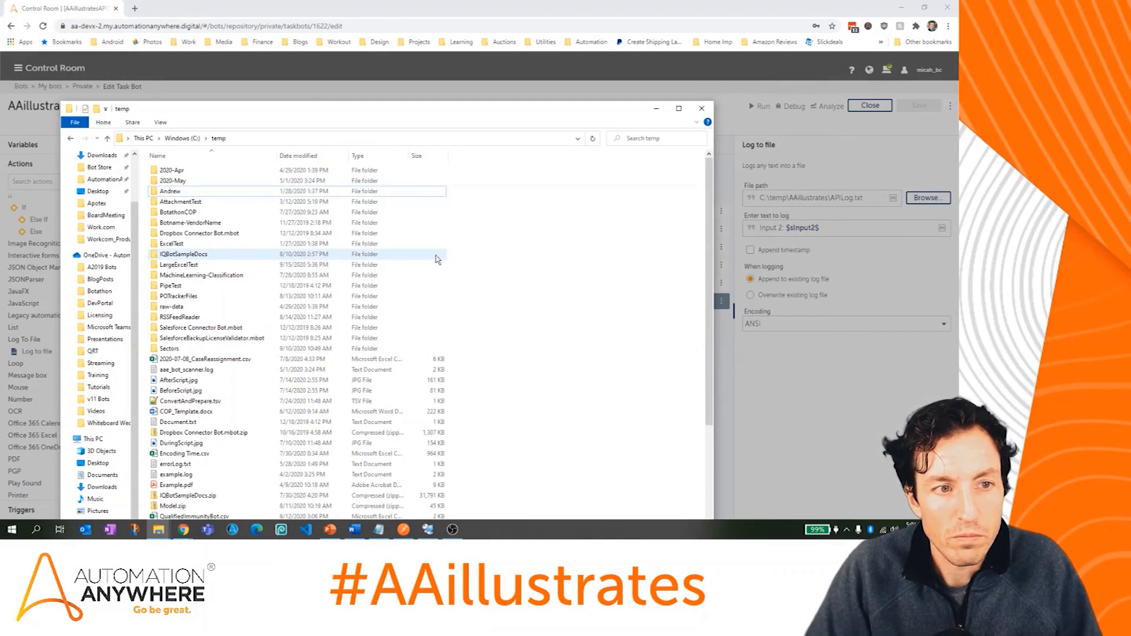
# Step: Open C:\temp\AAillustrates\APILog.txt and confirm it shows Input 1: Test and Input 2: Run
pyautogui.moveTo(436, 109); pyautogui.dragTo(396, 384)
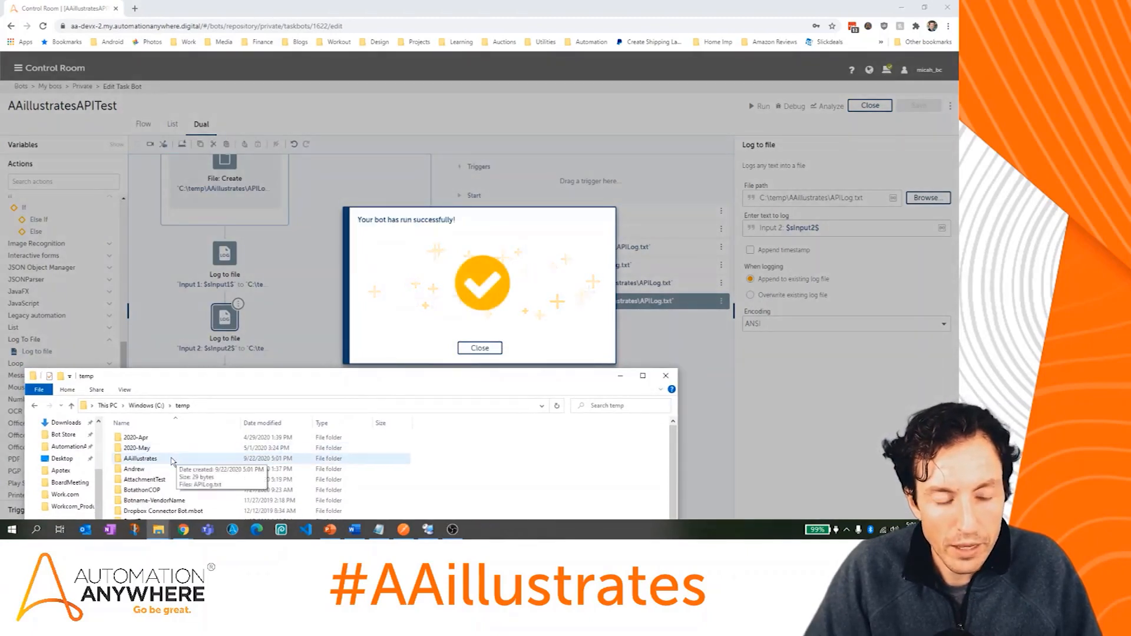
pyautogui.doubleClick(171, 459)
pyautogui.moveTo(201, 371); pyautogui.dragTo(250, 82)
pyautogui.doubleClick(184, 140)
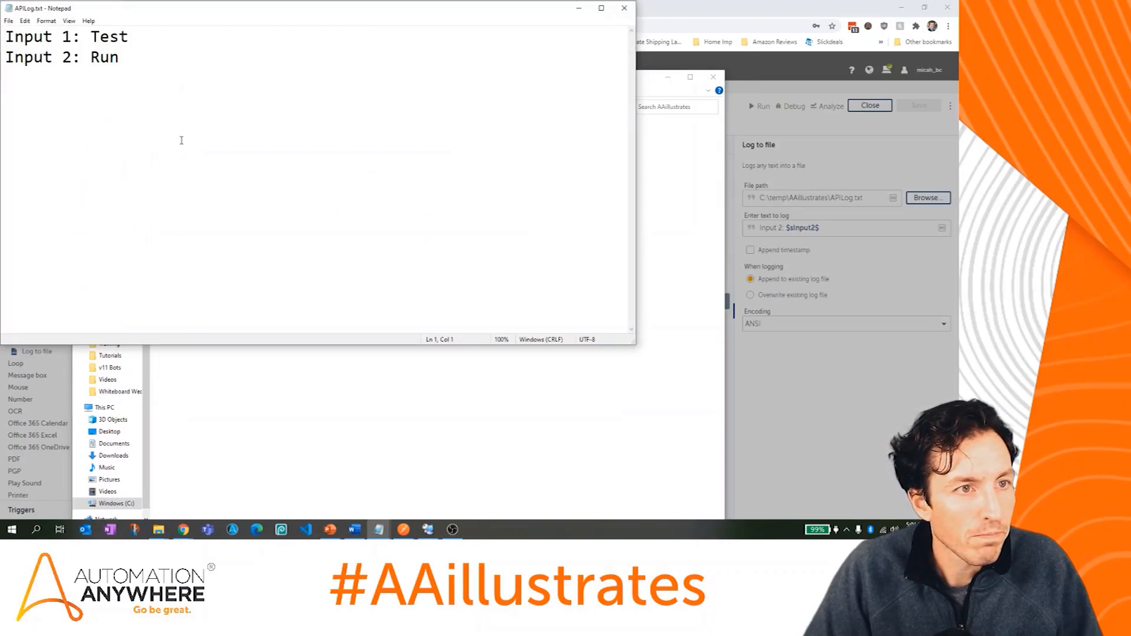
pyautogui.moveTo(91, 36)
pyautogui.mouseDown()
pyautogui.moveTo(128, 36)
pyautogui.moveTo(113, 58)
pyautogui.moveTo(90, 59)
pyautogui.mouseUp()
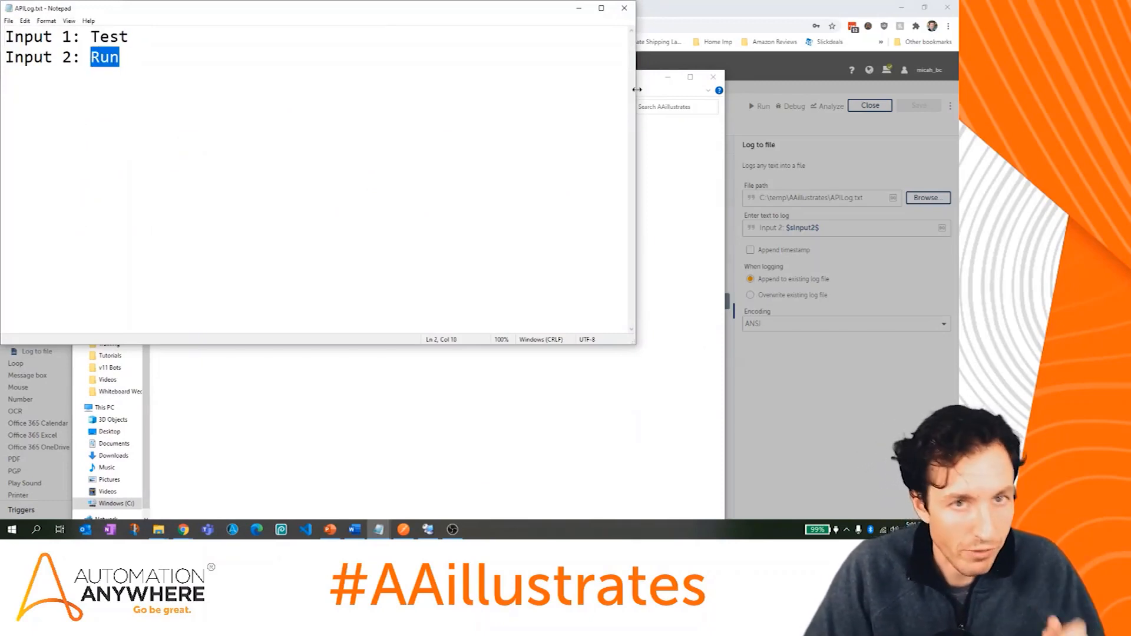
# Step: Close Notepad, put Explorer away, and dismiss the run-success message
pyautogui.click(624, 8)
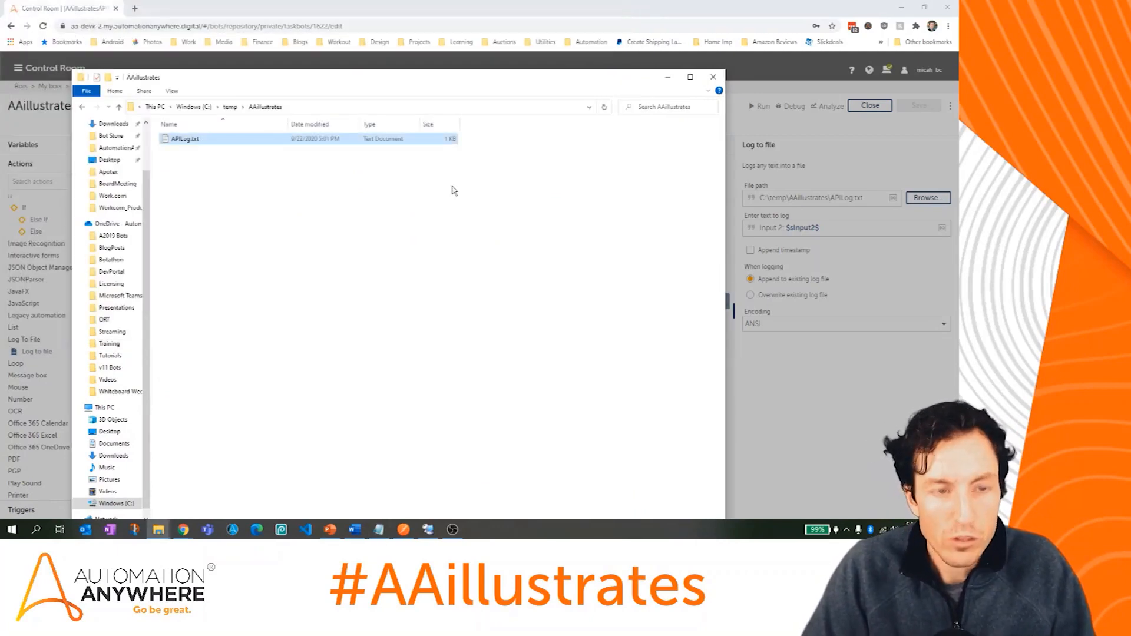
pyautogui.click(229, 107)
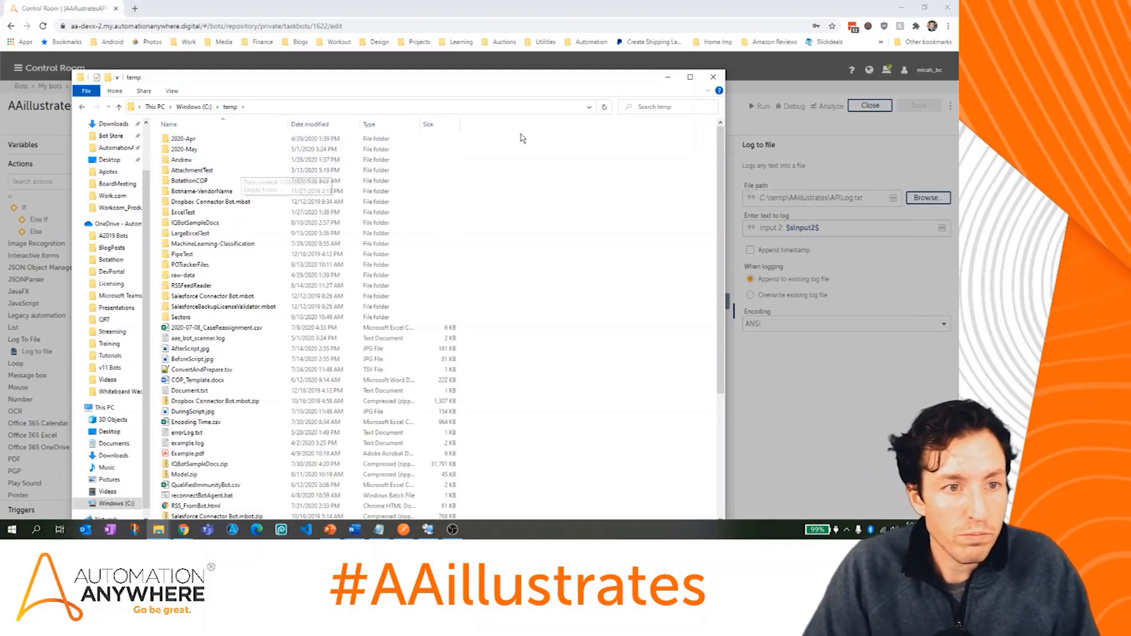
pyautogui.click(668, 80)
pyautogui.click(484, 349)
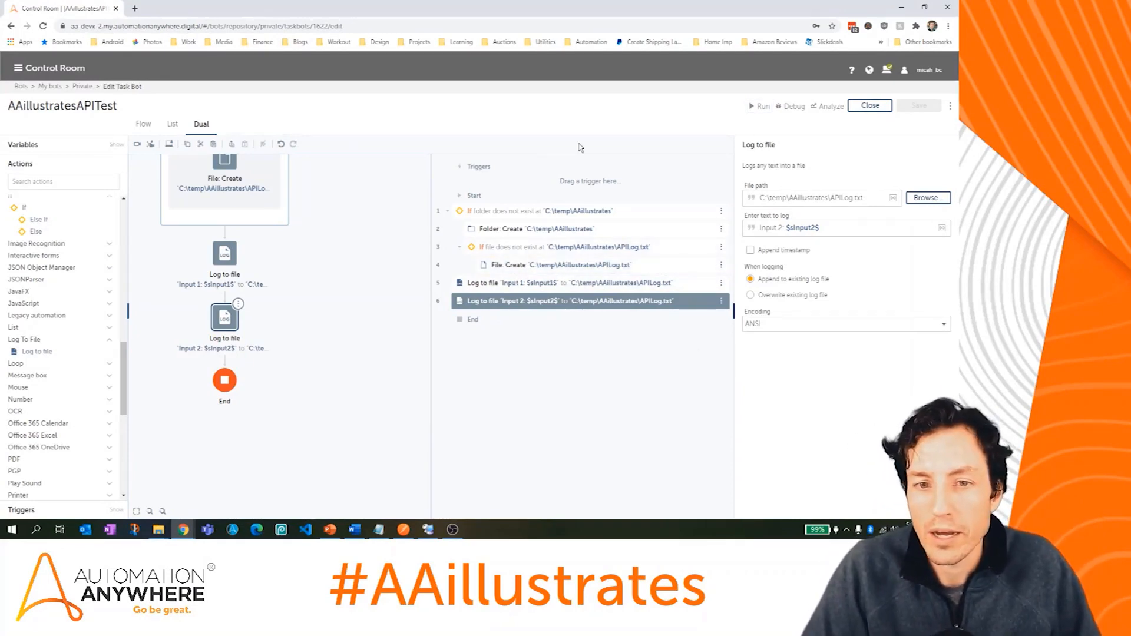
# Step: Close the bot editor to see AAillustratesAPITest listed in the API Test folder
pyautogui.click(869, 106)
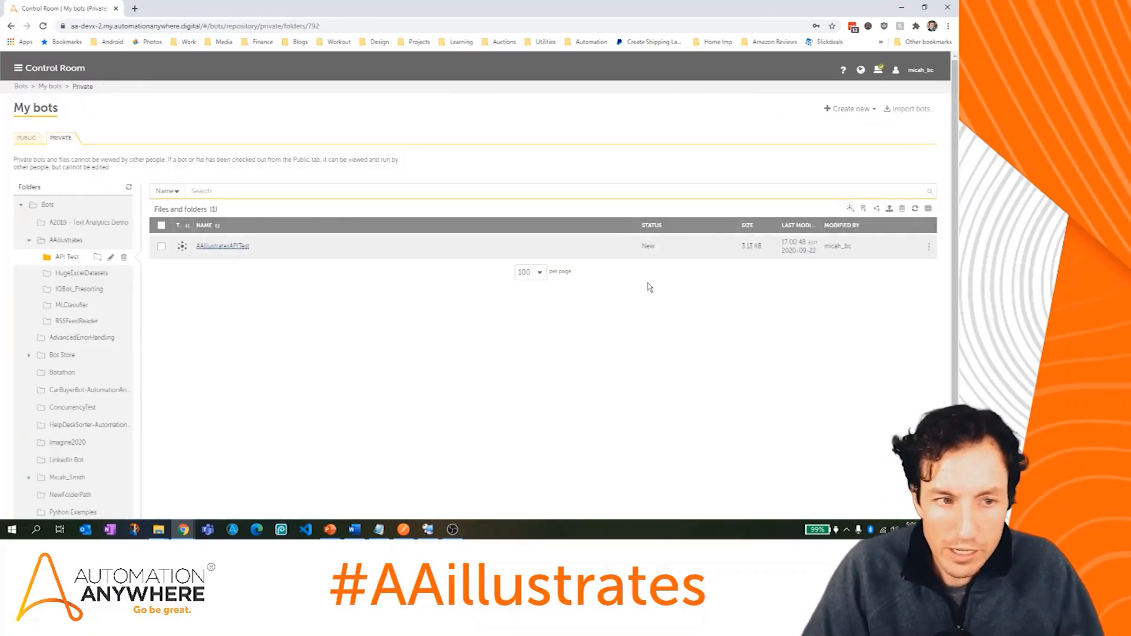
pyautogui.moveTo(929, 246)
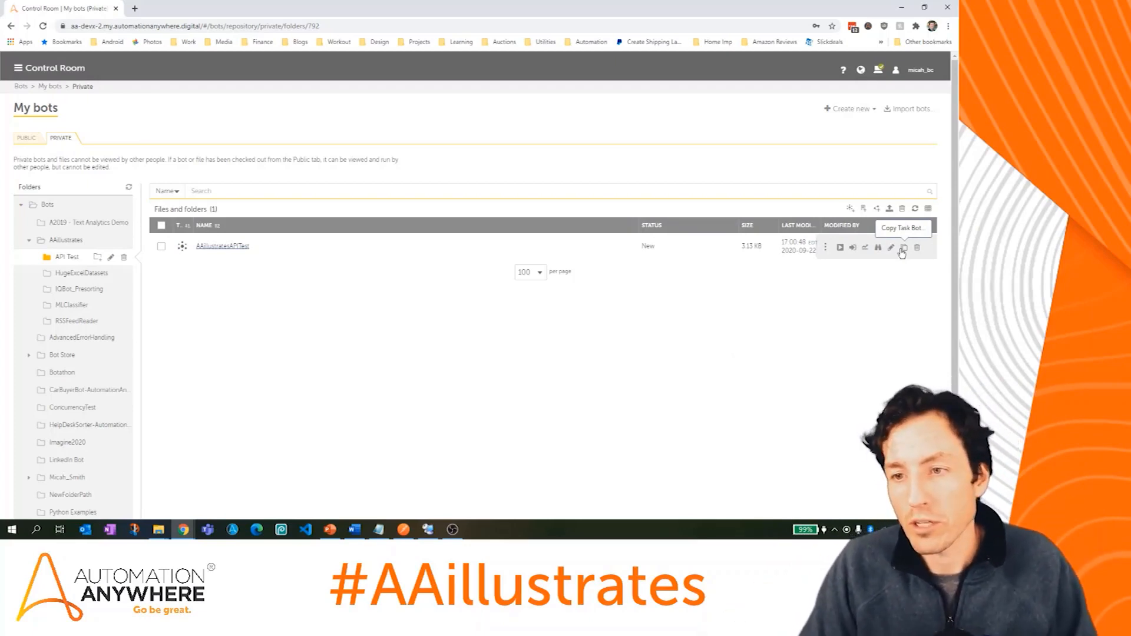
# Step: Check in AAillustratesAPITest with comment 'API test' and find it under Public > AAillustrates > API Test
pyautogui.click(853, 249)
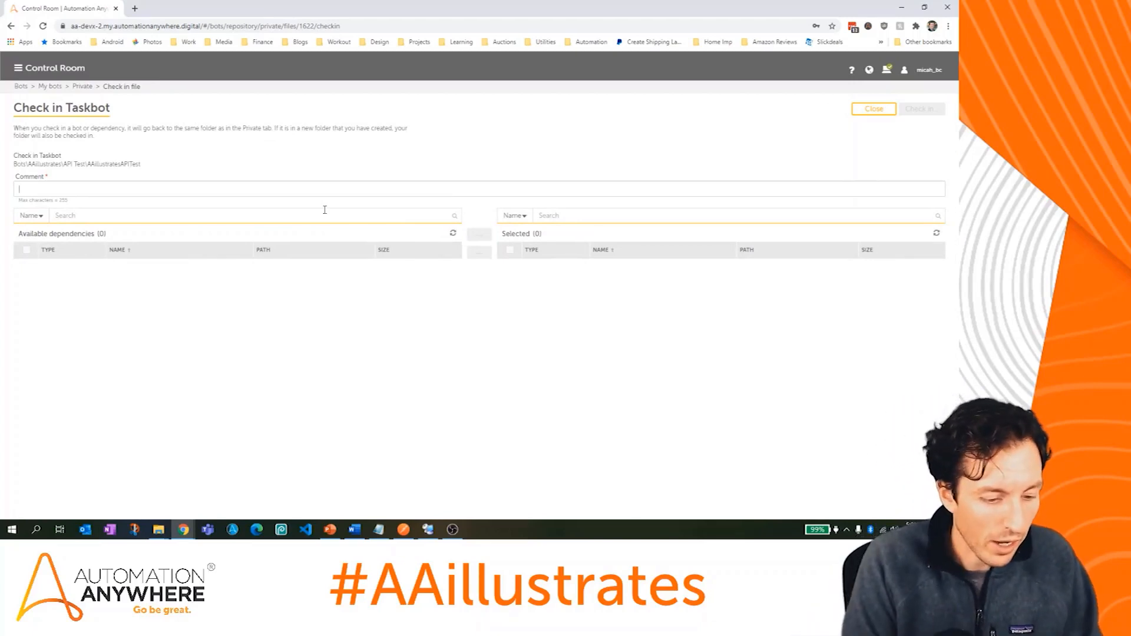
pyautogui.write('API test')
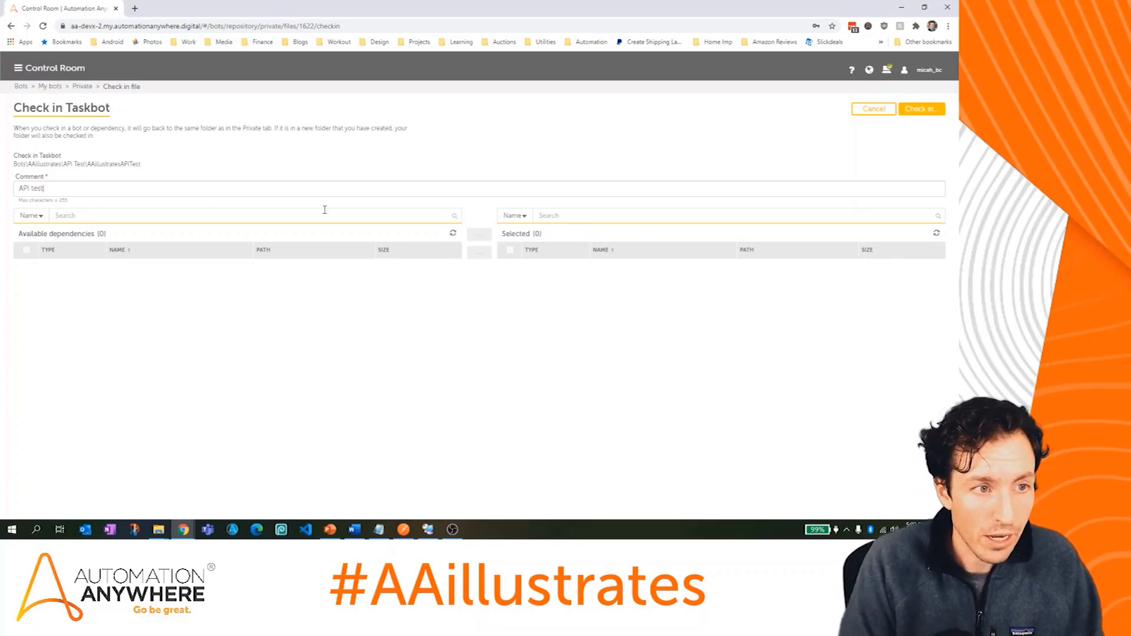
pyautogui.click(922, 110)
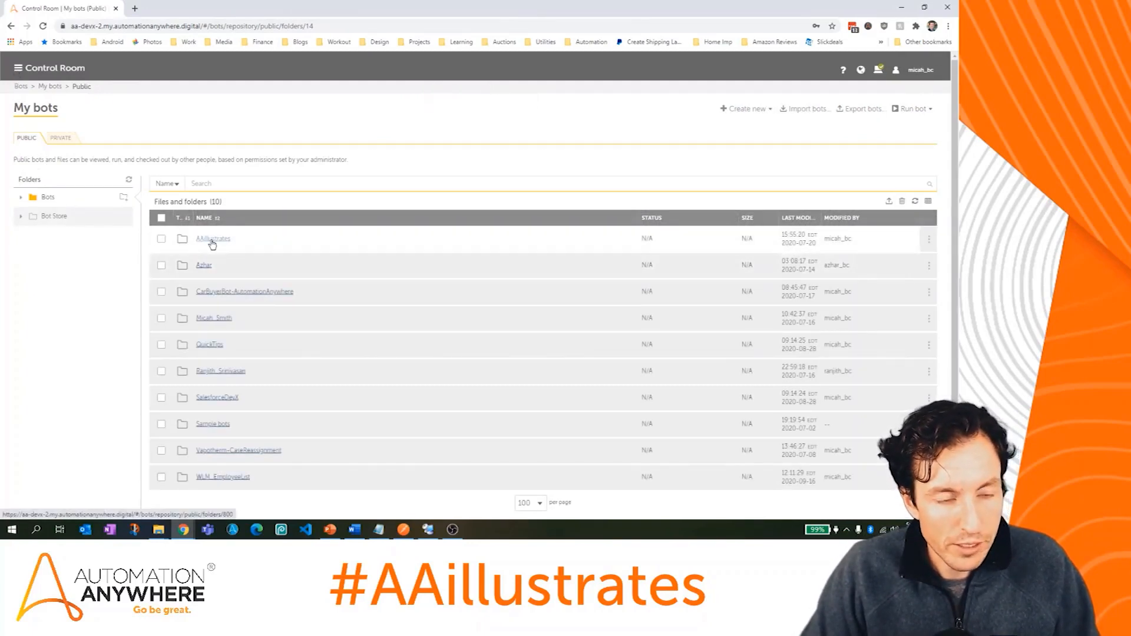
pyautogui.click(212, 239)
pyautogui.click(211, 240)
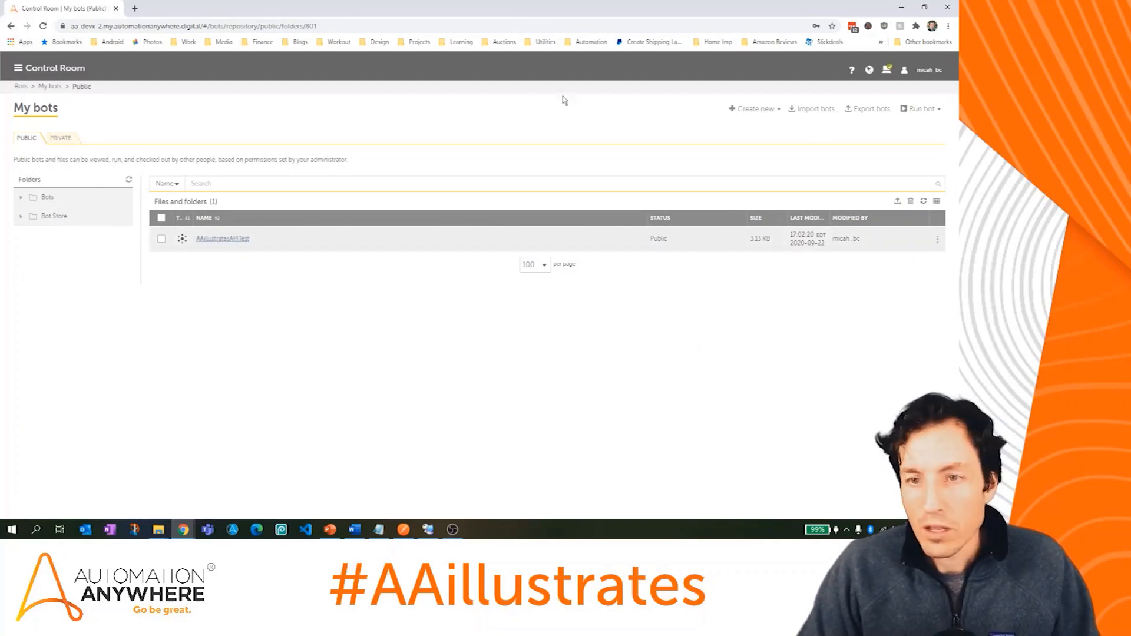
pyautogui.click(404, 529)
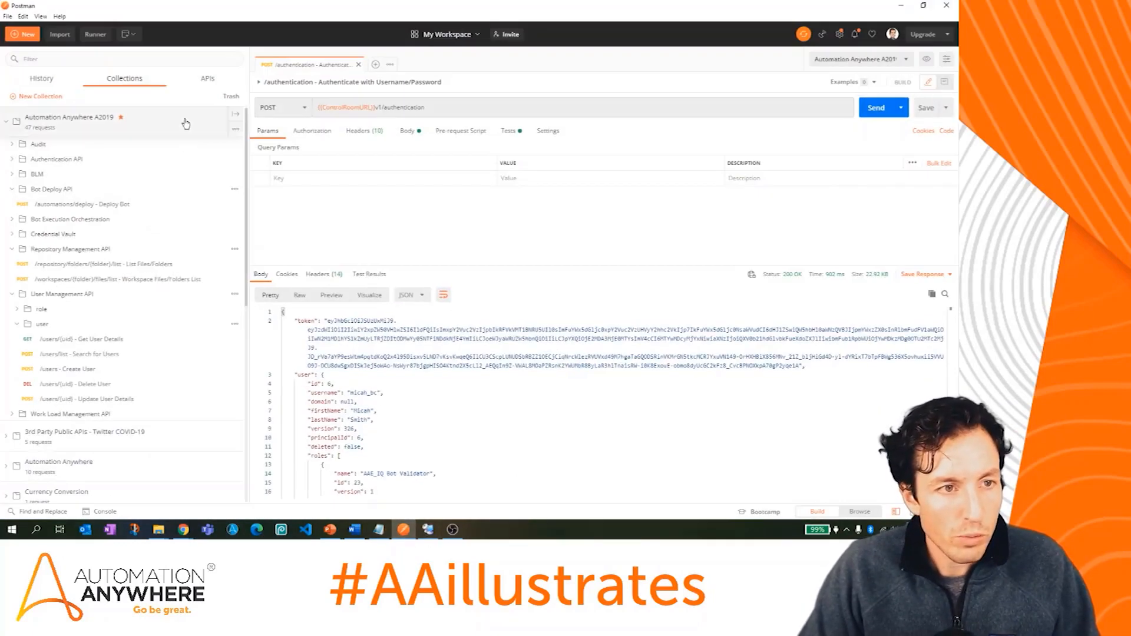
# Step: Collapse the other collection folders and open Authenticate with Username/Password under Authentication API
pyautogui.click(358, 65)
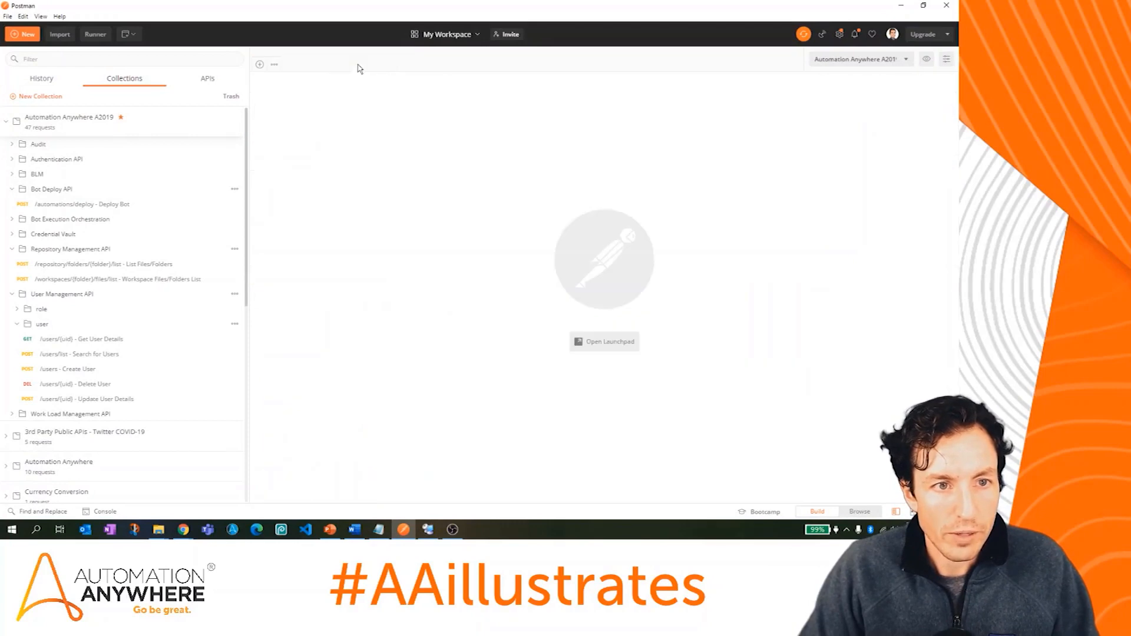
pyautogui.click(7, 122)
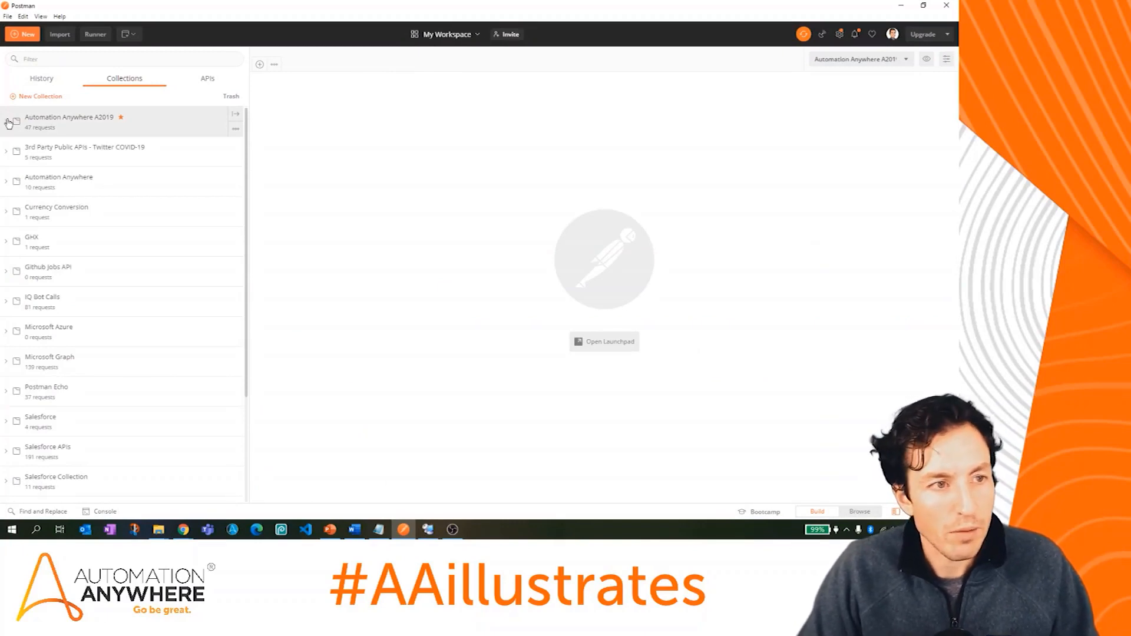
pyautogui.click(8, 123)
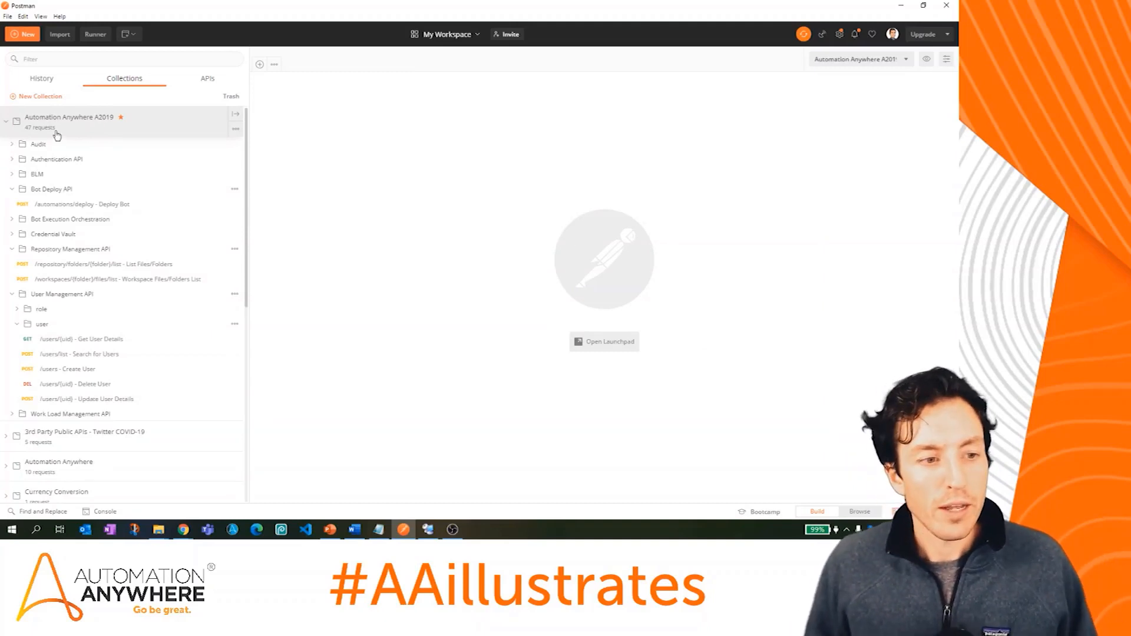
pyautogui.click(12, 189)
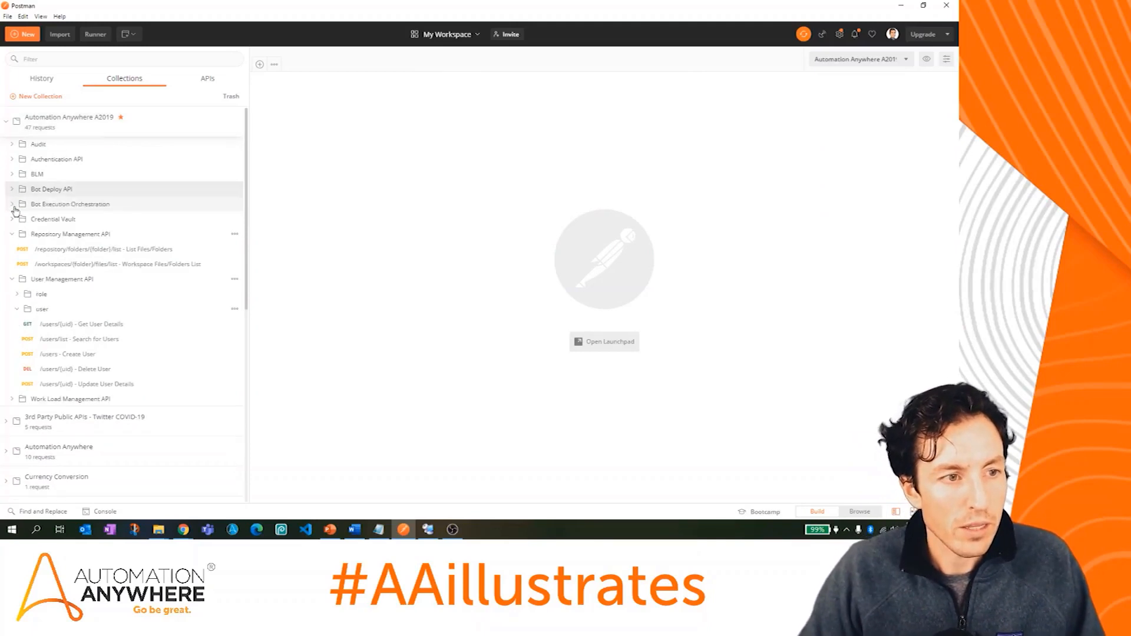
pyautogui.click(11, 234)
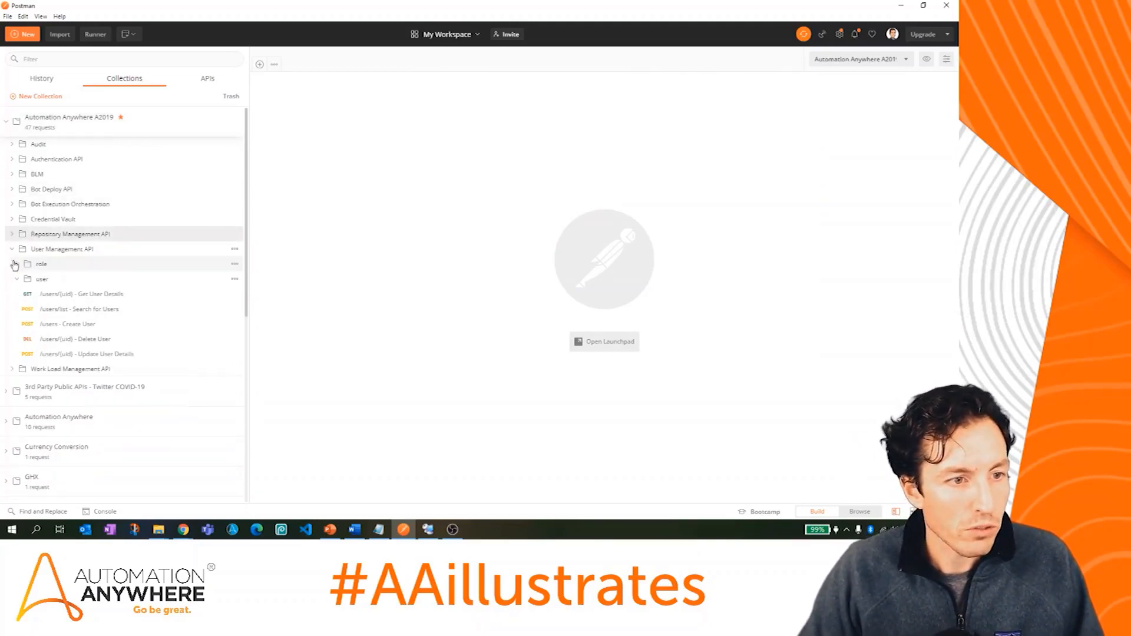
pyautogui.click(17, 278)
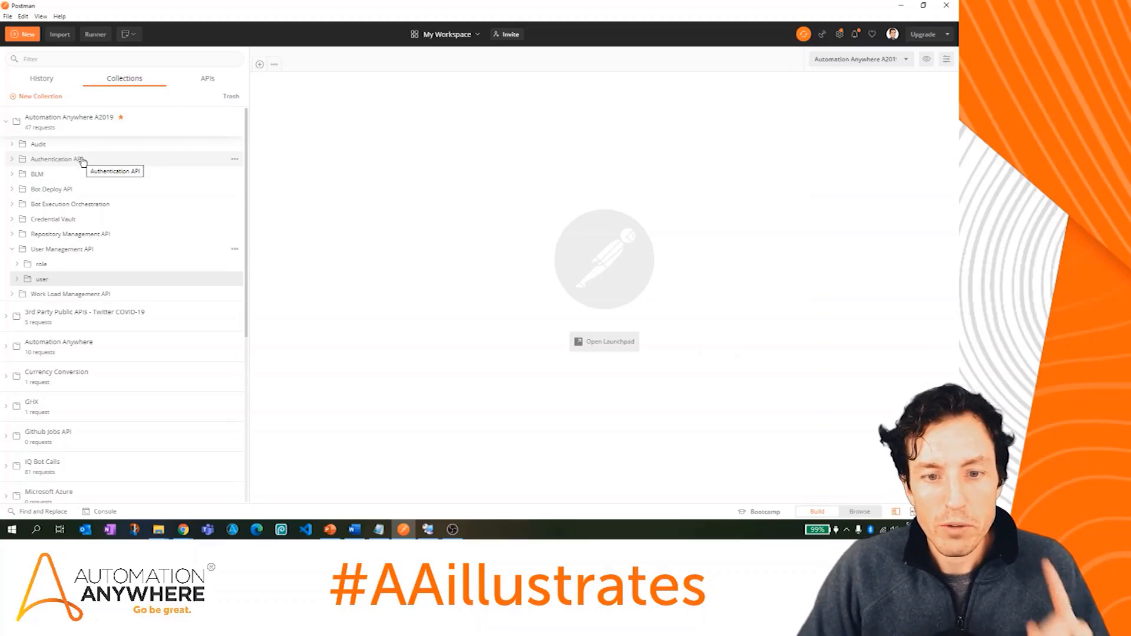
pyautogui.click(13, 160)
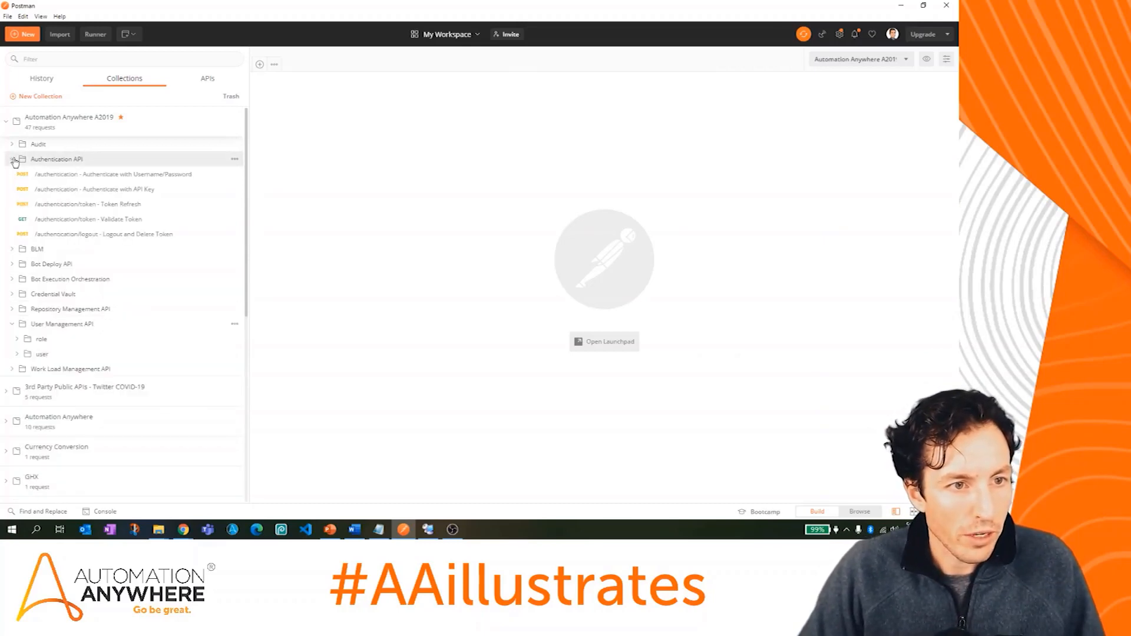
pyautogui.click(106, 175)
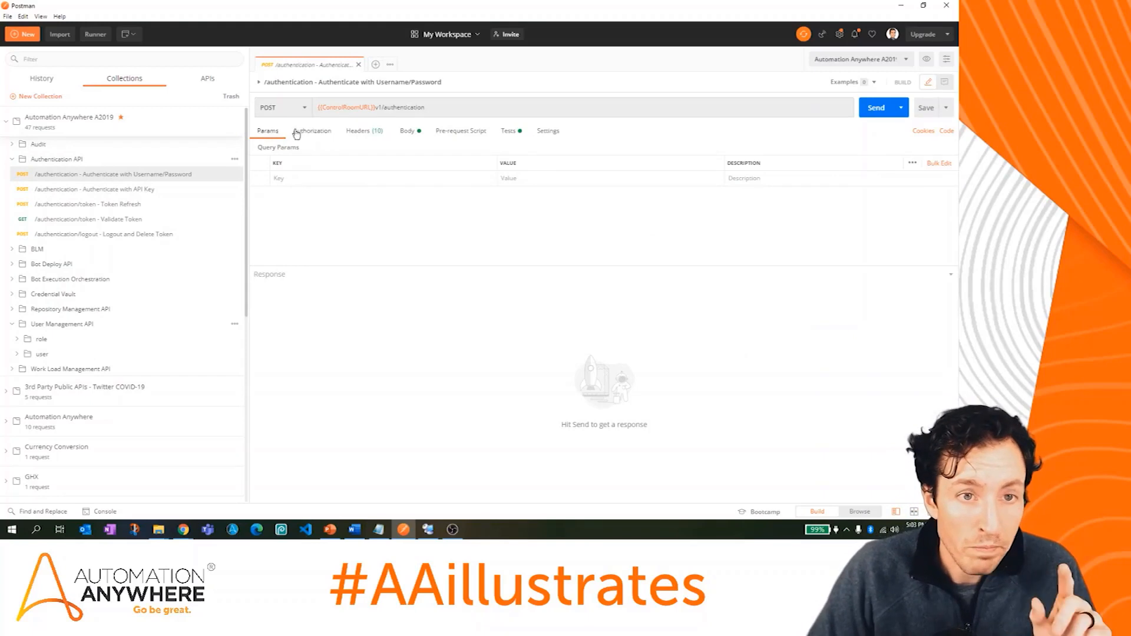
pyautogui.moveTo(365, 110)
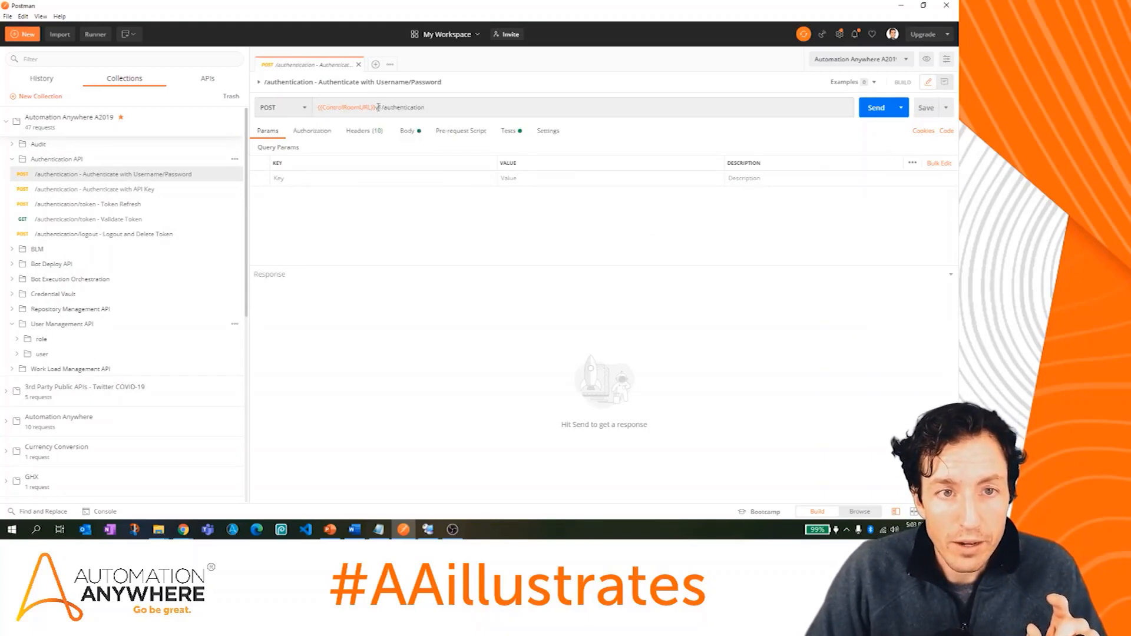
pyautogui.moveTo(376, 108); pyautogui.dragTo(449, 107)
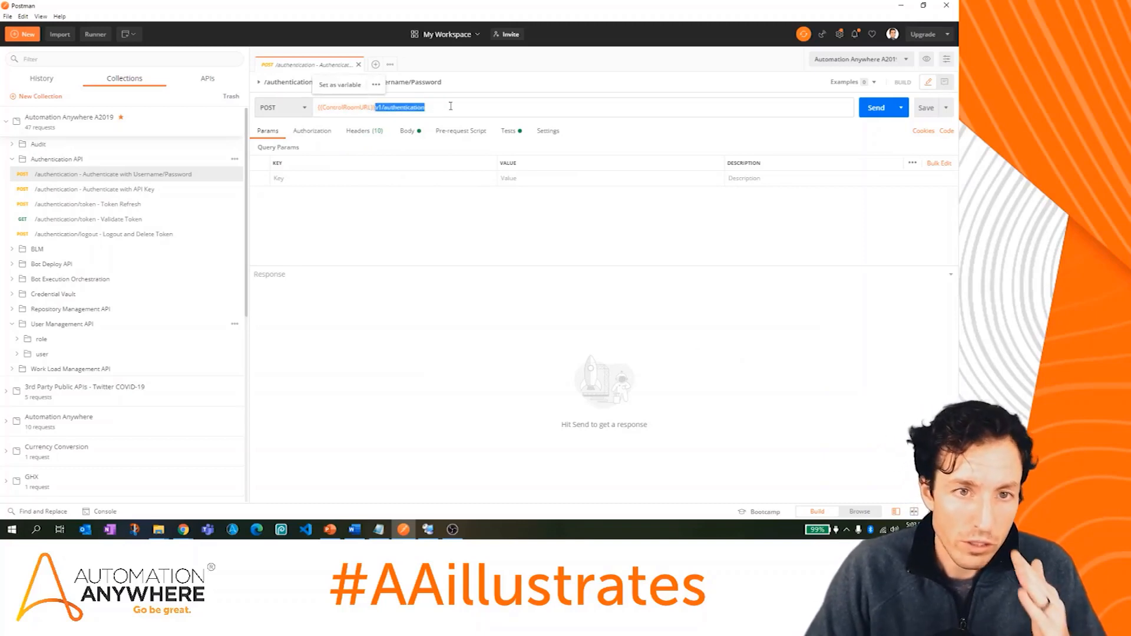
pyautogui.click(451, 107)
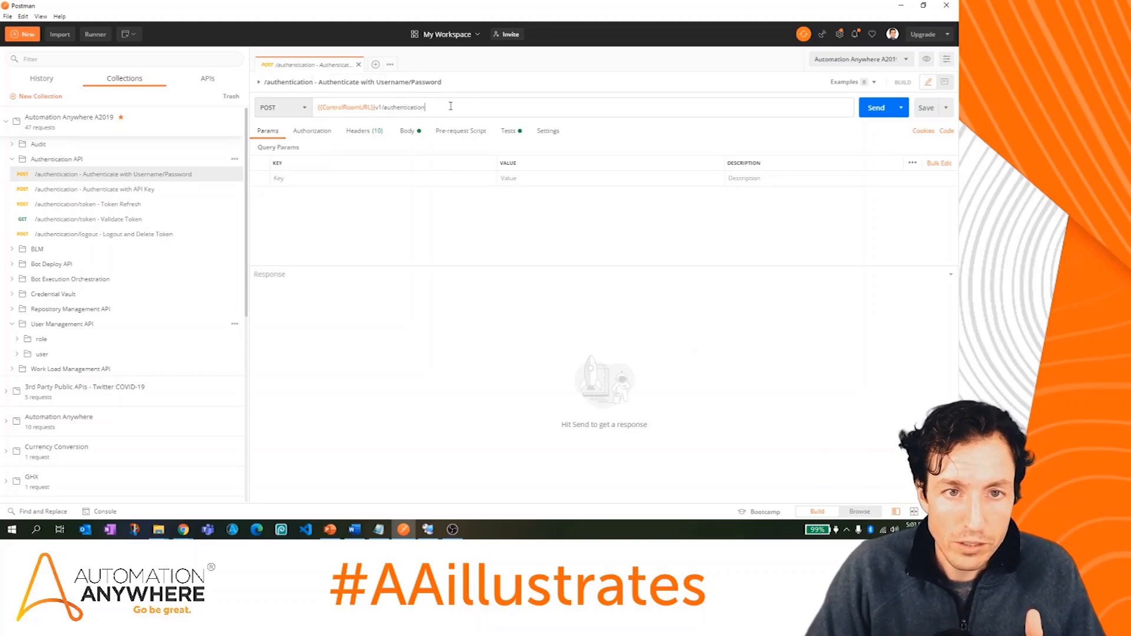
pyautogui.click(415, 131)
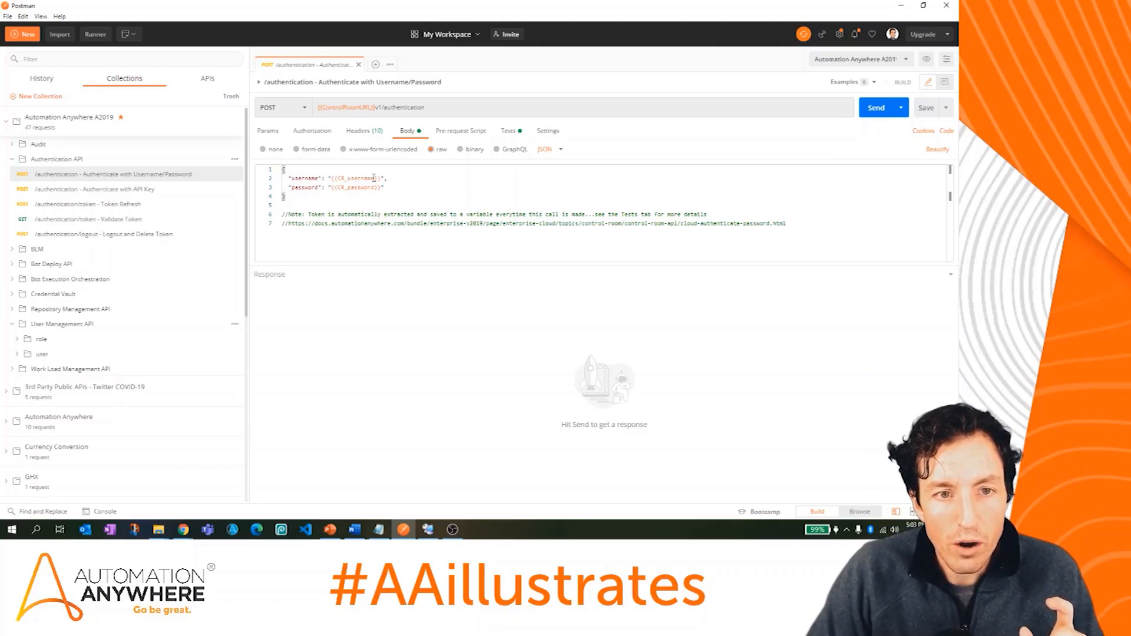
pyautogui.click(908, 60)
pyautogui.click(908, 60)
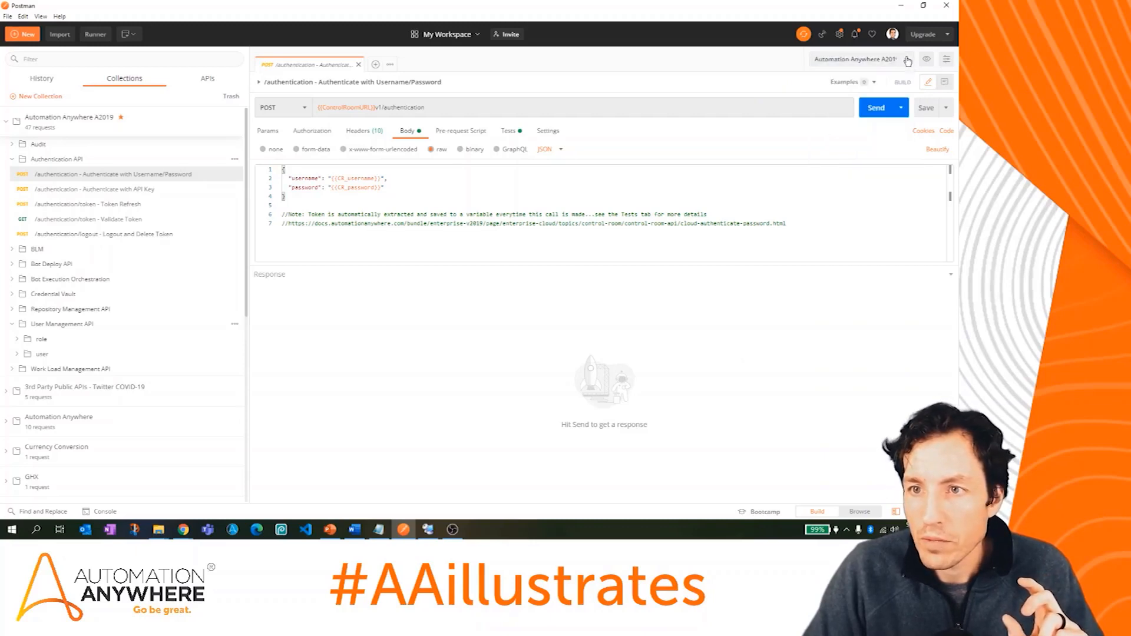
pyautogui.click(926, 61)
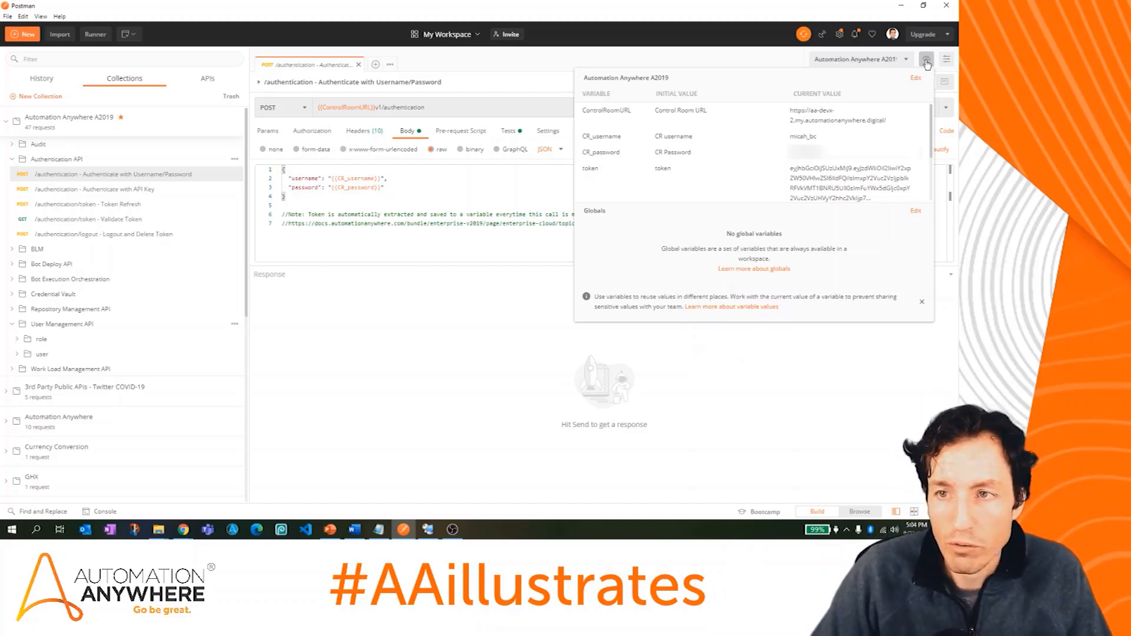
pyautogui.click(927, 62)
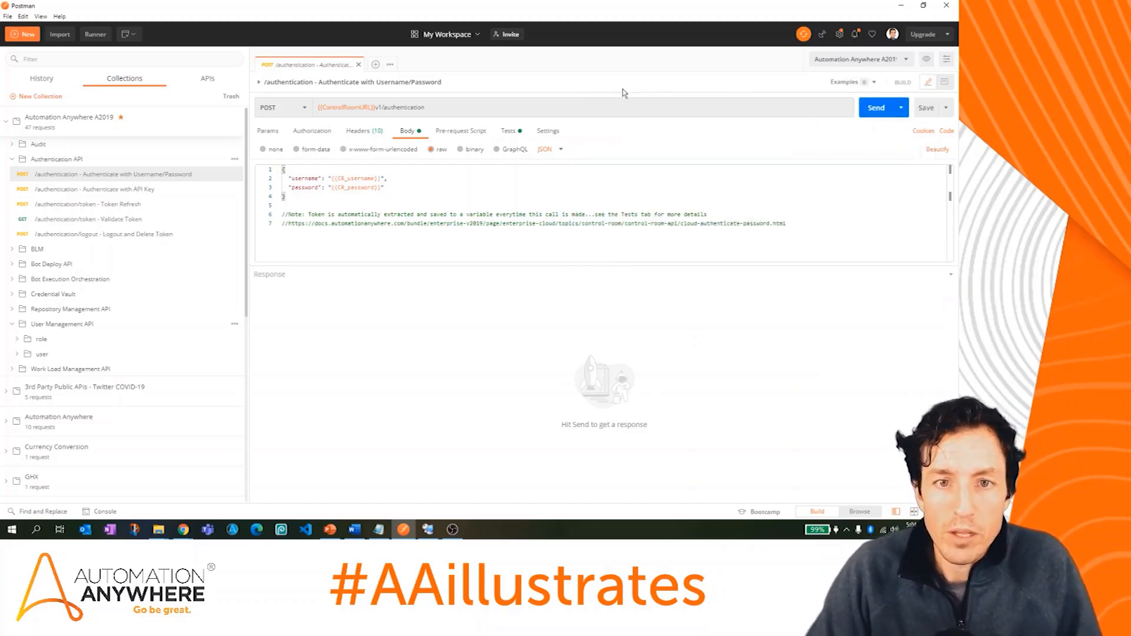
pyautogui.click(515, 137)
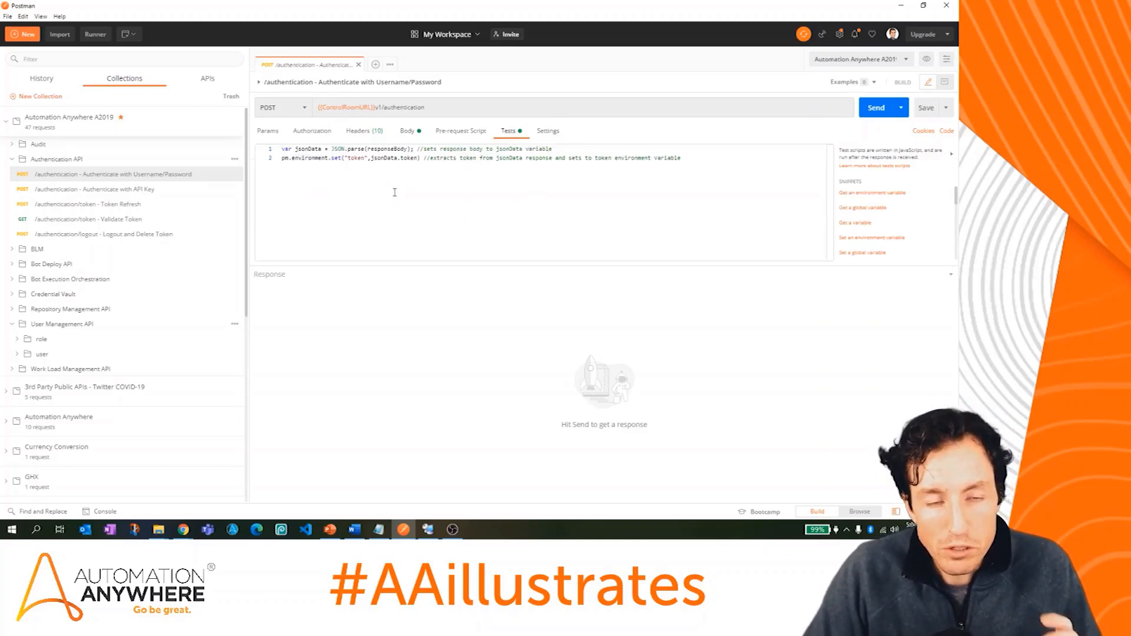
pyautogui.click(354, 158)
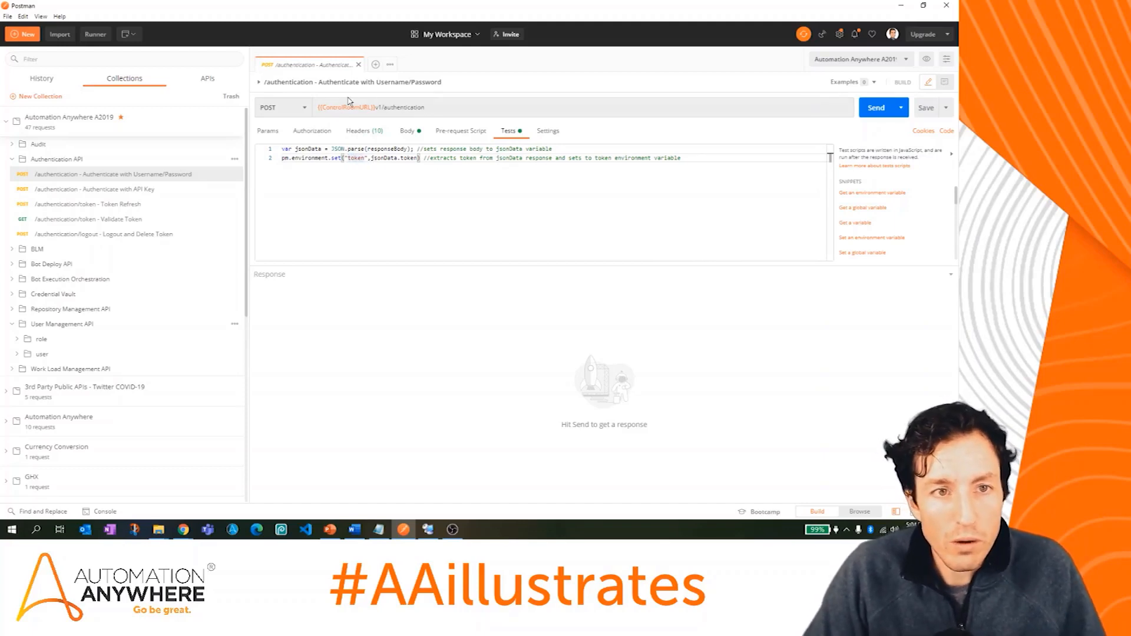
pyautogui.click(366, 133)
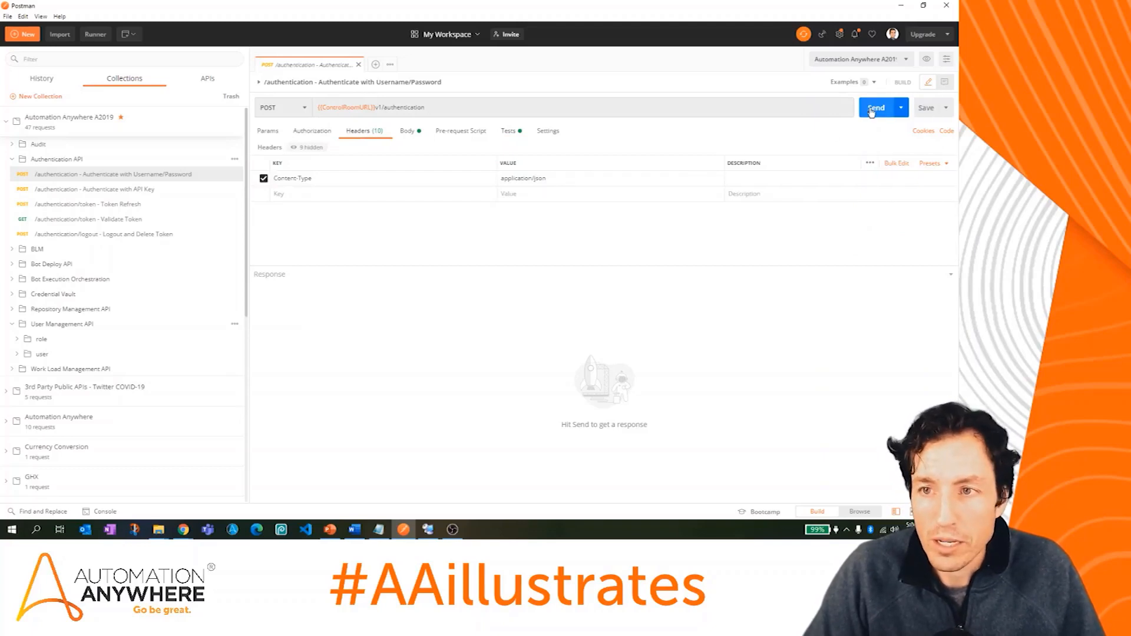
pyautogui.click(266, 132)
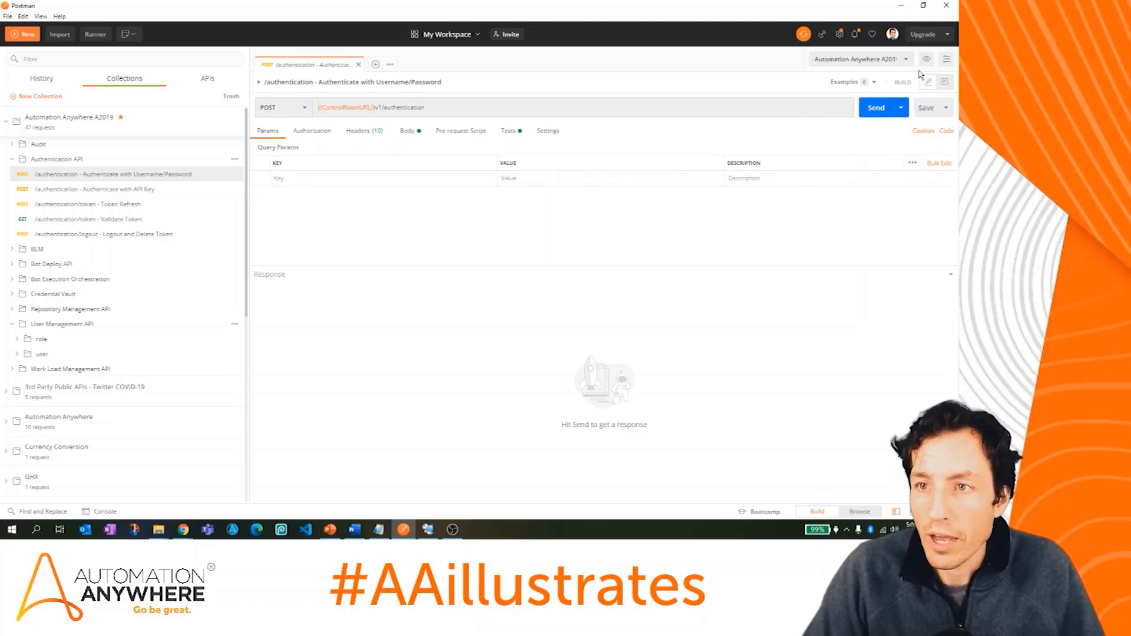
# Step: Send the authentication request, verify the saved token, and open Workspace Files/Folders List
pyautogui.click(884, 109)
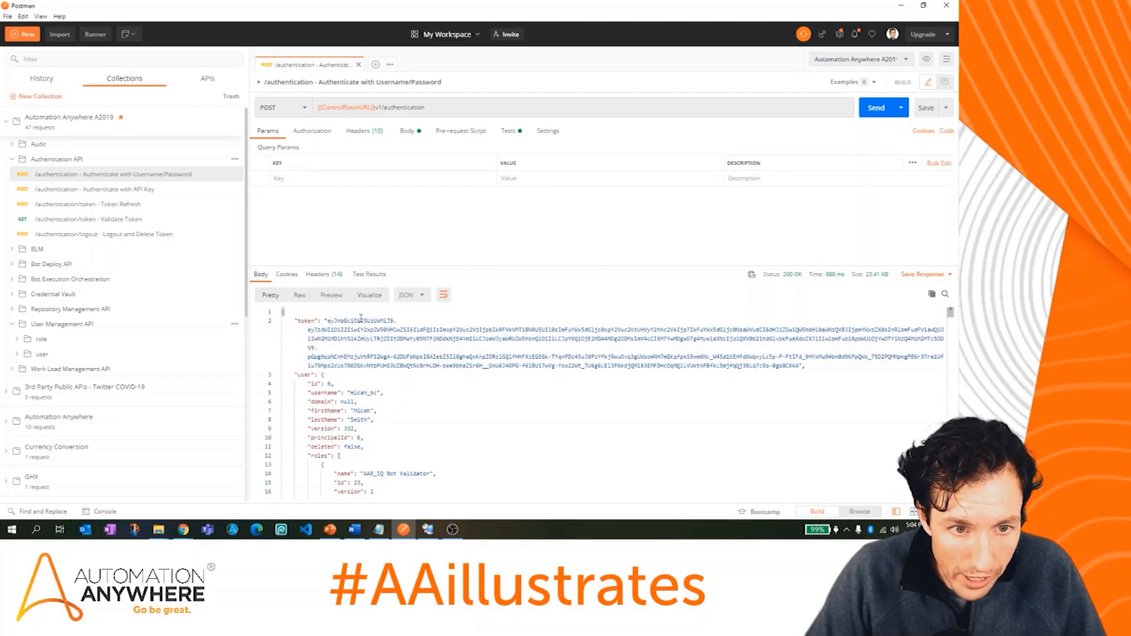
pyautogui.click(927, 61)
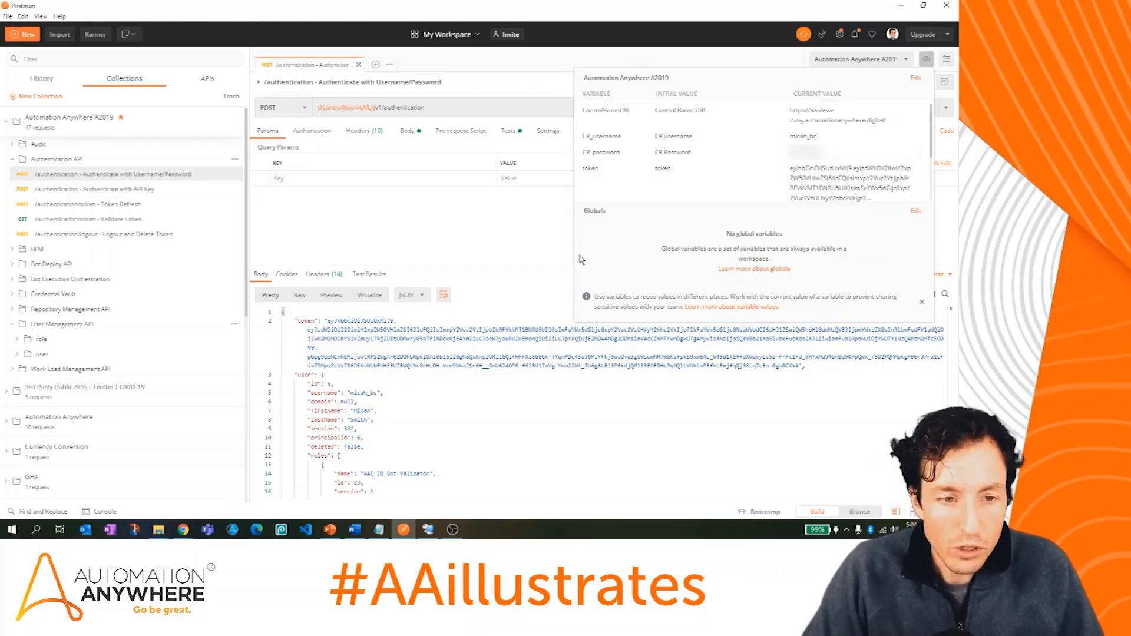
pyautogui.click(709, 410)
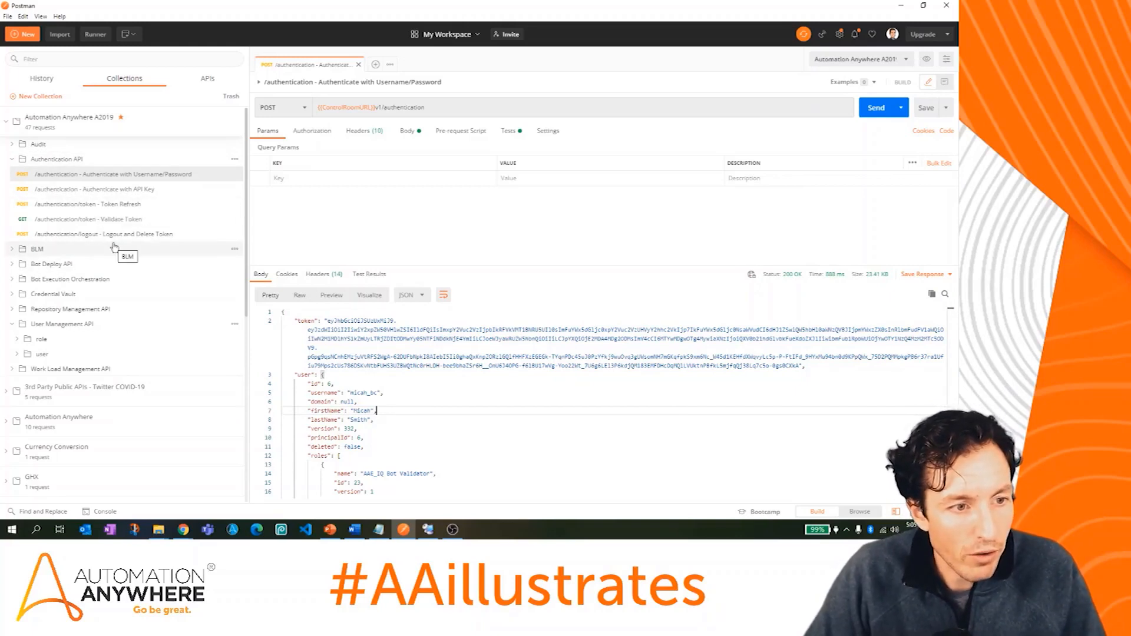
pyautogui.click(10, 310)
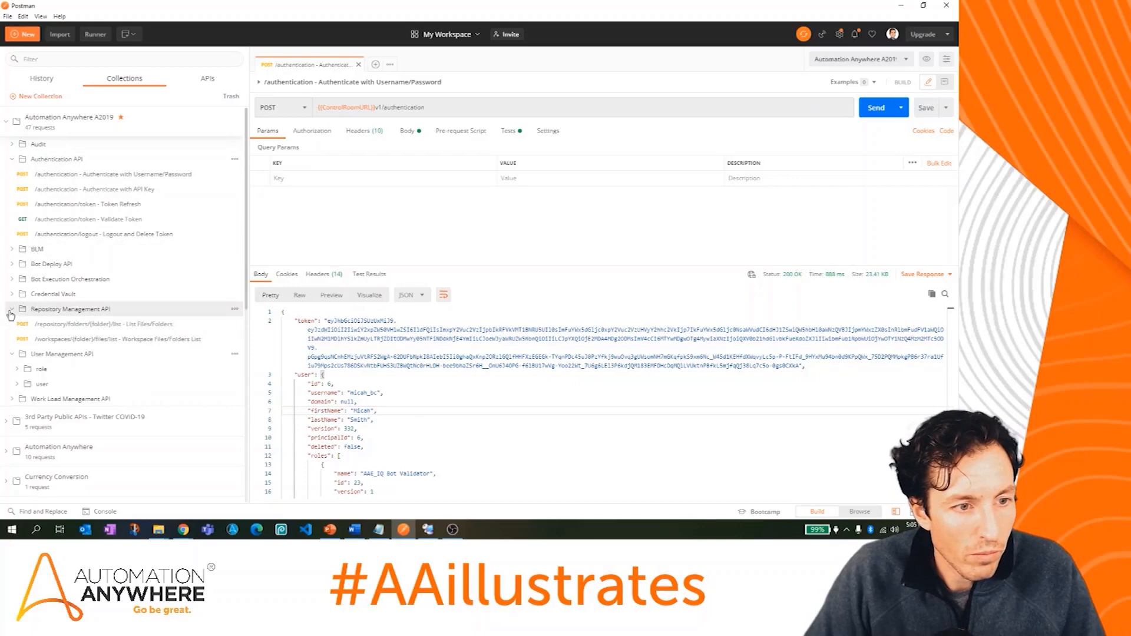
pyautogui.click(138, 340)
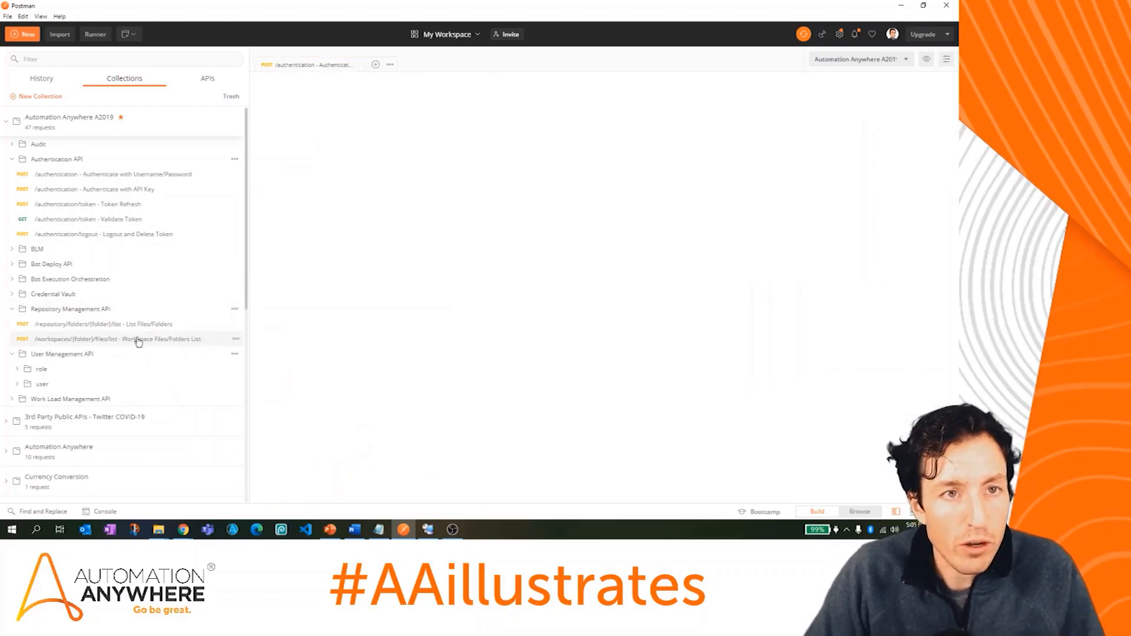
# Step: Copy the bot name AAillustratesAPITest from the Control Room, then minimize the browser
pyautogui.moveTo(184, 532)
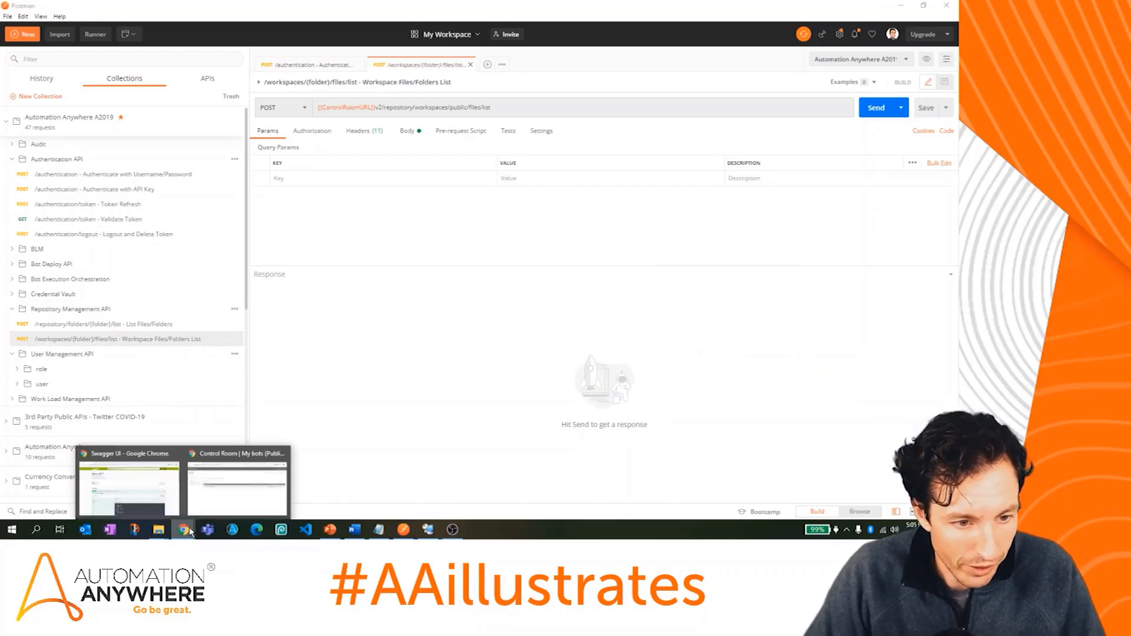
pyautogui.click(209, 508)
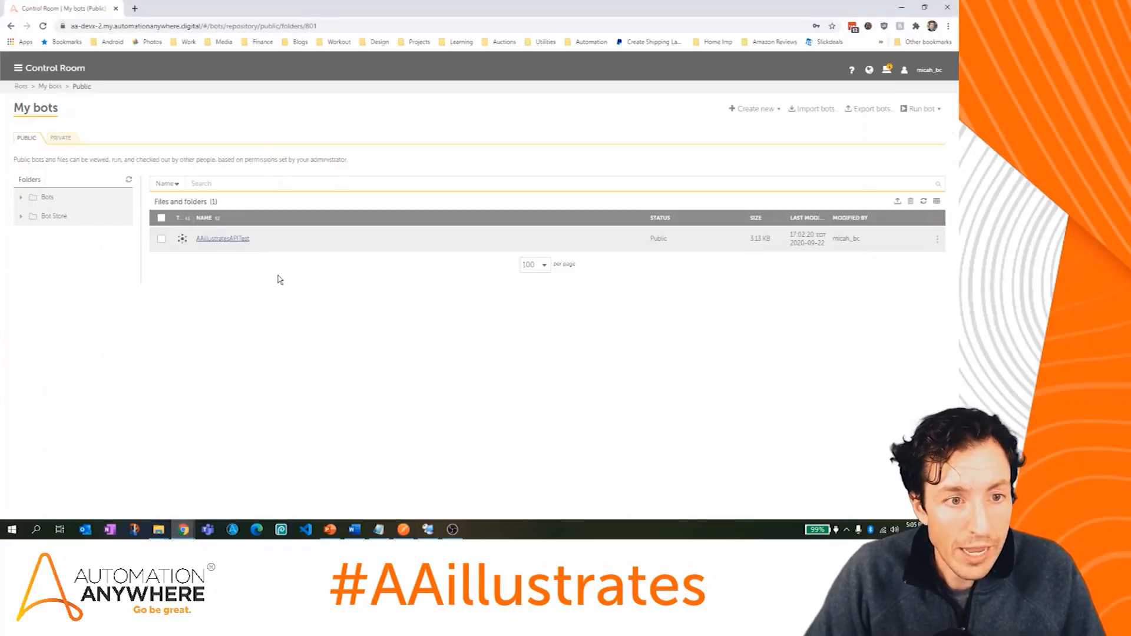
pyautogui.moveTo(260, 245); pyautogui.dragTo(205, 239)
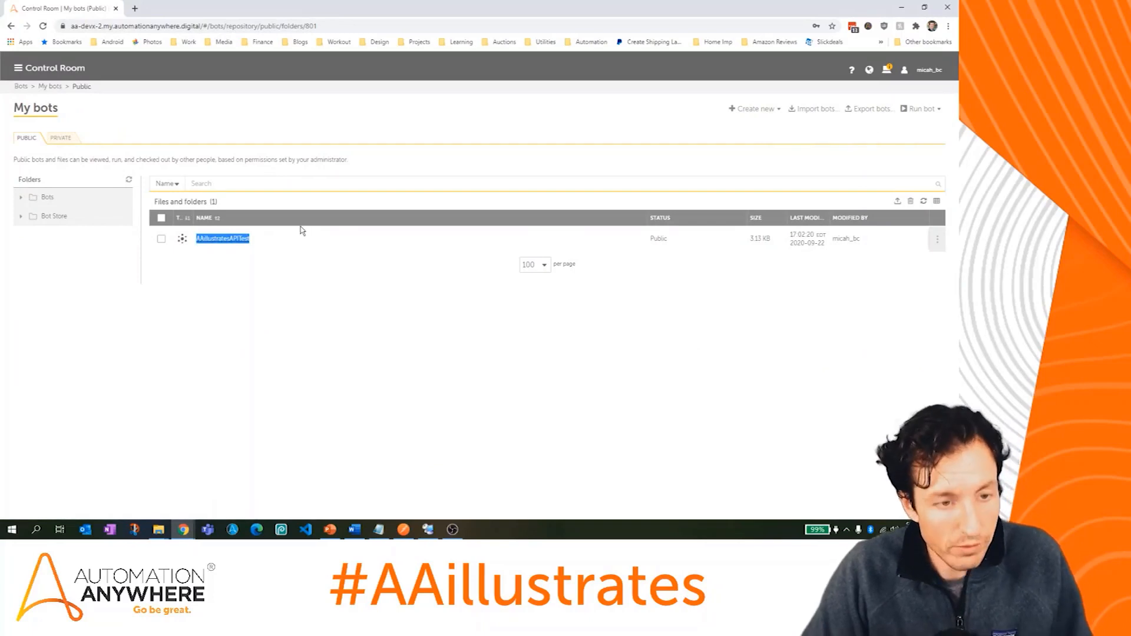
pyautogui.hotkey('alt', 'Tab')
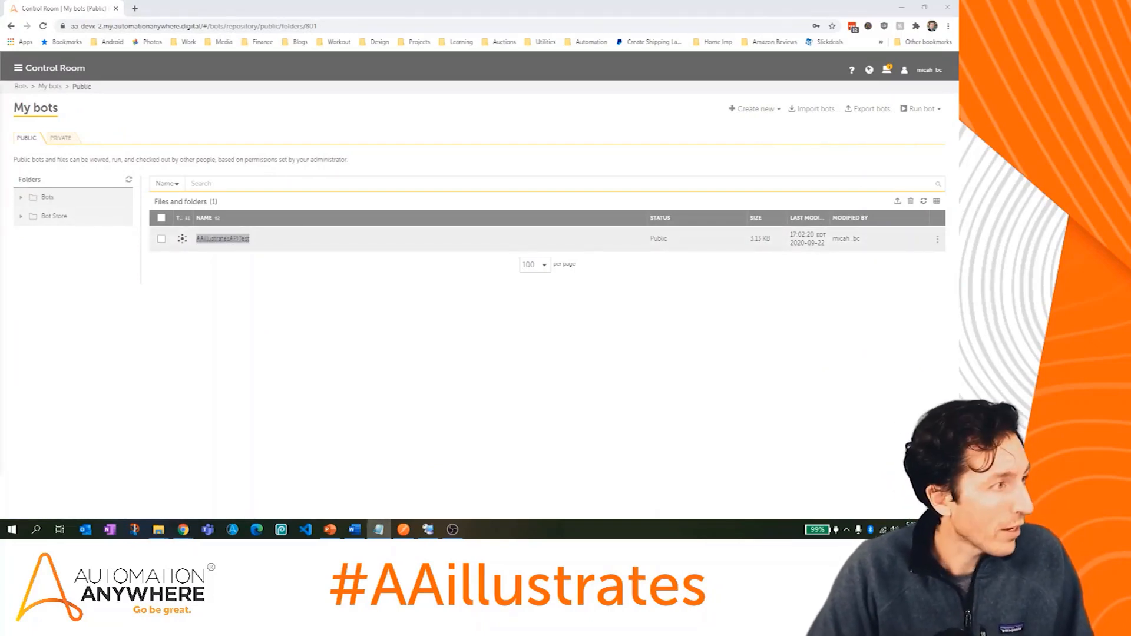
pyautogui.moveTo(0, 86); pyautogui.dragTo(0, 88)
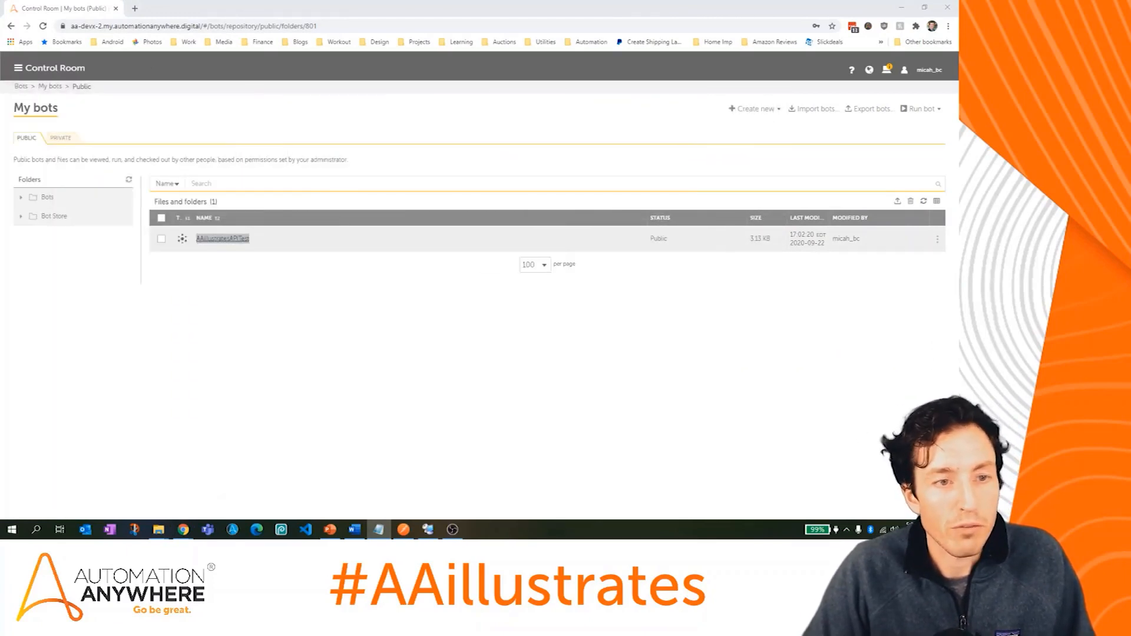
pyautogui.click(900, 8)
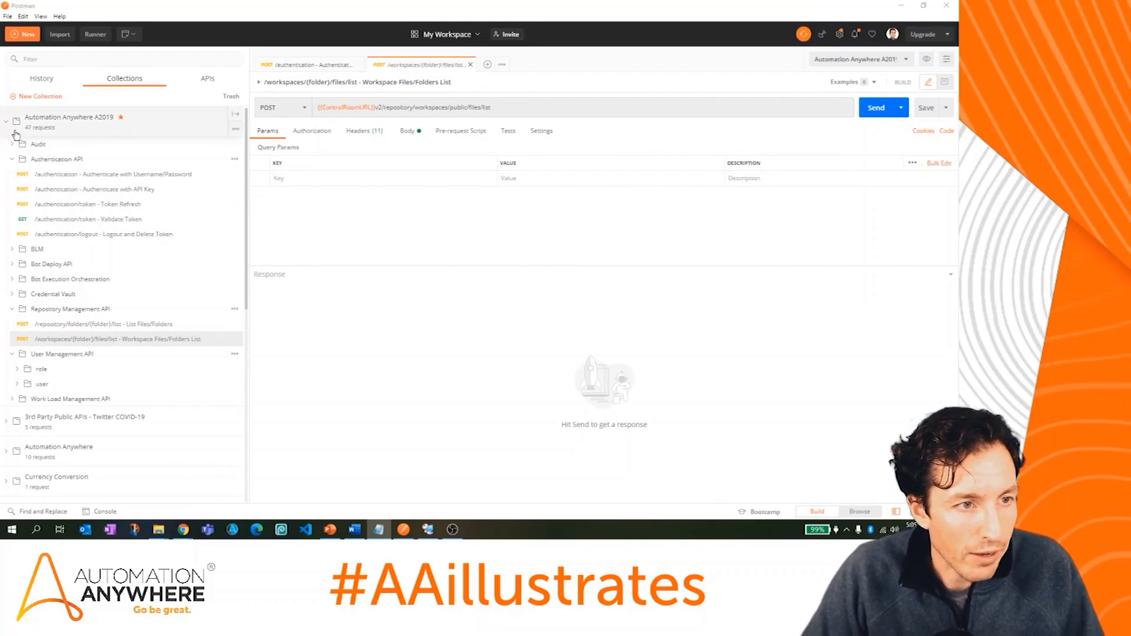
# Step: Collapse Authentication API and review the request description and the public workspace in the URL
pyautogui.click(13, 161)
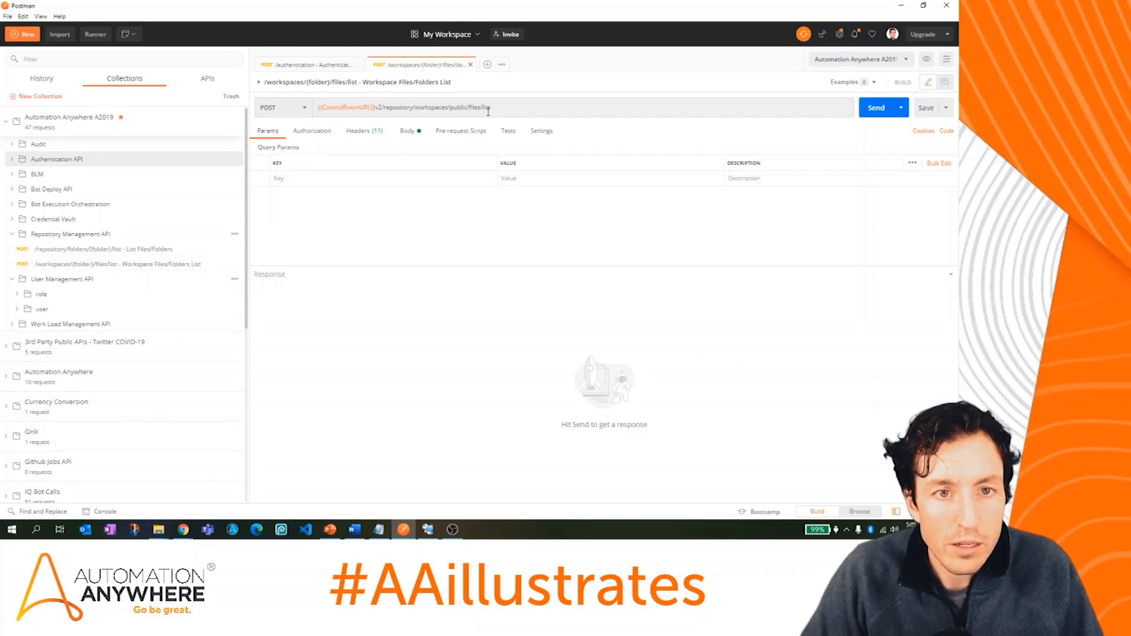
pyautogui.click(259, 83)
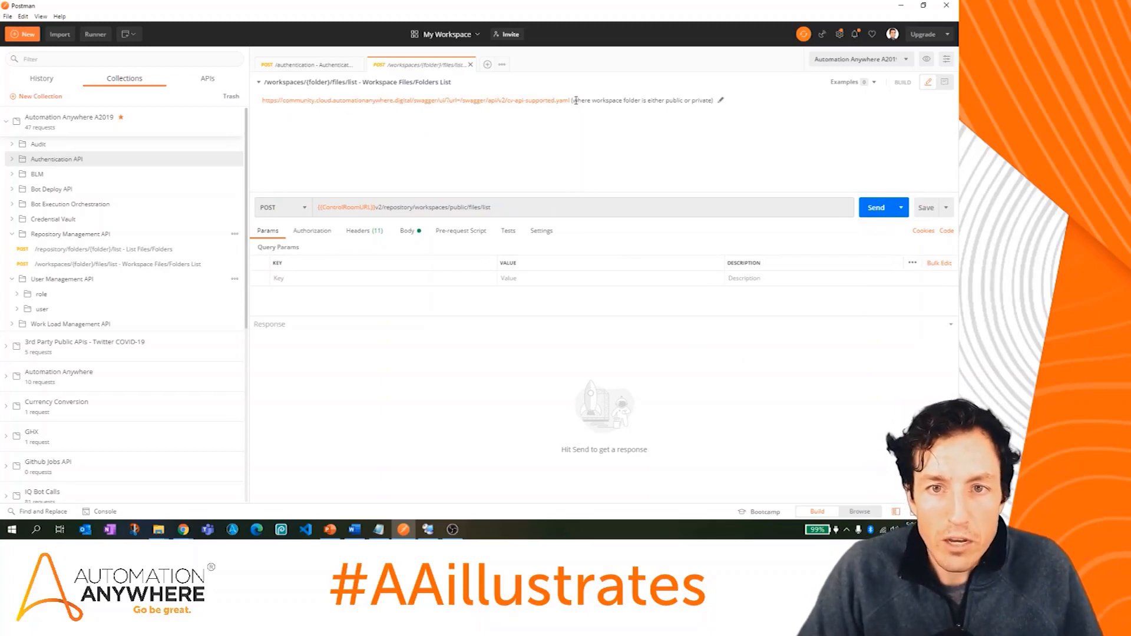
pyautogui.moveTo(574, 100); pyautogui.dragTo(631, 102)
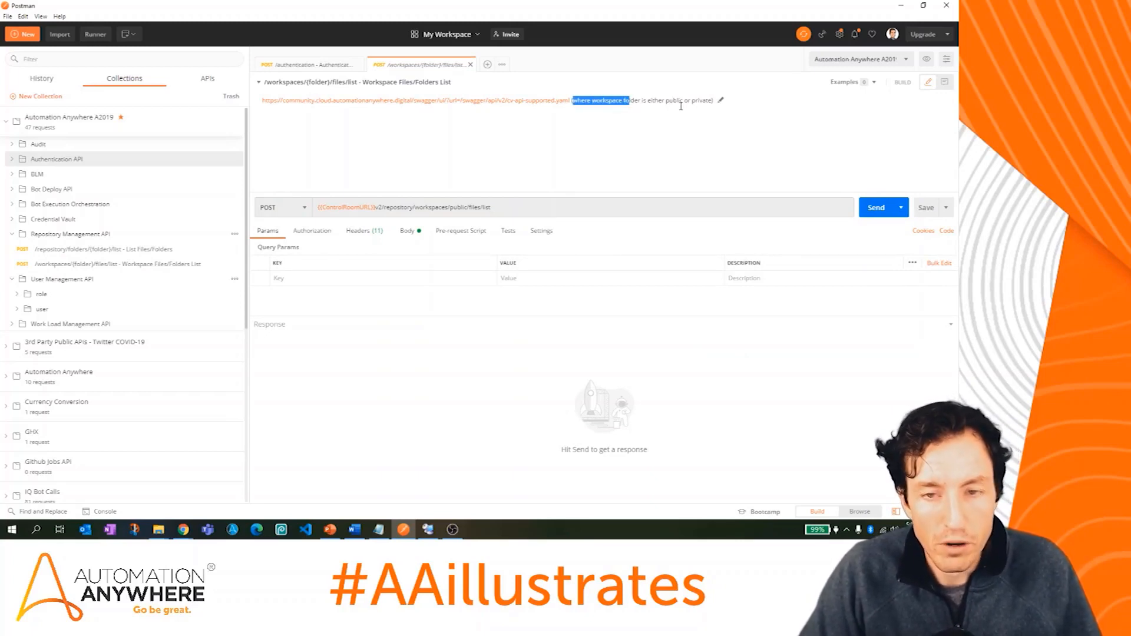
pyautogui.click(663, 154)
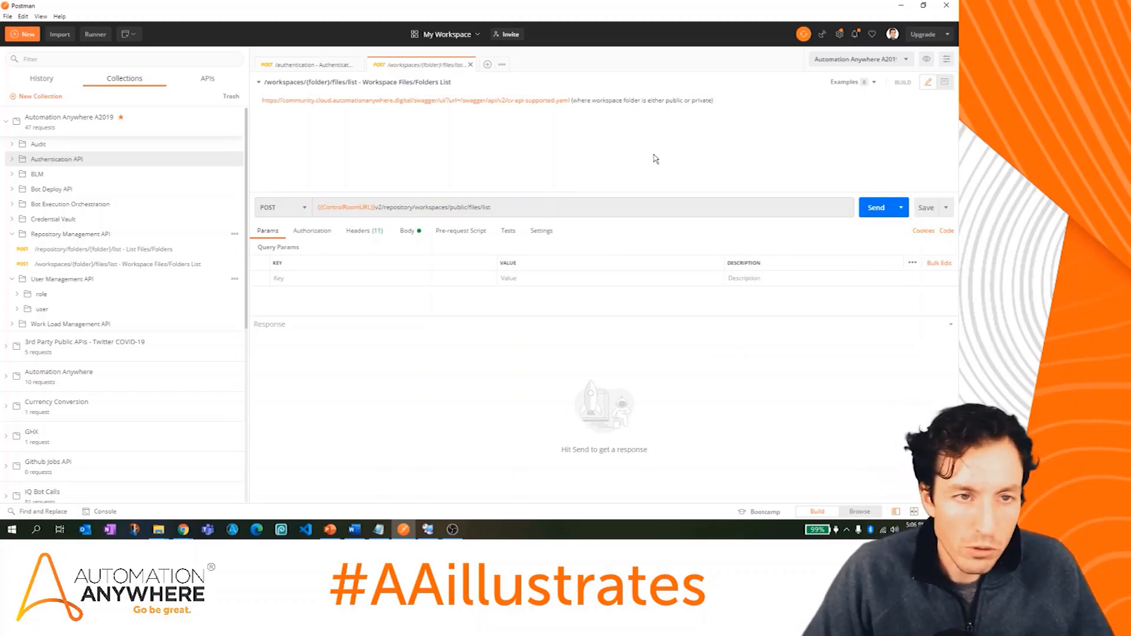
pyautogui.click(260, 85)
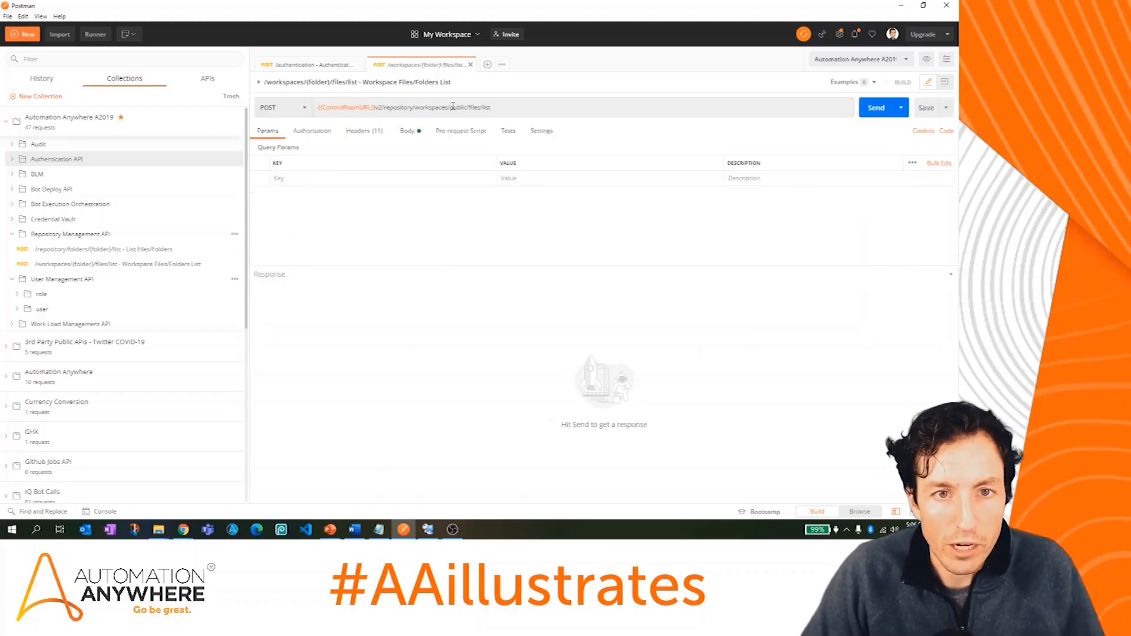
pyautogui.click(451, 108)
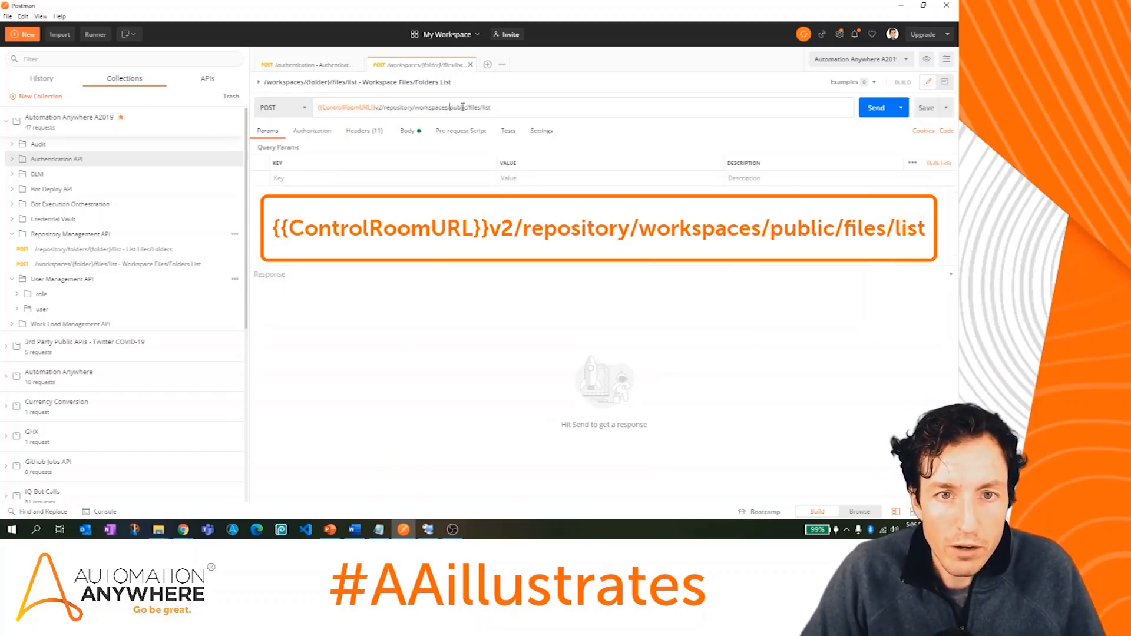
pyautogui.moveTo(466, 106); pyautogui.dragTo(498, 108)
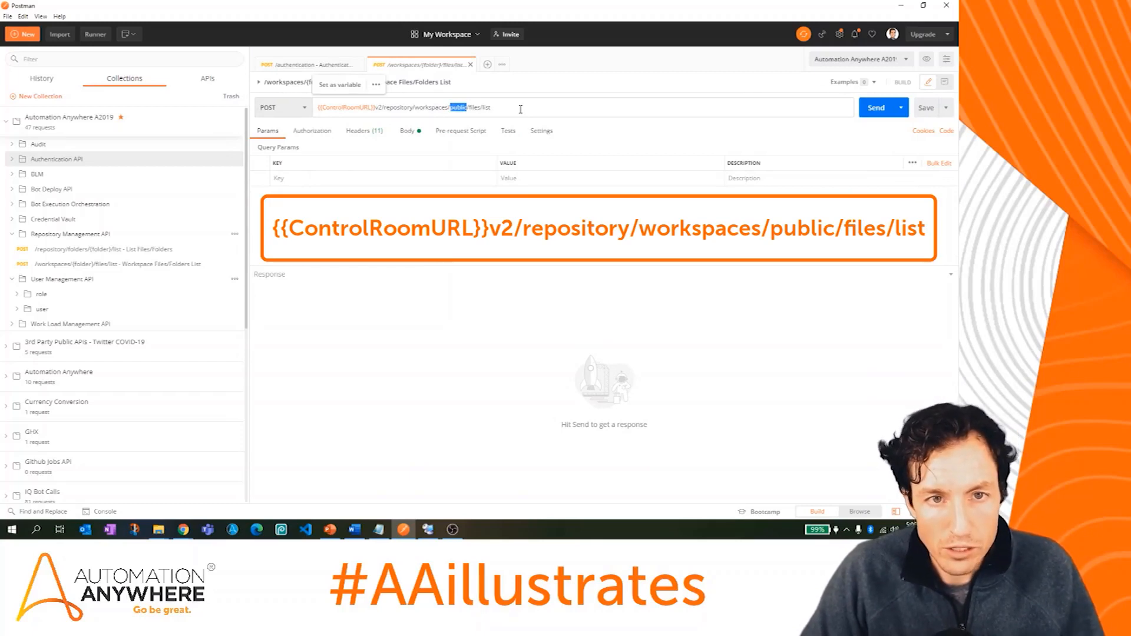
# Step: Comment out the body's filter lines (operator eq, name, ConcurrencyTest)
pyautogui.click(408, 131)
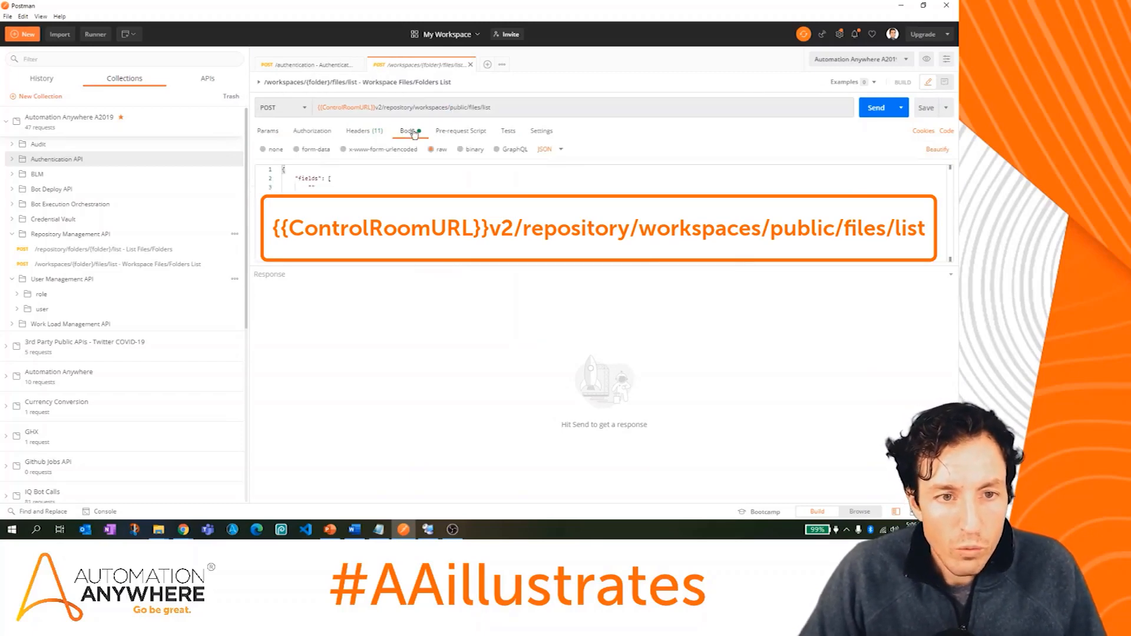
pyautogui.moveTo(421, 267); pyautogui.dragTo(424, 352)
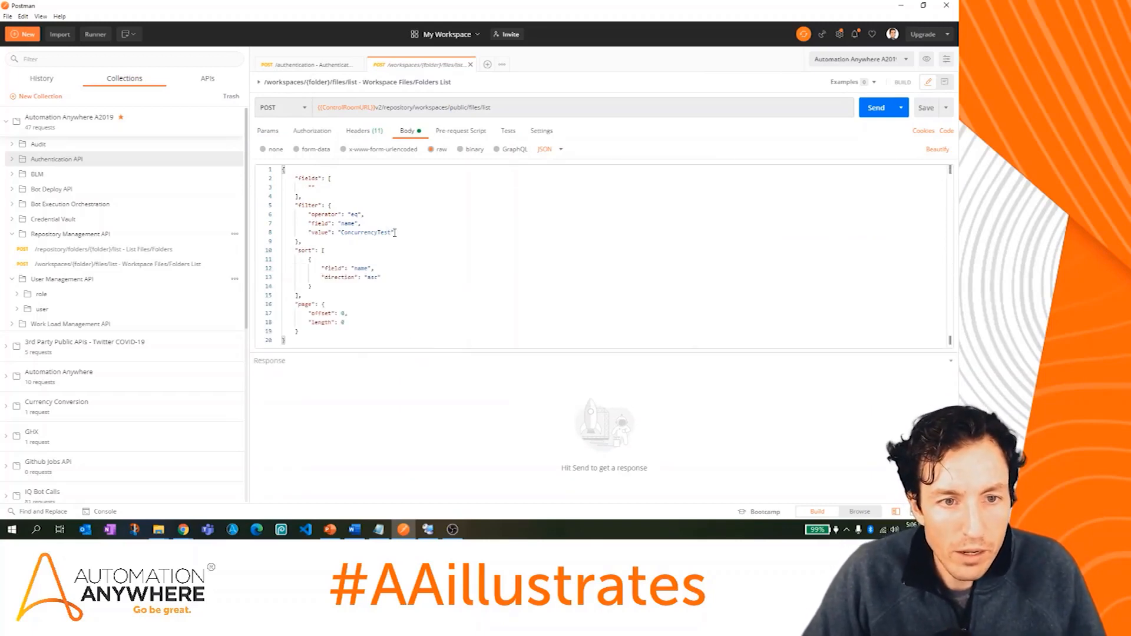
pyautogui.moveTo(398, 233); pyautogui.dragTo(270, 219)
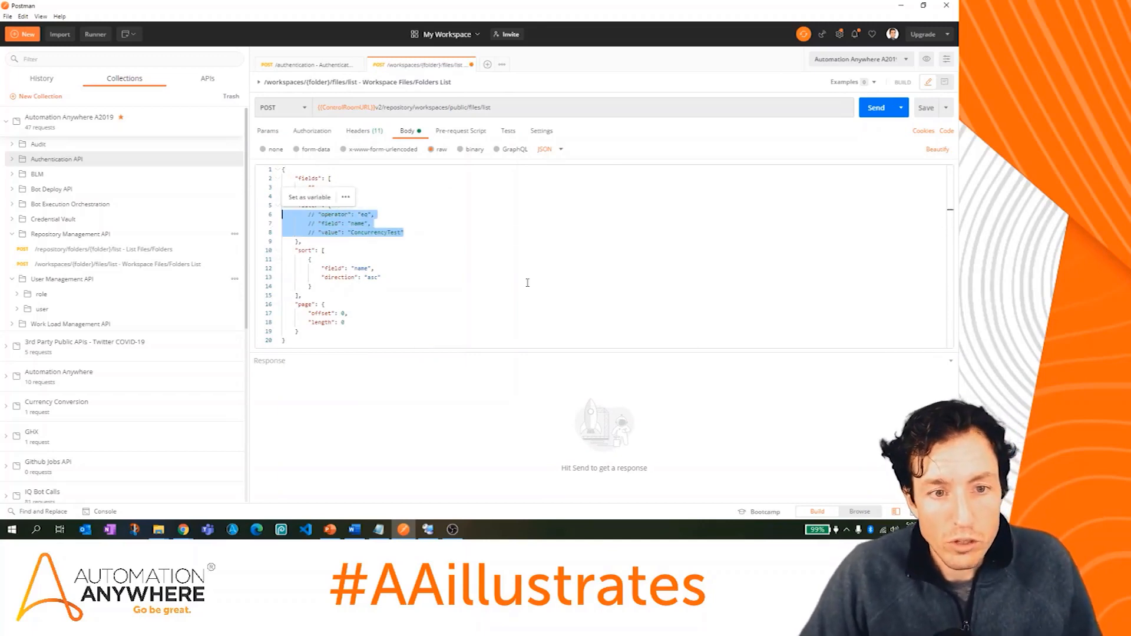
pyautogui.hotkey('ctrl', '/')
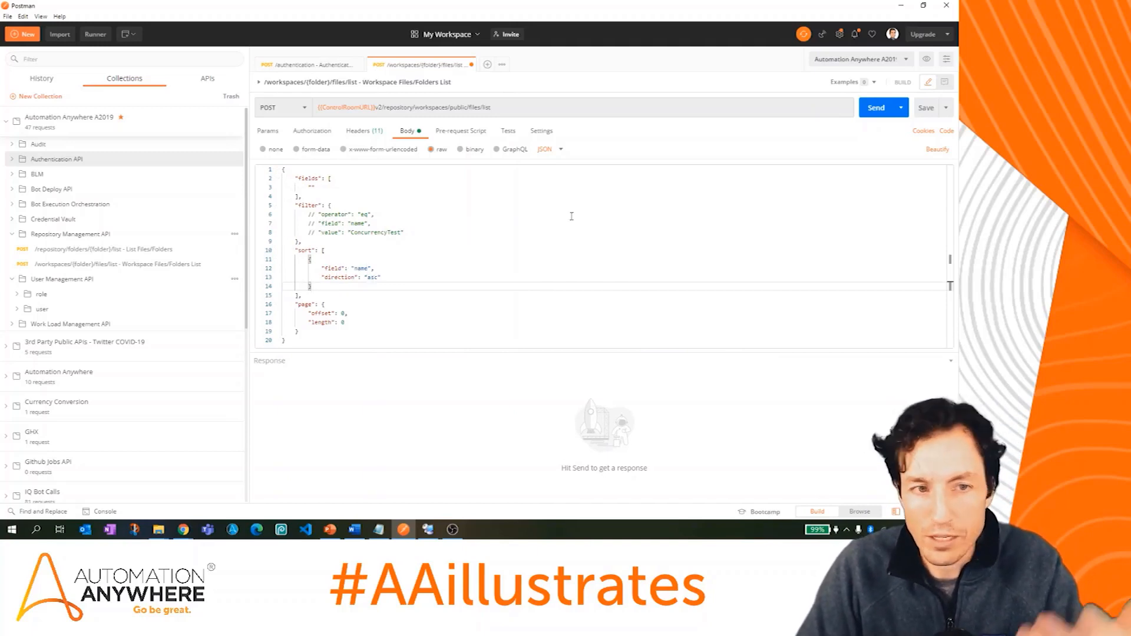
# Step: Send the unfiltered list request and search the response for AAillustratesAPITest, finding id 1622
pyautogui.click(875, 108)
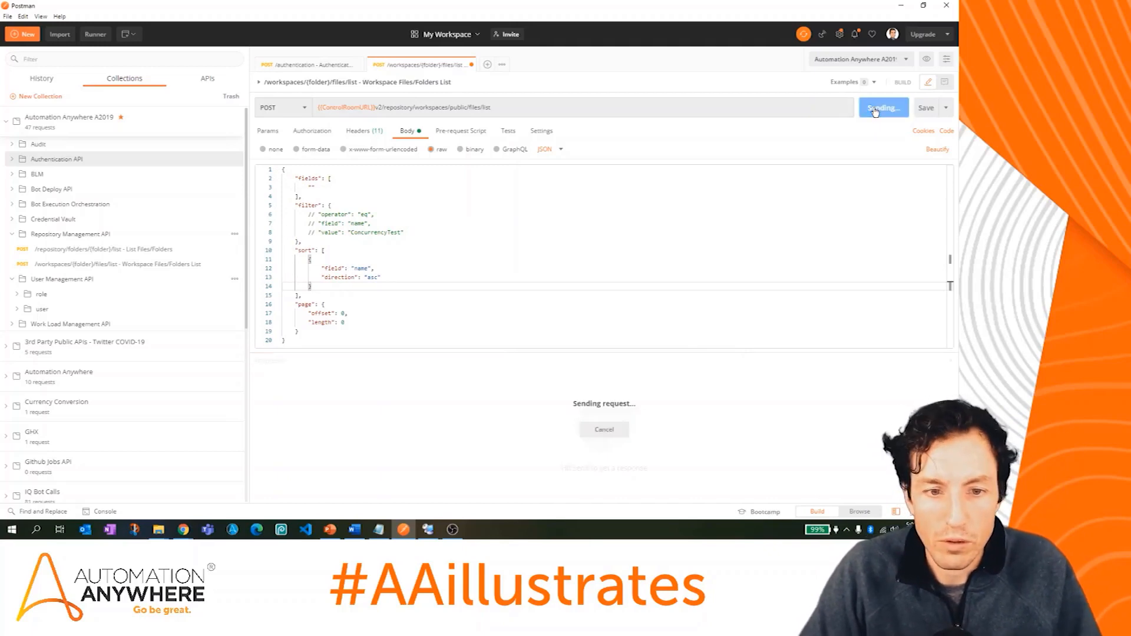
pyautogui.moveTo(599, 352); pyautogui.dragTo(586, 214)
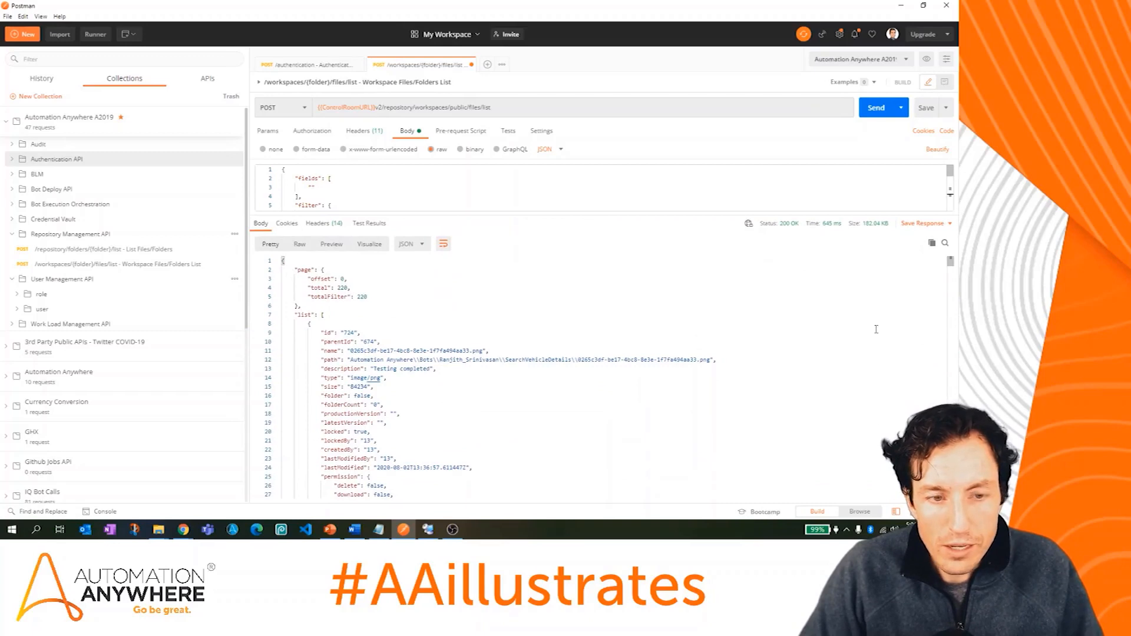
pyautogui.moveTo(950, 261); pyautogui.dragTo(951, 407)
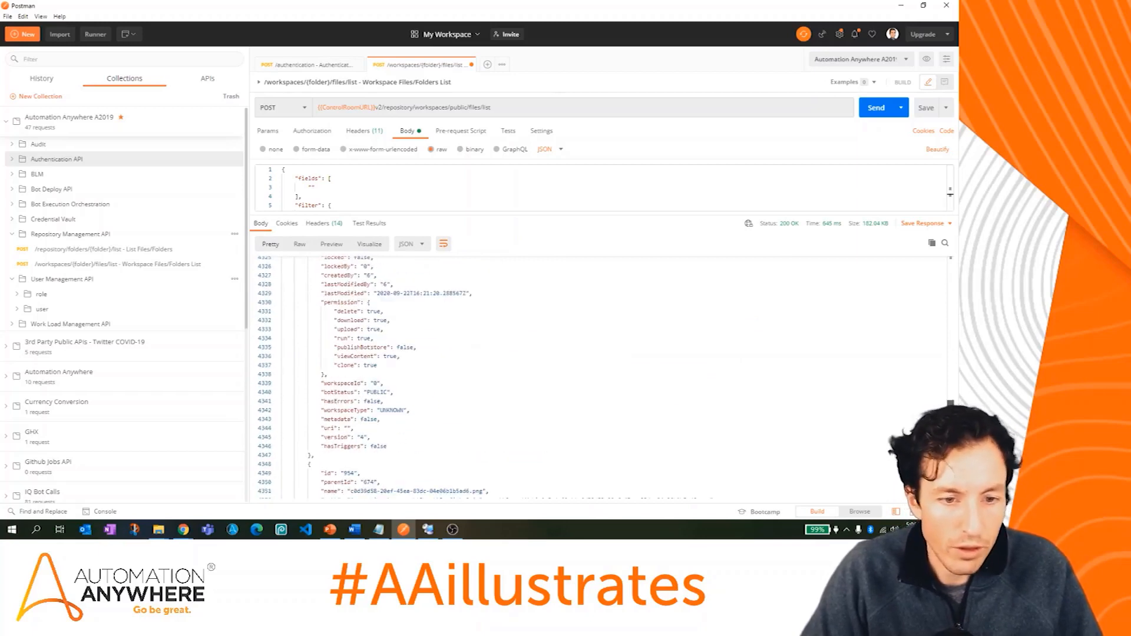
pyautogui.click(792, 371)
pyautogui.hotkey('ctrl', 'f')
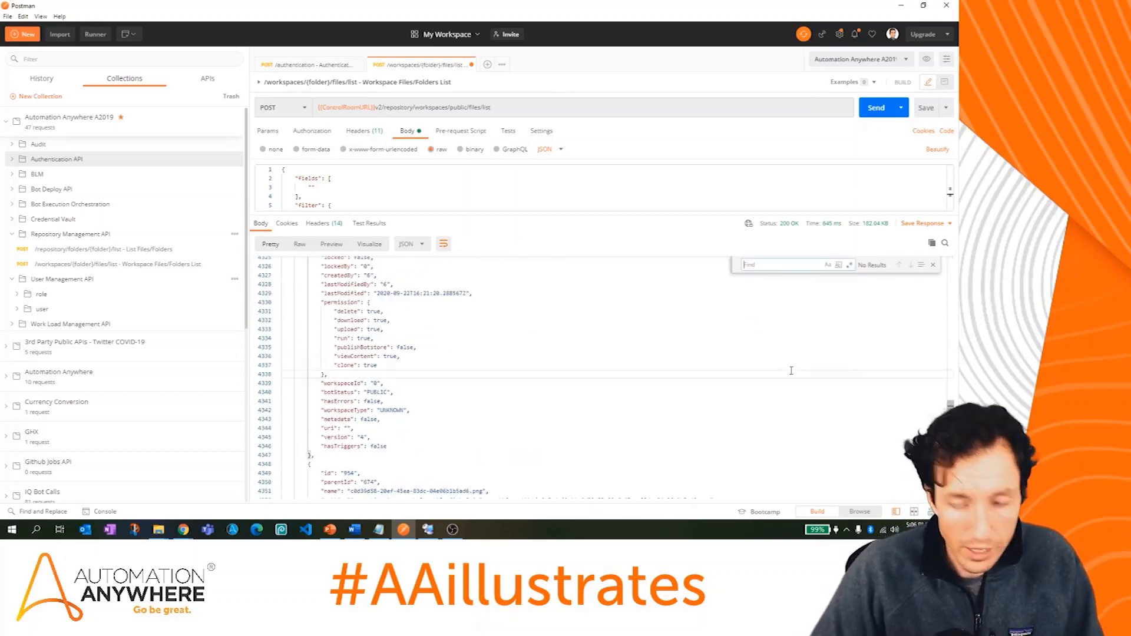
pyautogui.write('AAillustratesAPITest')
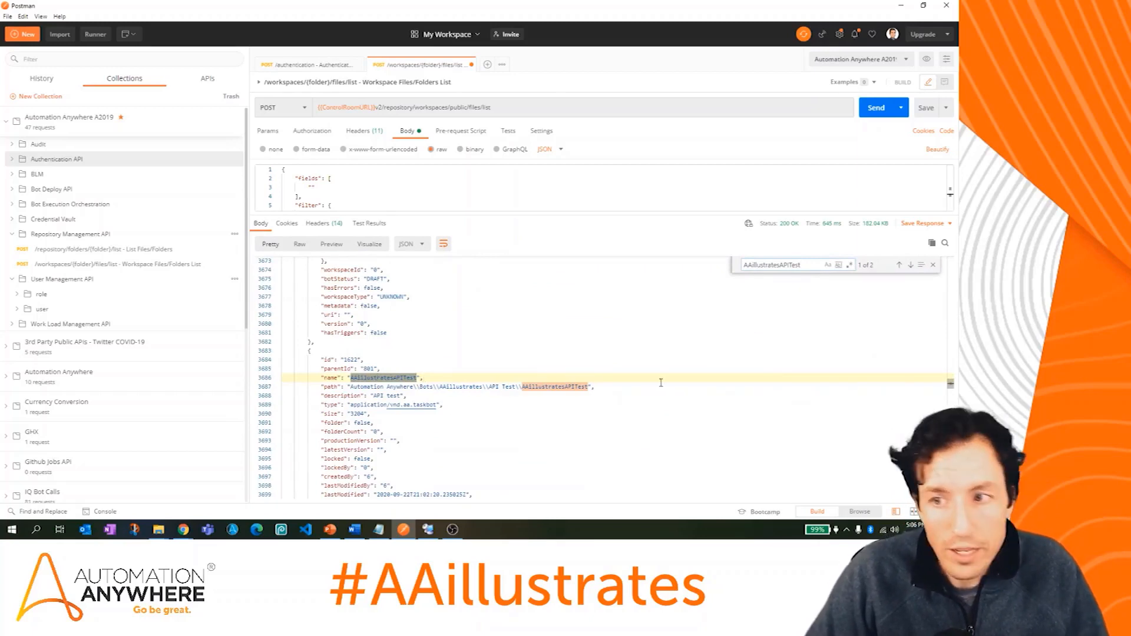
pyautogui.click(933, 265)
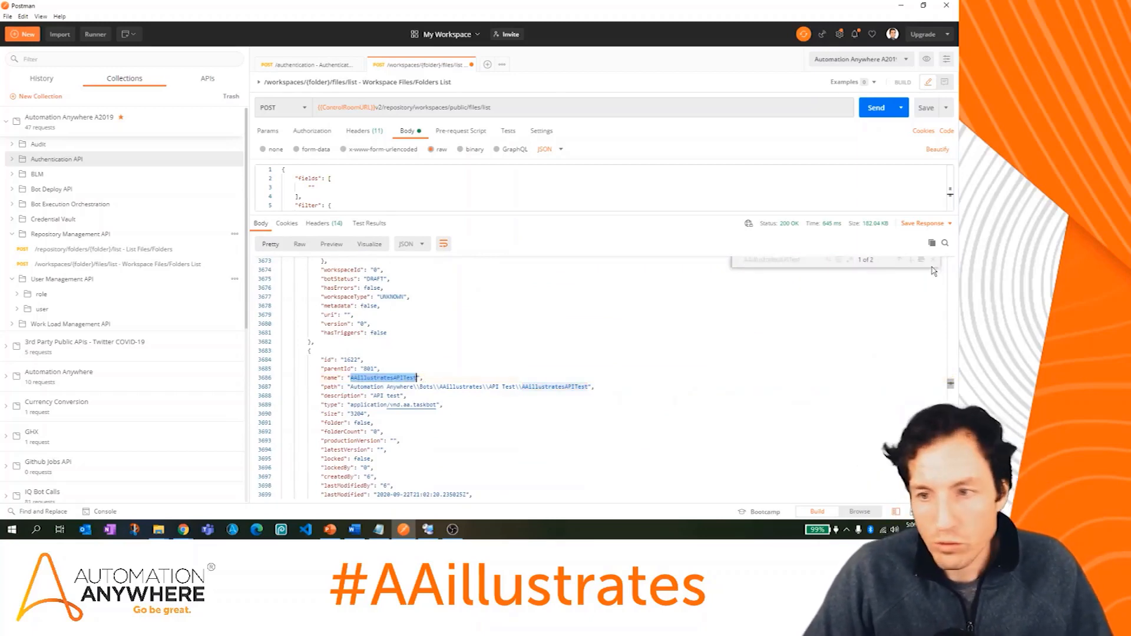
pyautogui.moveTo(652, 217); pyautogui.dragTo(651, 332)
pyautogui.moveTo(430, 233); pyautogui.dragTo(263, 220)
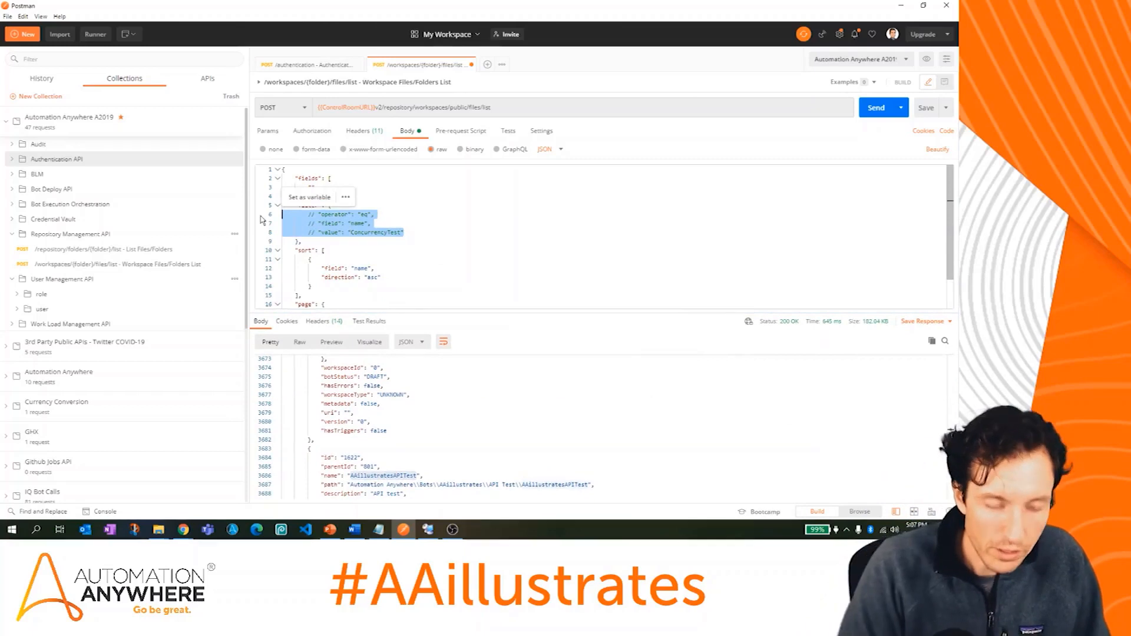
# Step: Uncomment the name filter, set its value to AAillustratesAPITest, and send the list request
pyautogui.hotkey('ctrl', '/')
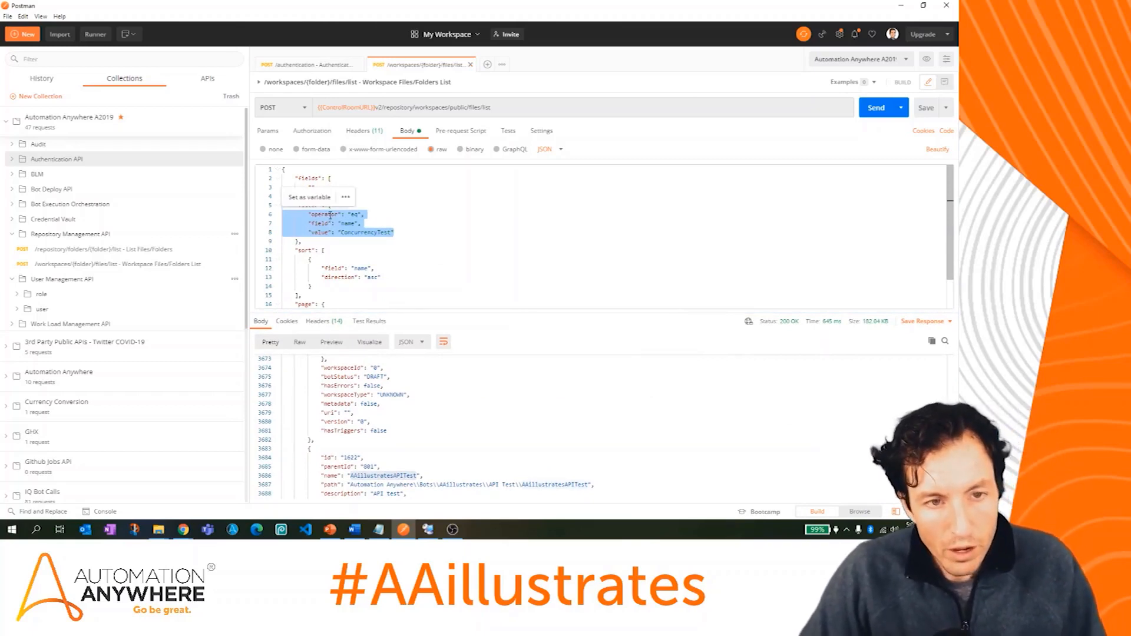
pyautogui.click(397, 215)
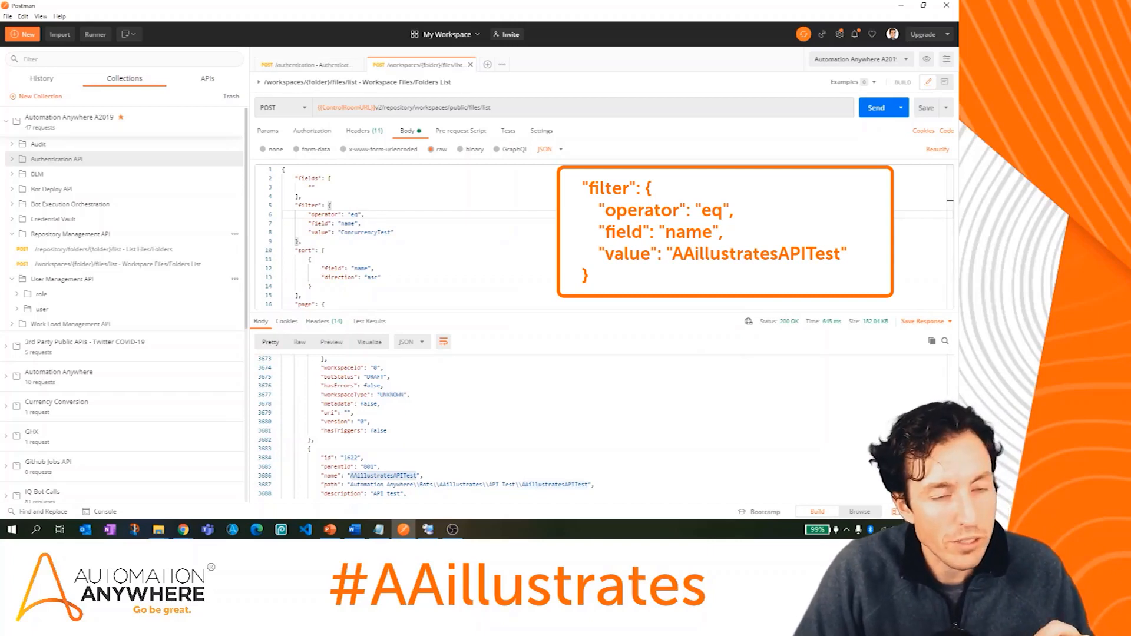
pyautogui.click(477, 281)
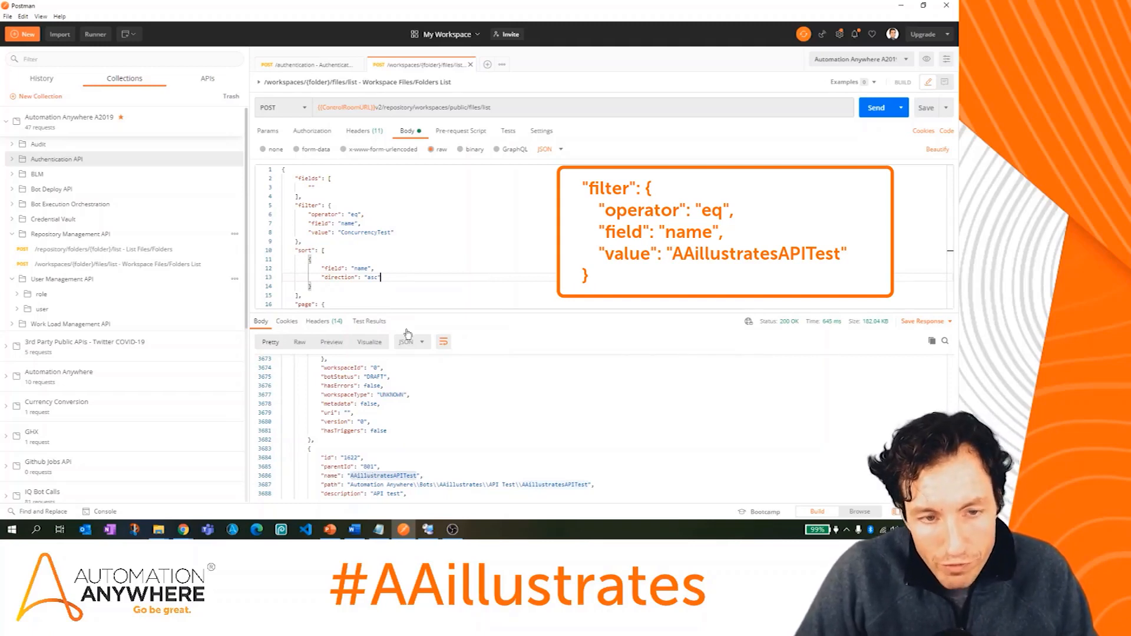
pyautogui.doubleClick(372, 232)
pyautogui.write('AAillustratesAPITest')
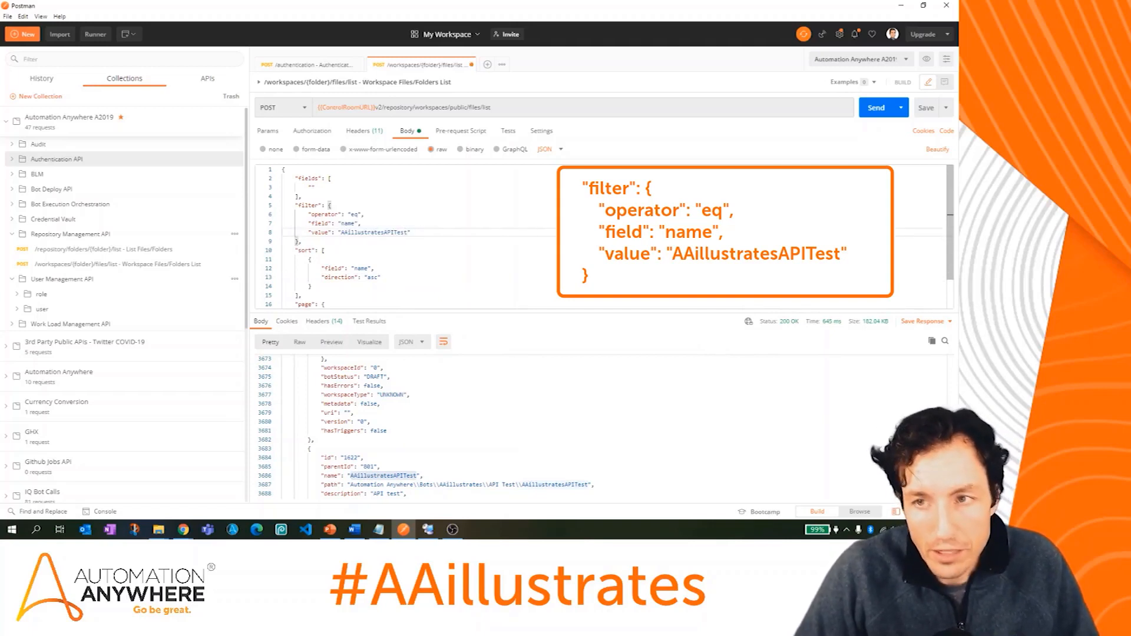
pyautogui.click(884, 108)
pyautogui.moveTo(693, 313); pyautogui.dragTo(683, 216)
pyautogui.scroll(-5, 685, 305)
pyautogui.scroll(5, 685, 305)
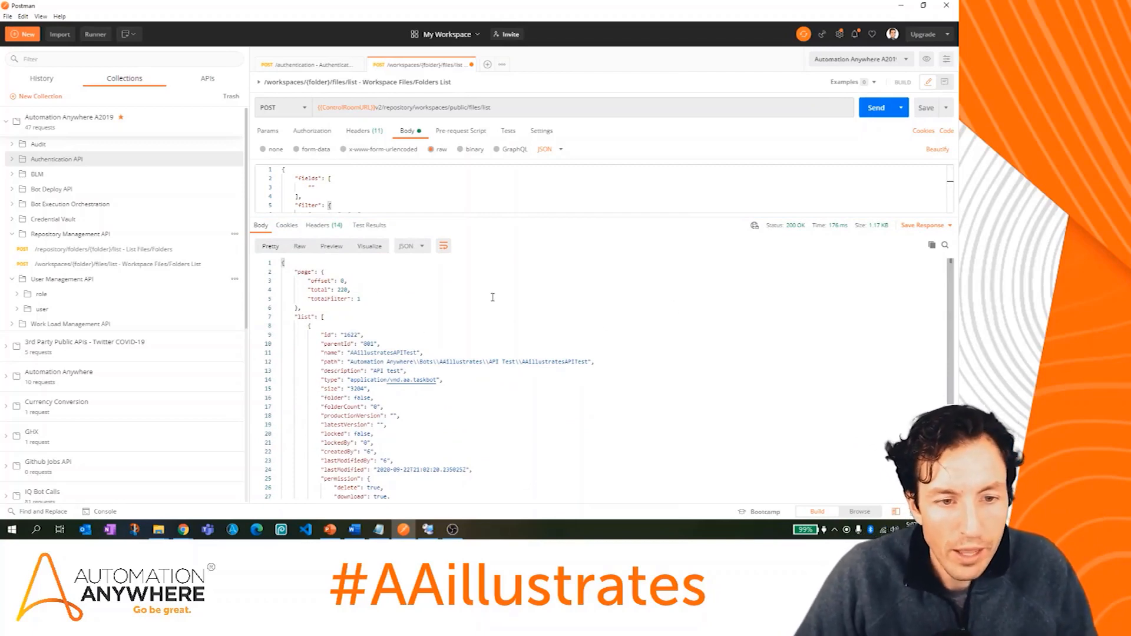
# Step: Copy the AAillustratesAPITest bot's id 1622 from the response into the Notepad notes
pyautogui.scroll(-3, 492, 297)
pyautogui.scroll(3, 492, 297)
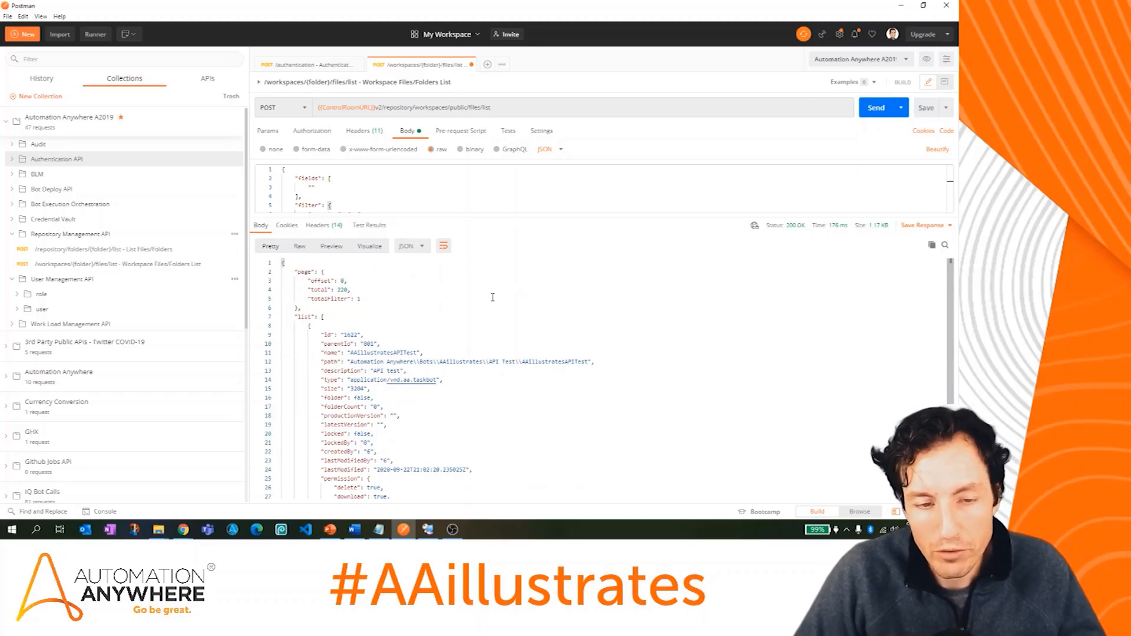
pyautogui.scroll(-1, 493, 297)
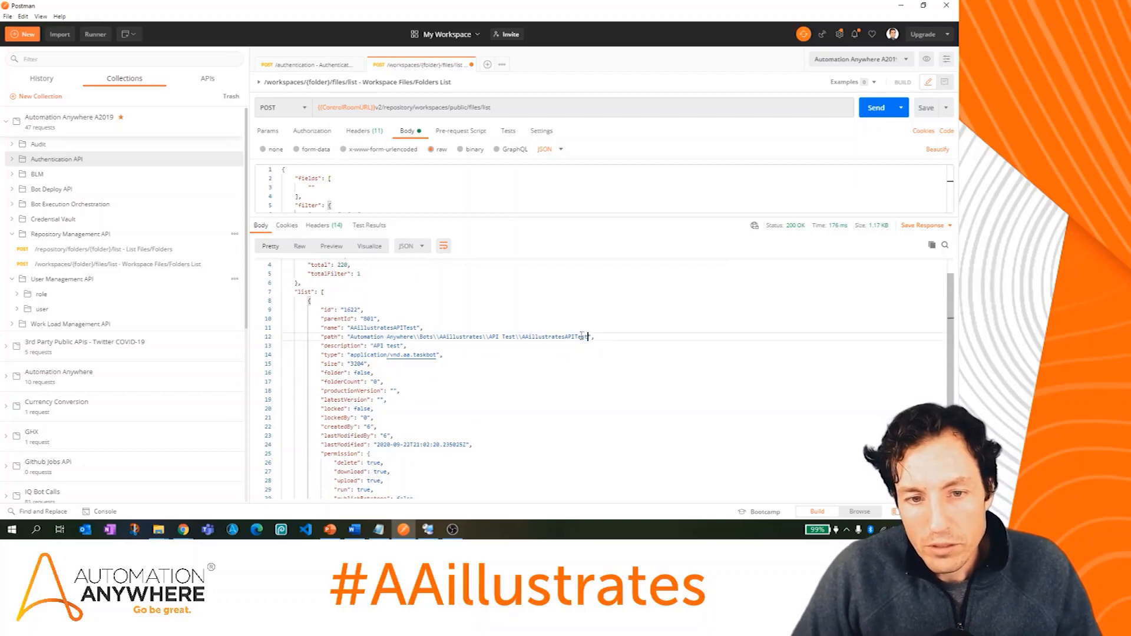
pyautogui.moveTo(588, 336); pyautogui.dragTo(361, 339)
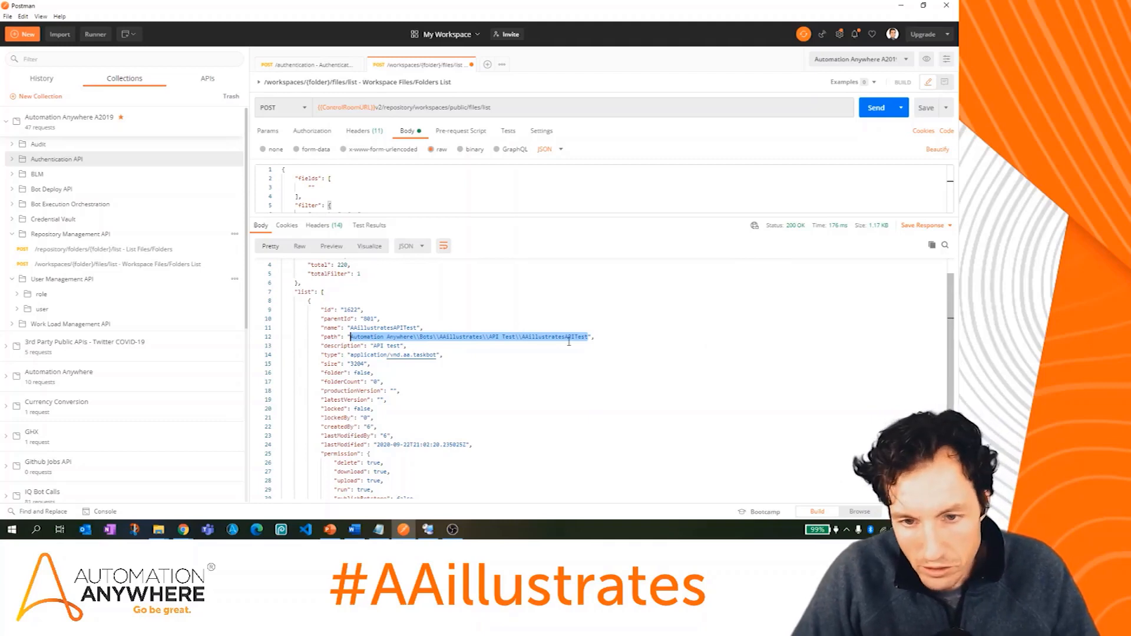
pyautogui.click(622, 340)
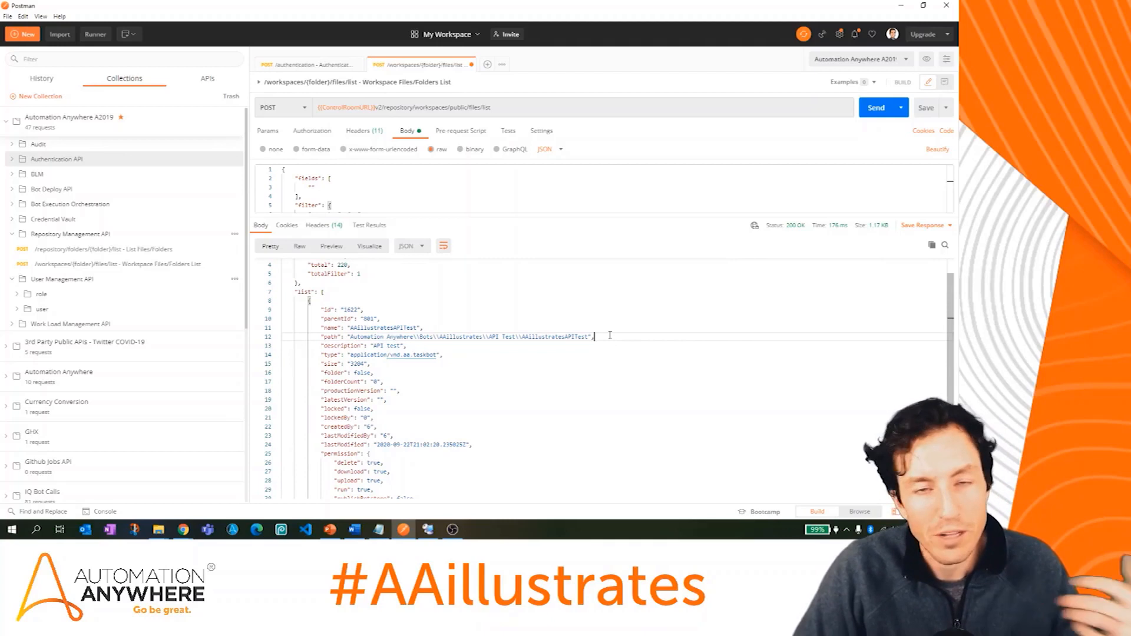
pyautogui.doubleClick(355, 309)
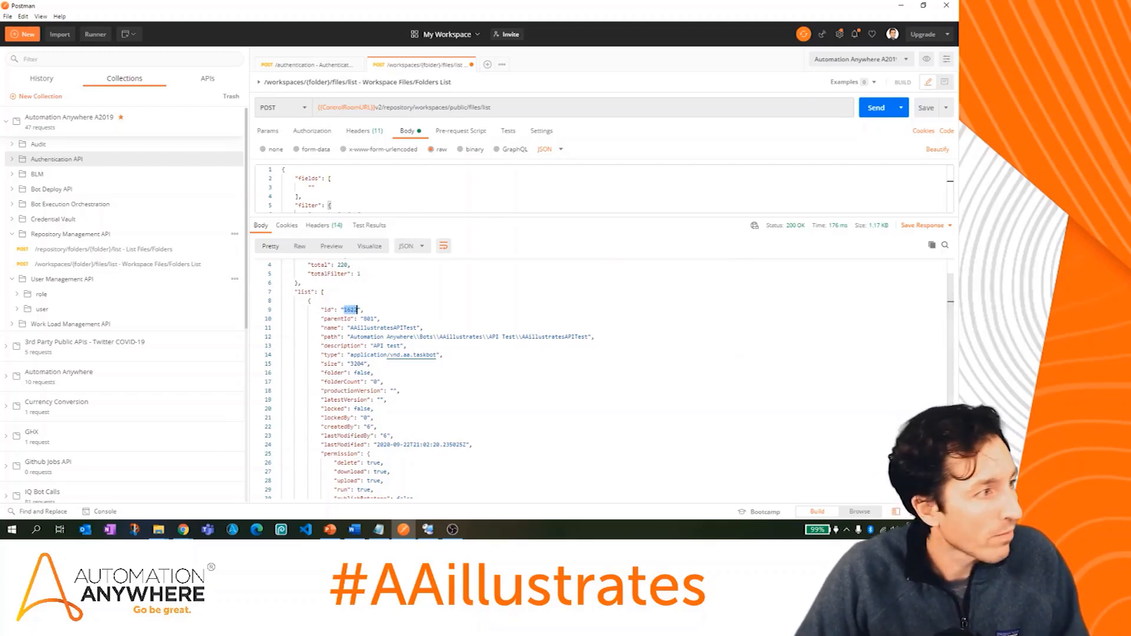
pyautogui.click(379, 529)
pyautogui.press('Return')
pyautogui.press('Return')
pyautogui.write('1622')
pyautogui.moveTo(449, 92); pyautogui.dragTo(0, 94)
# Step: Collapse Repository Management API and expand the User Management API user folder
pyautogui.scroll(1, 665, 346)
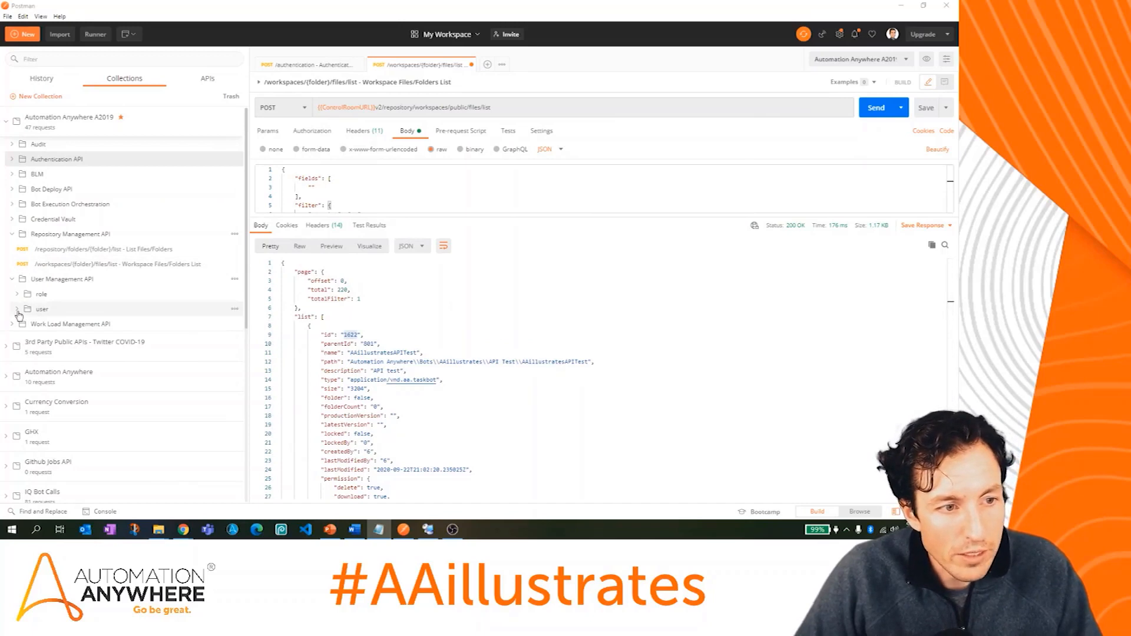
pyautogui.click(11, 236)
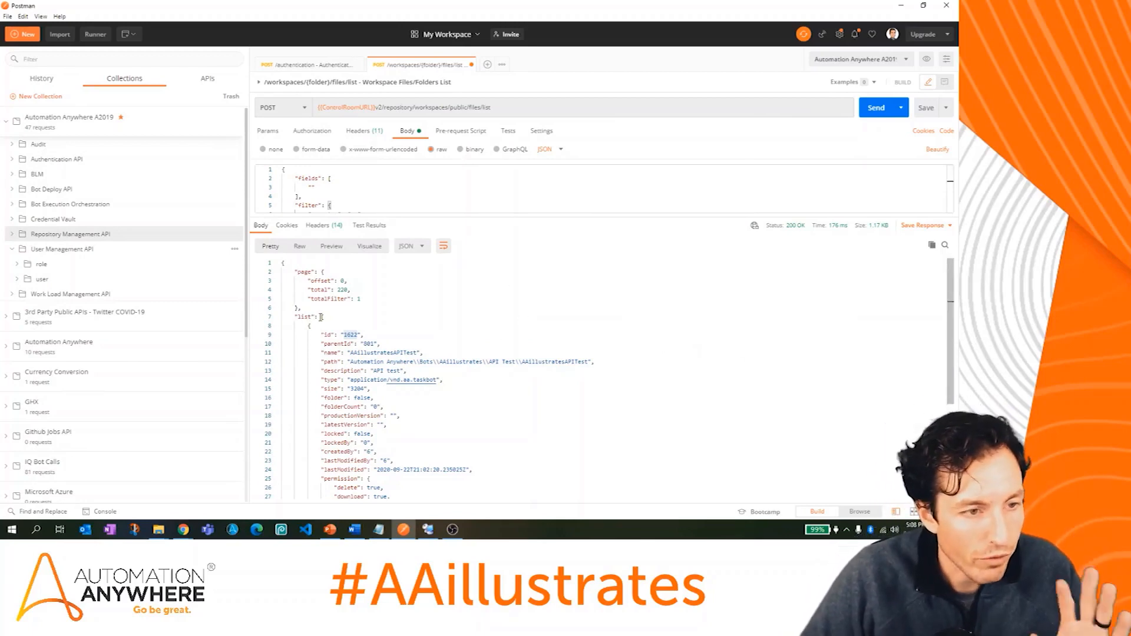
pyautogui.click(20, 279)
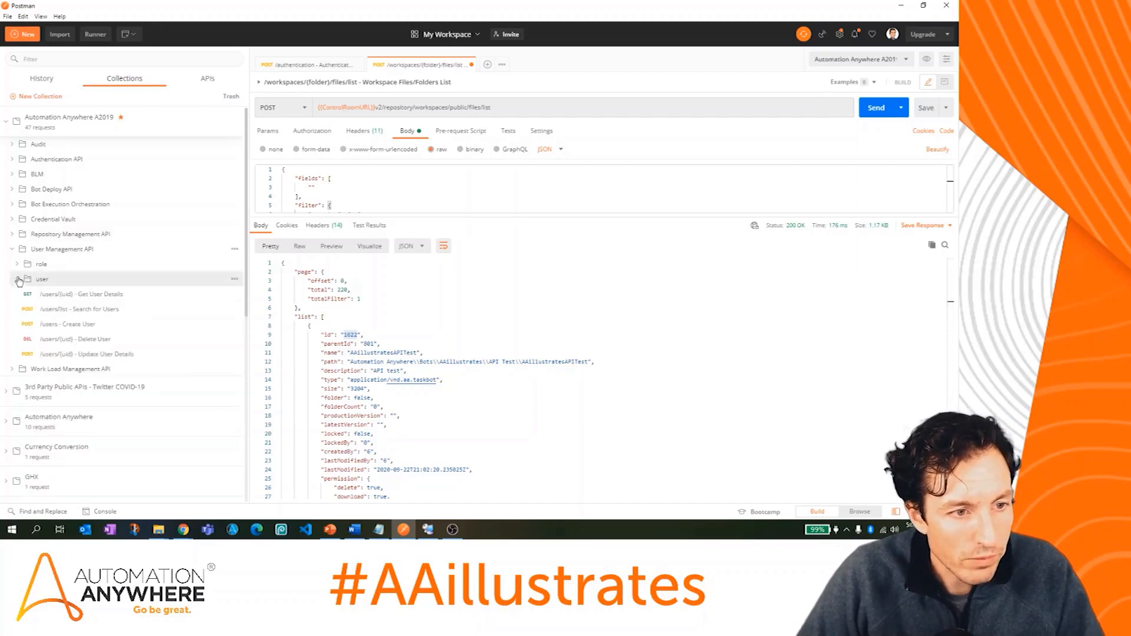
# Step: Open the Search for Users request and review its headers and full JSON body
pyautogui.click(66, 313)
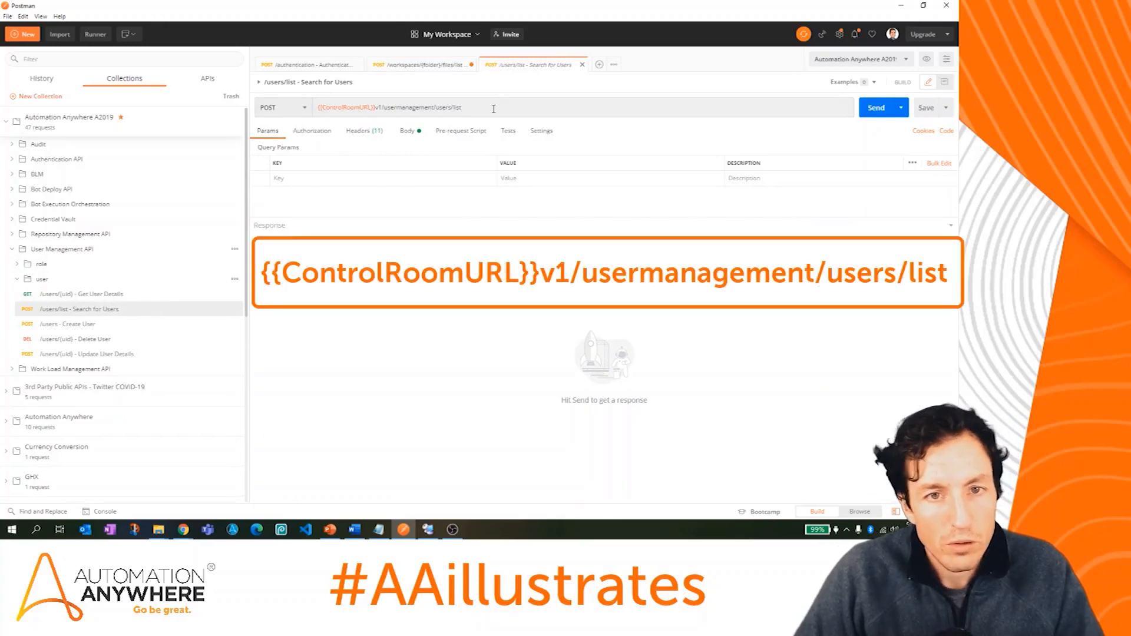
pyautogui.click(371, 133)
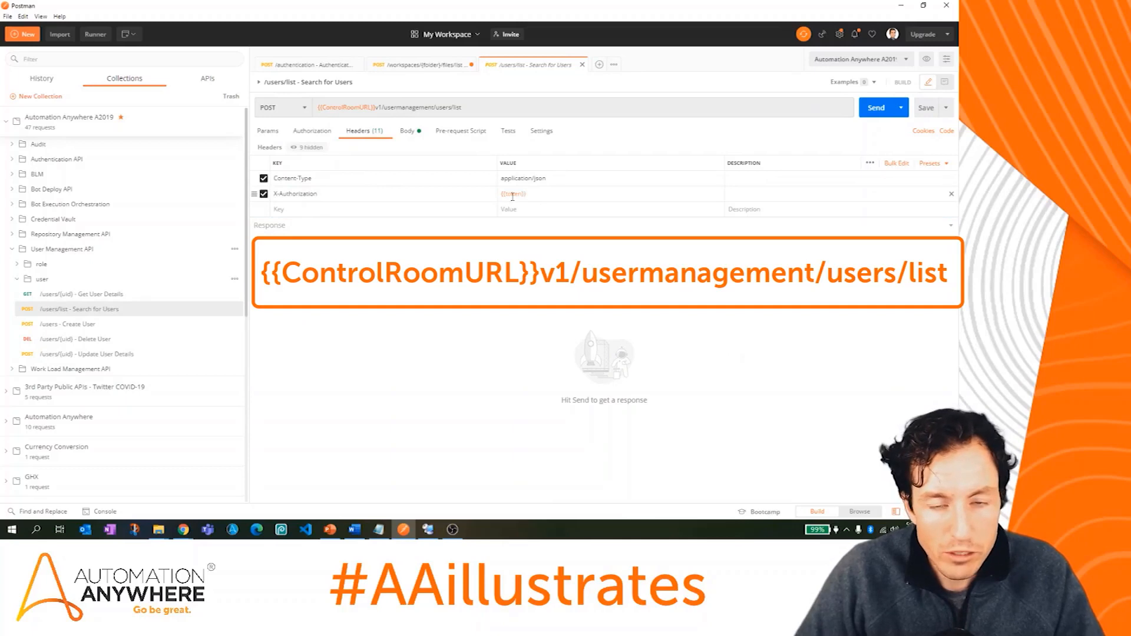
pyautogui.click(409, 131)
pyautogui.moveTo(424, 217); pyautogui.dragTo(455, 388)
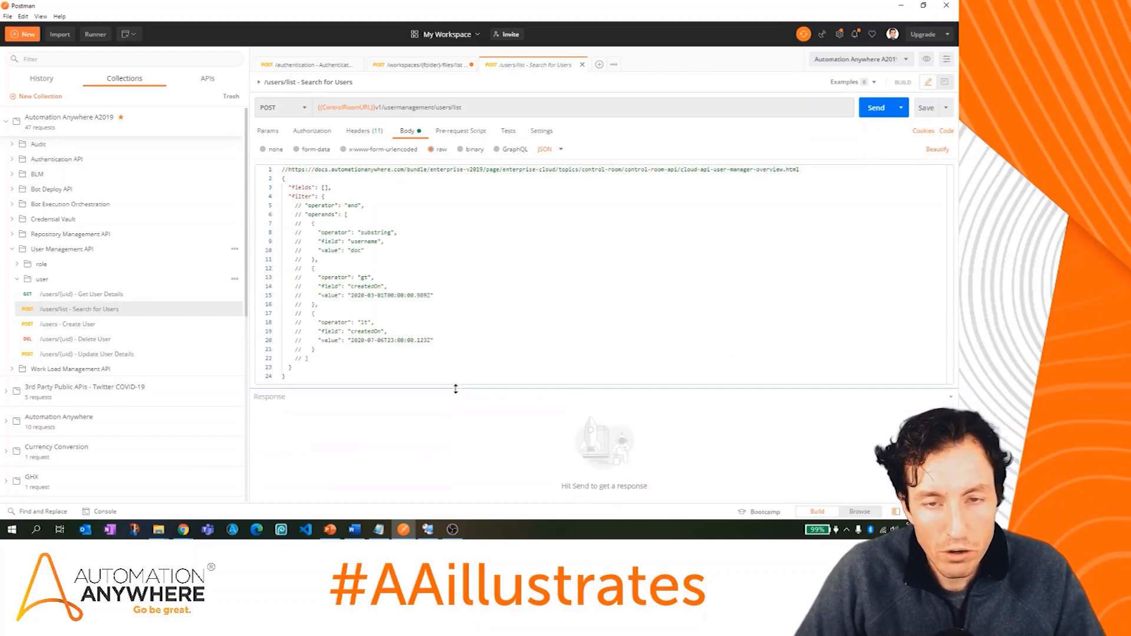
# Step: Send the user search, review the 200 OK user list, and return to the files/list request
pyautogui.click(883, 117)
pyautogui.moveTo(517, 388); pyautogui.dragTo(520, 218)
pyautogui.scroll(-3, 650, 365)
pyautogui.scroll(-15, 651, 365)
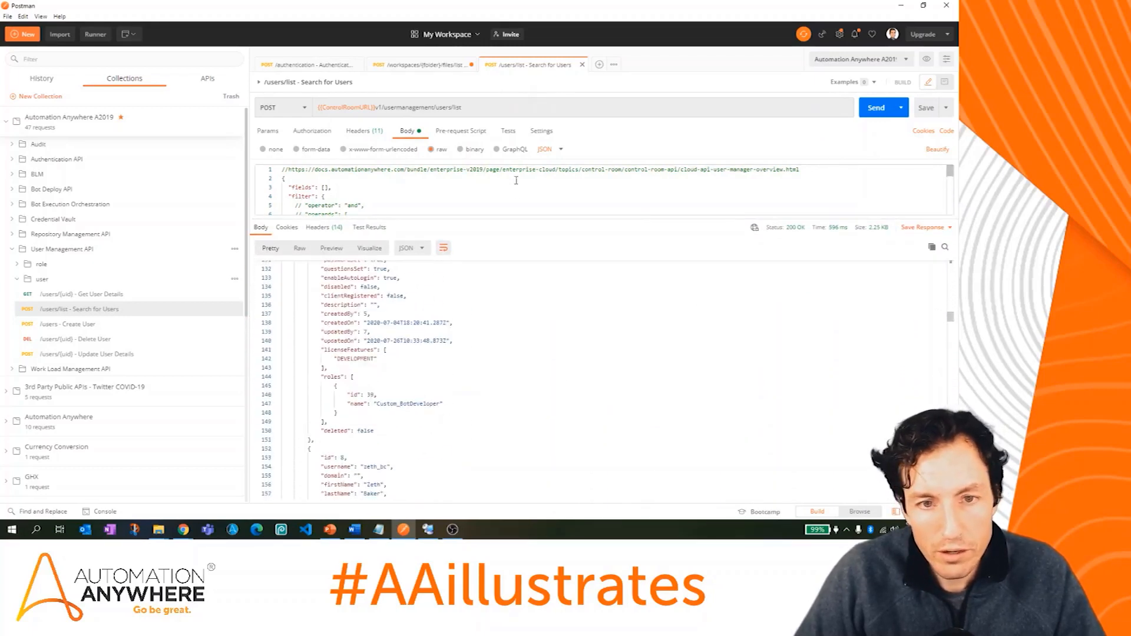
pyautogui.moveTo(516, 217); pyautogui.dragTo(505, 421)
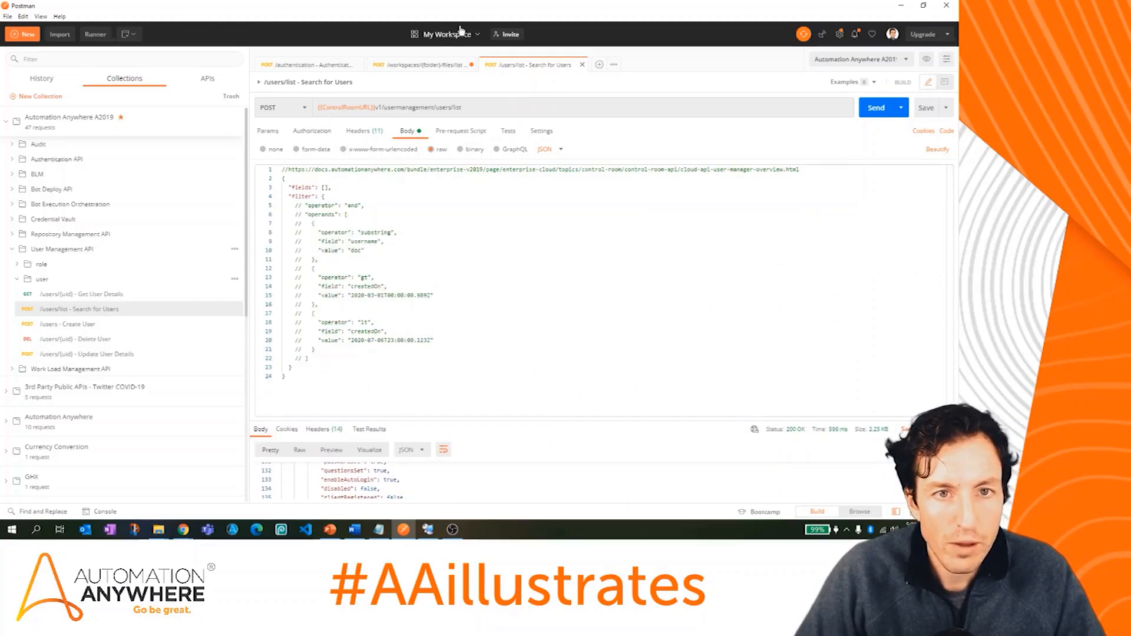
pyautogui.click(436, 66)
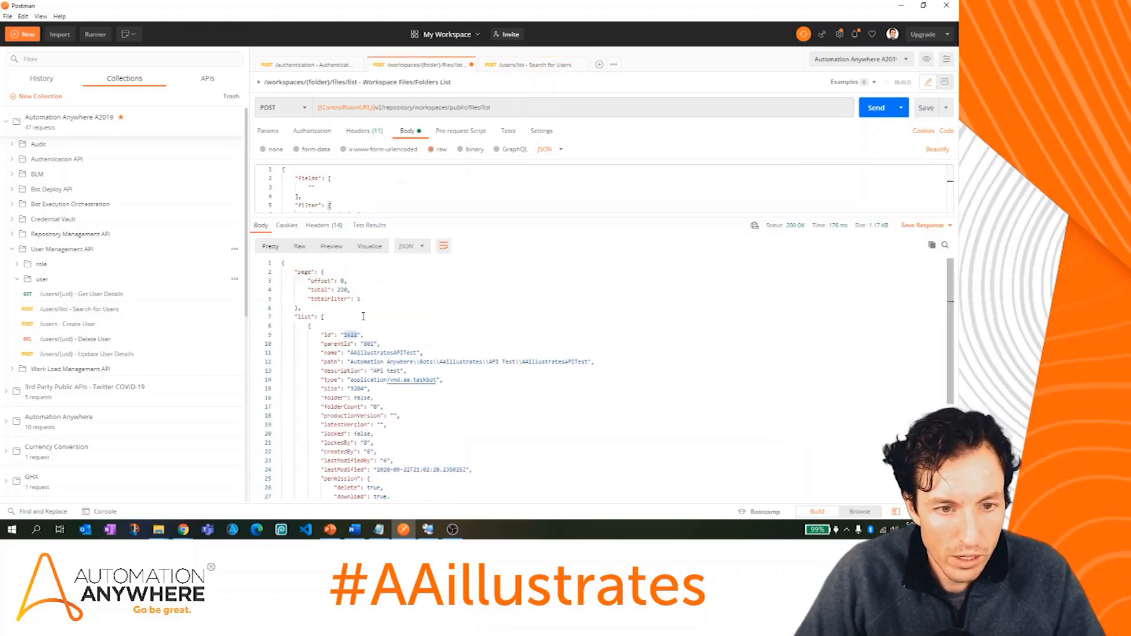
# Step: Copy the three filter lines from the files/list body into the Search for Users filter, fixing indentation
pyautogui.moveTo(367, 217); pyautogui.dragTo(367, 294)
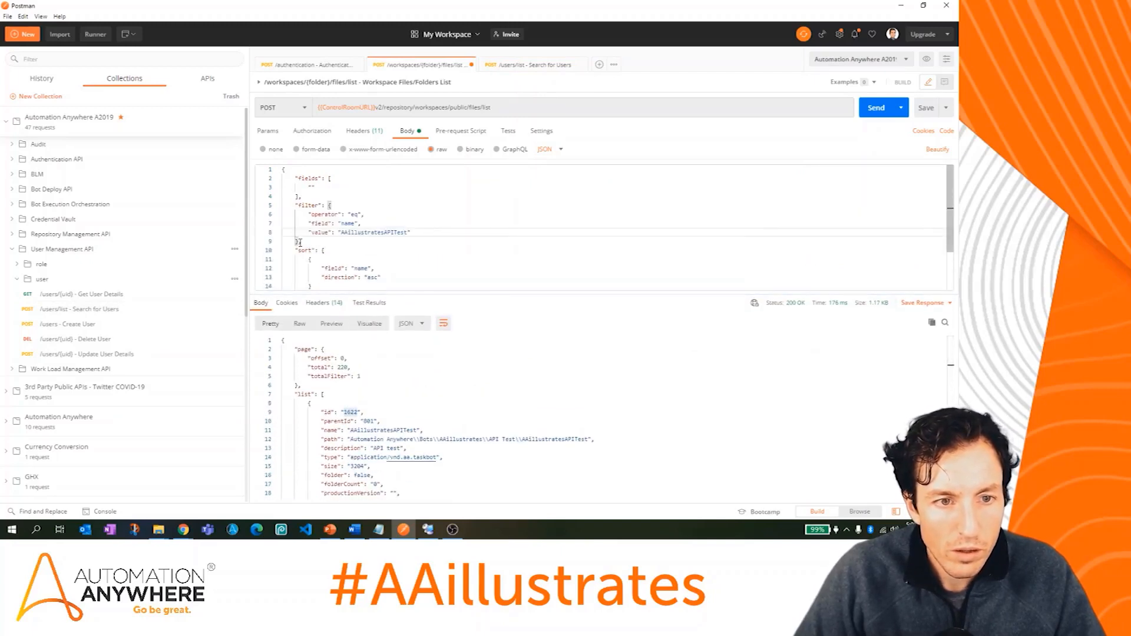
pyautogui.moveTo(420, 233); pyautogui.dragTo(281, 214)
pyautogui.hotkey('ctrl', 'c')
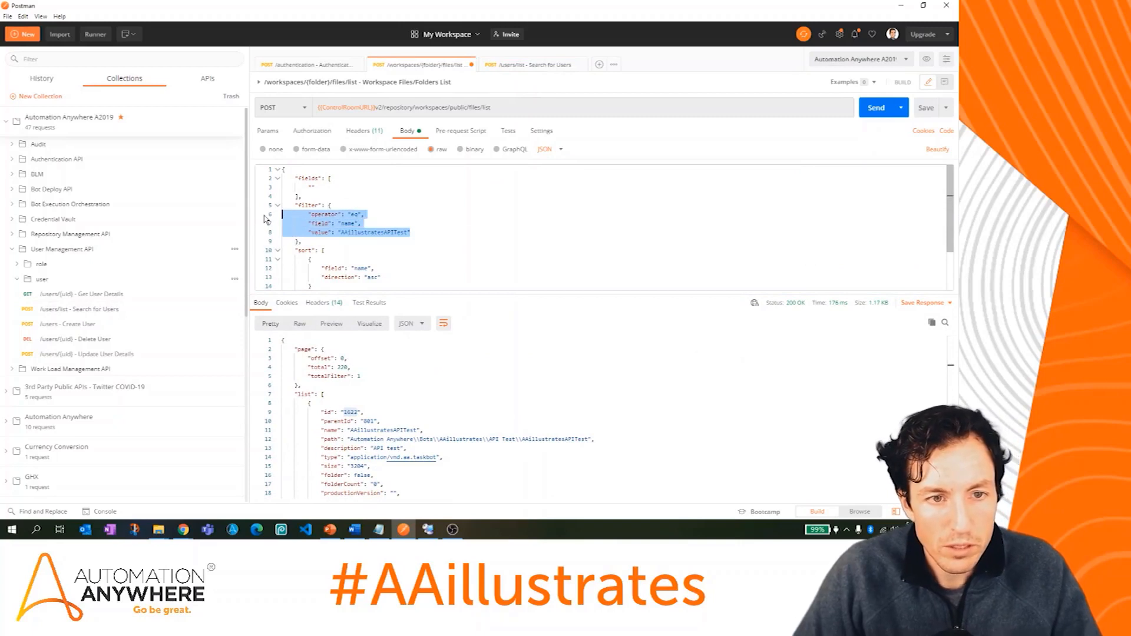
pyautogui.click(513, 65)
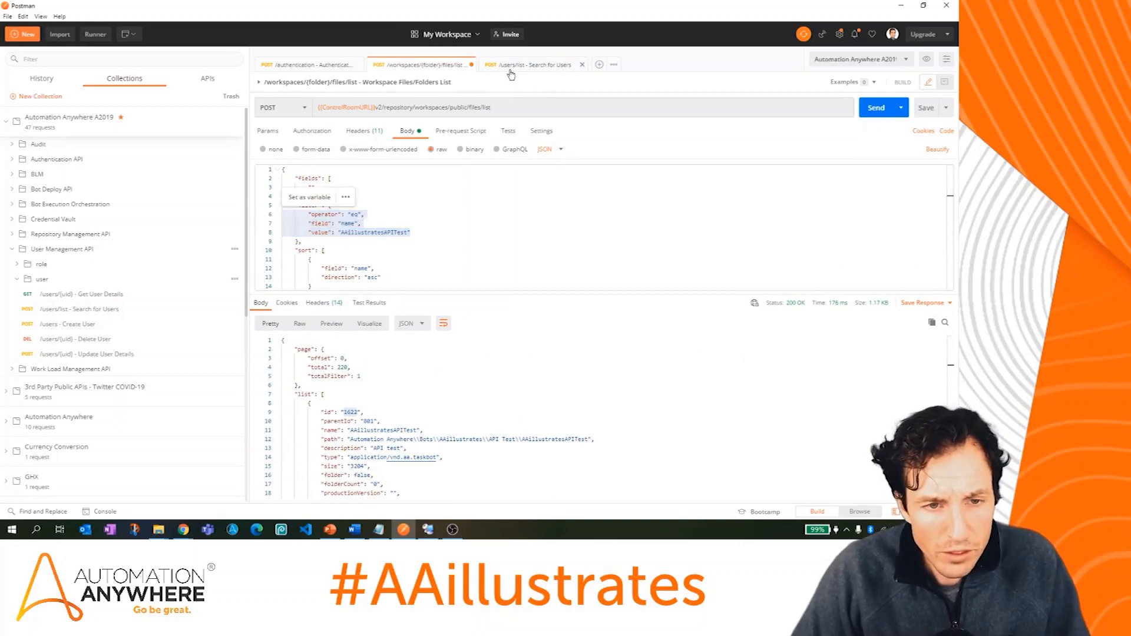
pyautogui.click(338, 197)
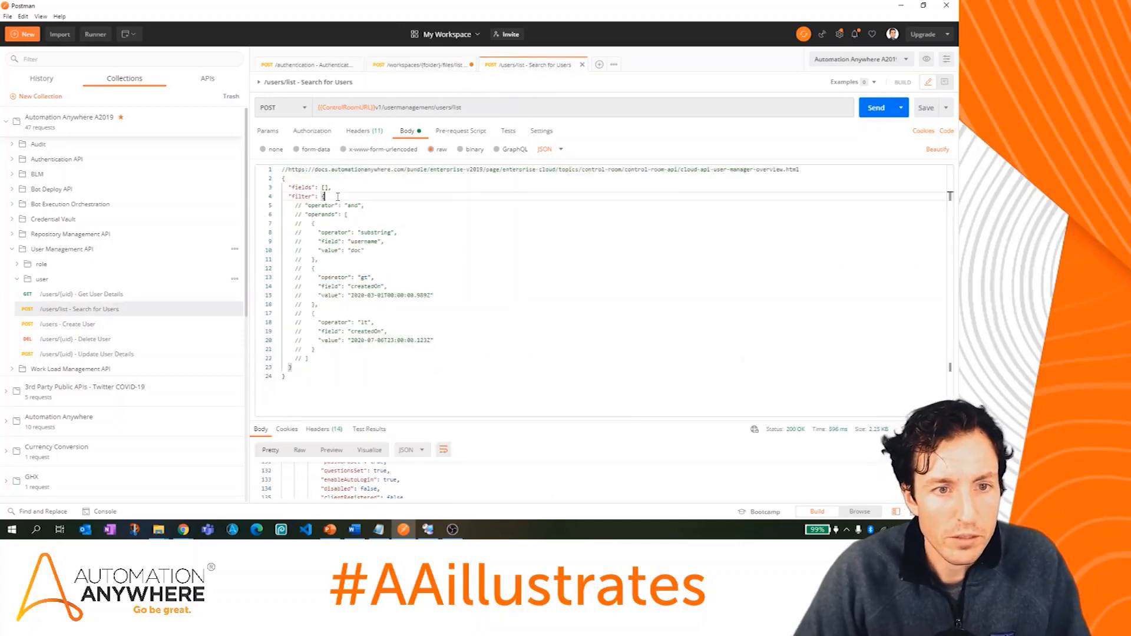
pyautogui.press('Return')
pyautogui.press('Return')
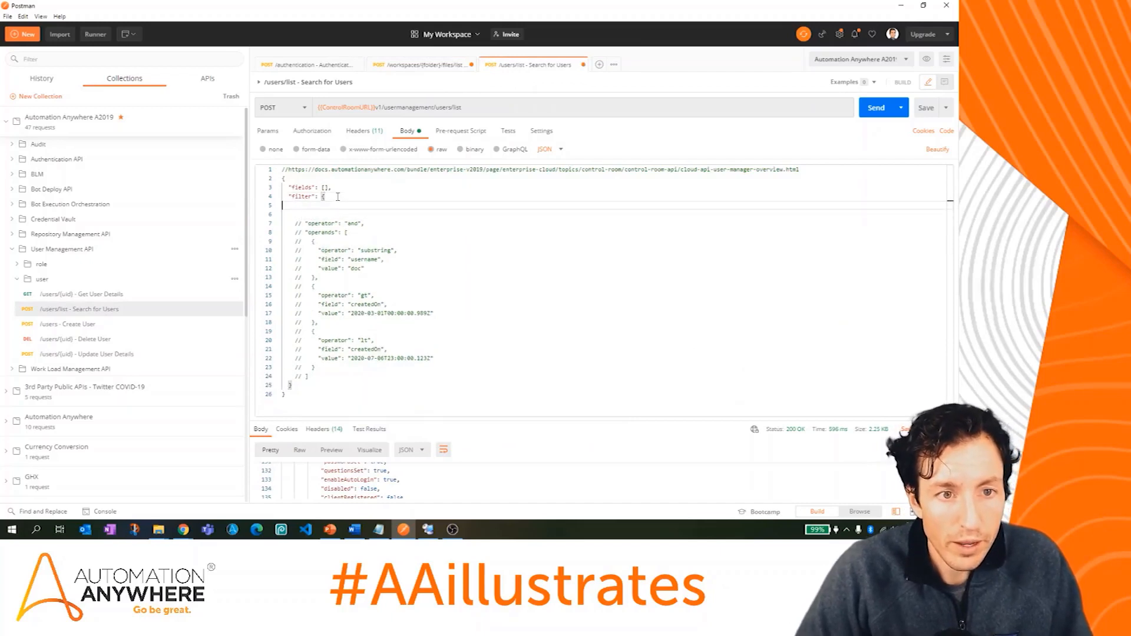
pyautogui.hotkey('ctrl', 'v')
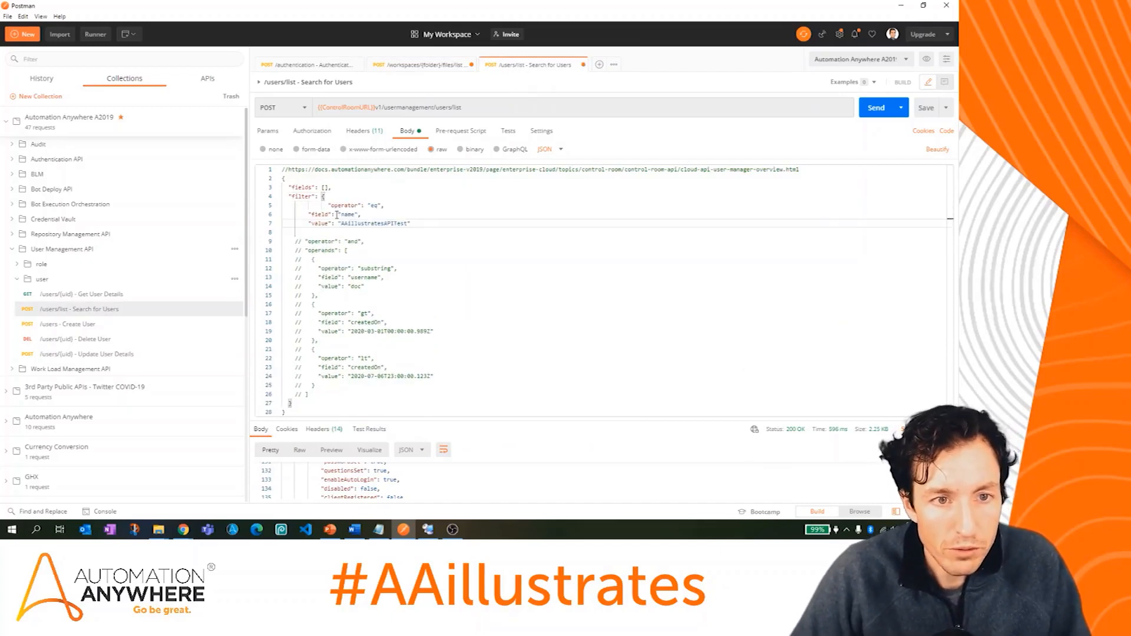
pyautogui.click(324, 206)
pyautogui.press('BackSpace')
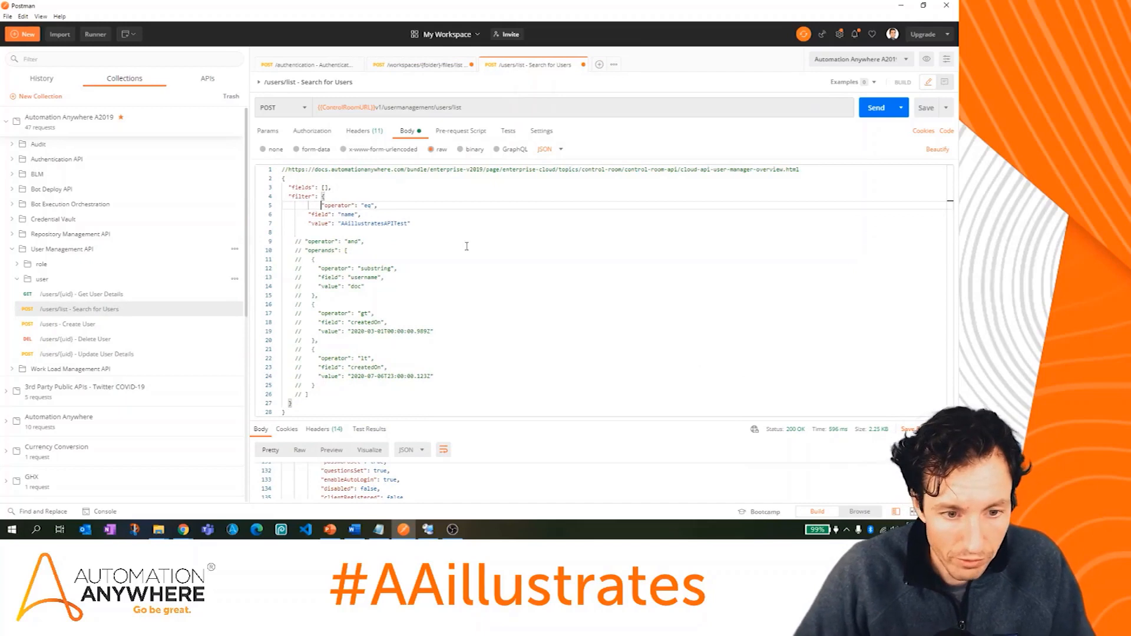
pyautogui.press('BackSpace')
pyautogui.press('BackSpace')
# Step: Change the filter field to username and its value to the target user's username
pyautogui.moveTo(545, 422); pyautogui.dragTo(564, 288)
pyautogui.scroll(3, 547, 407)
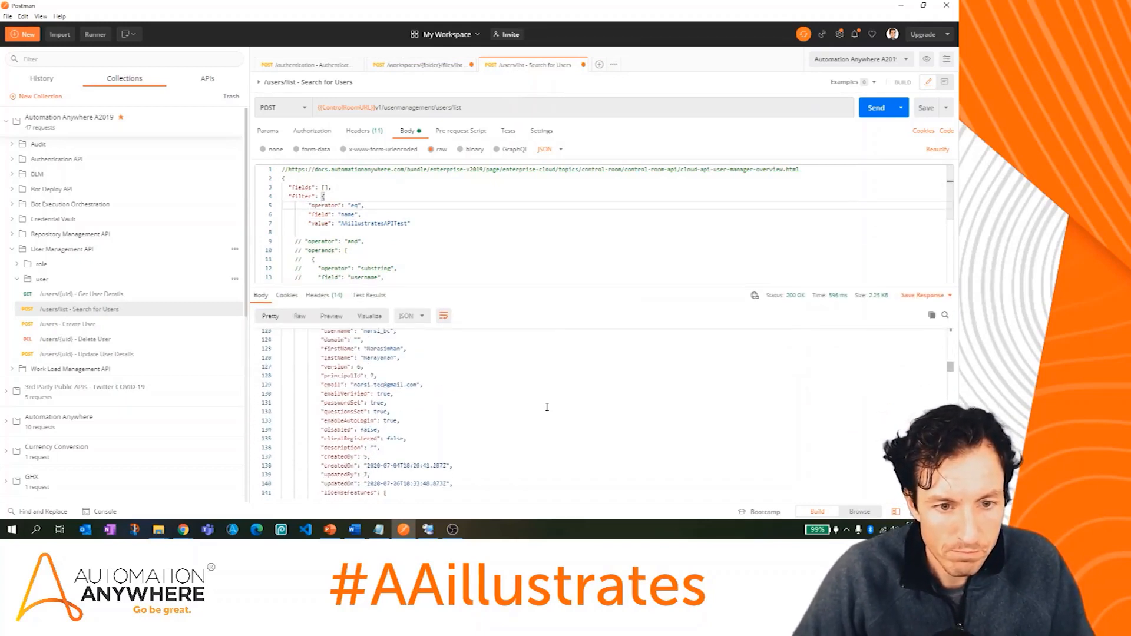
pyautogui.doubleClick(334, 380)
pyautogui.hotkey('ctrl', 'c')
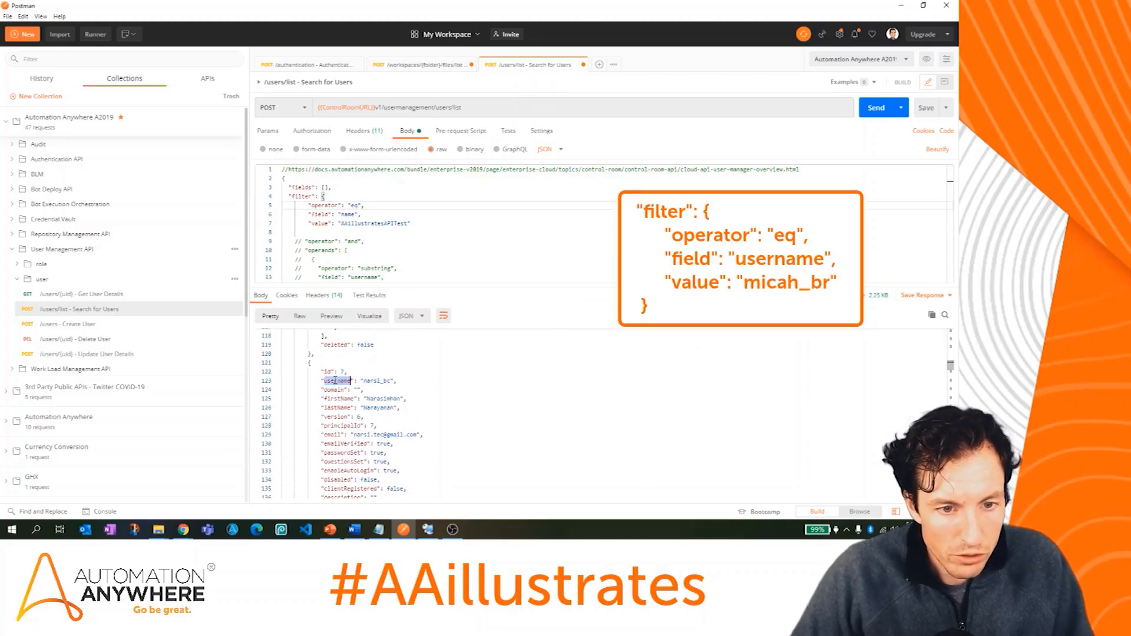
pyautogui.doubleClick(348, 214)
pyautogui.hotkey('ctrl', 'v')
pyautogui.doubleClick(374, 225)
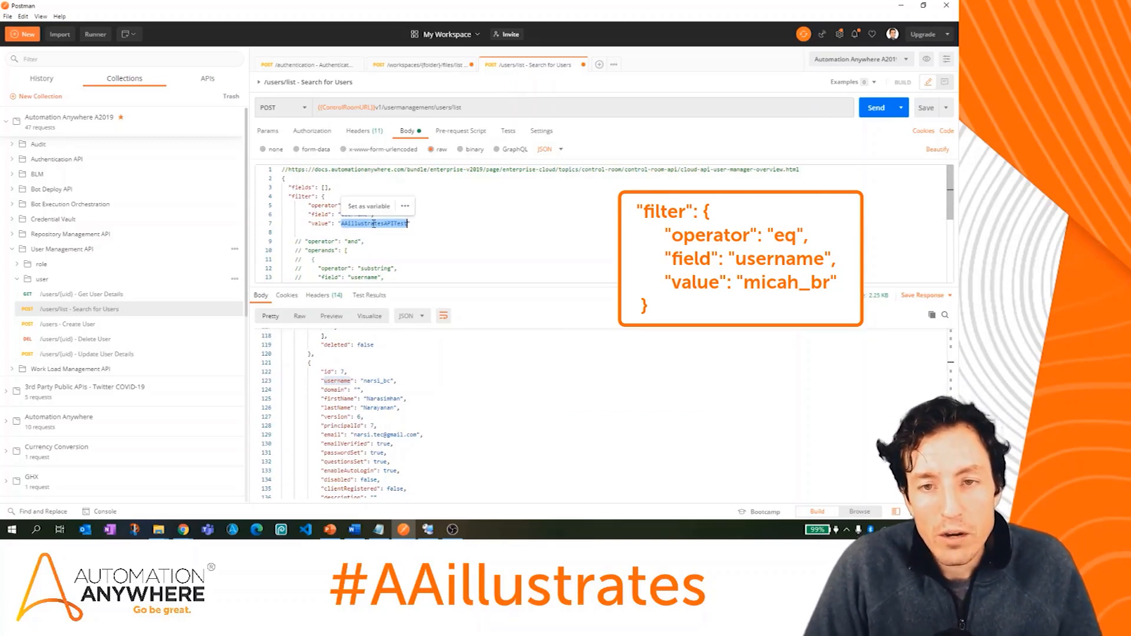
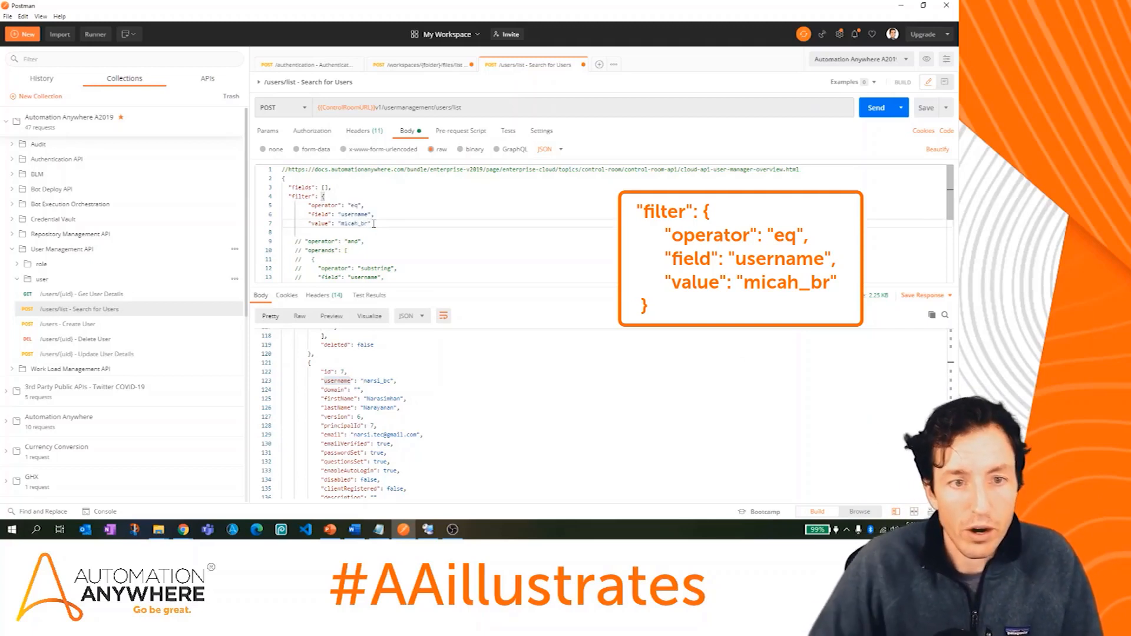
# Step: Send the filtered user search and copy the single returned user's id 18
pyautogui.click(878, 108)
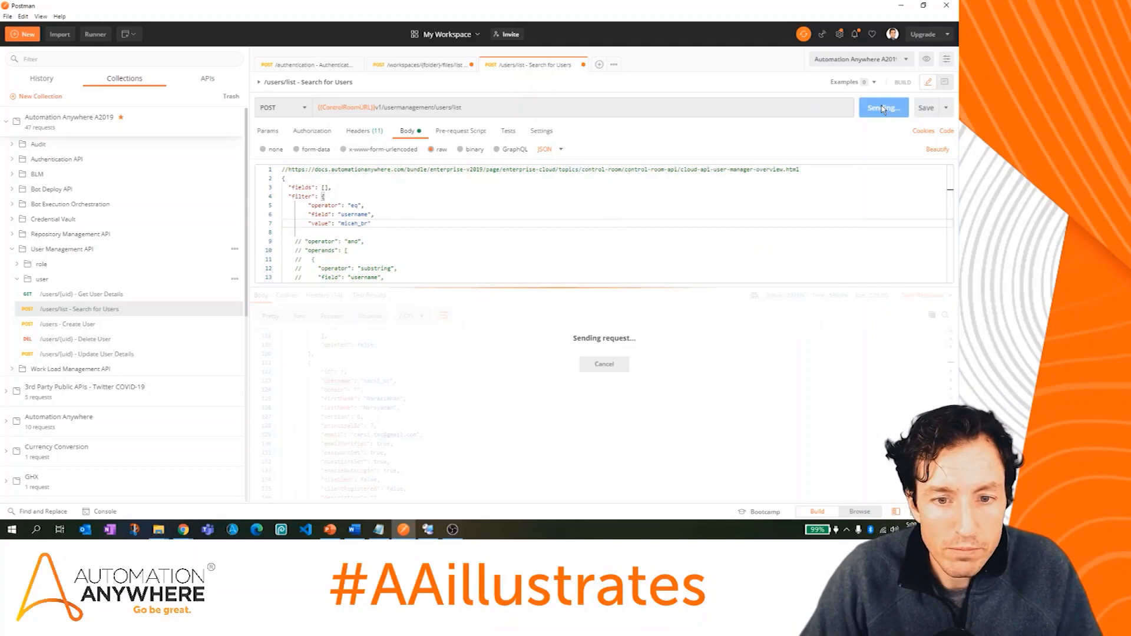
pyautogui.moveTo(612, 287); pyautogui.dragTo(611, 212)
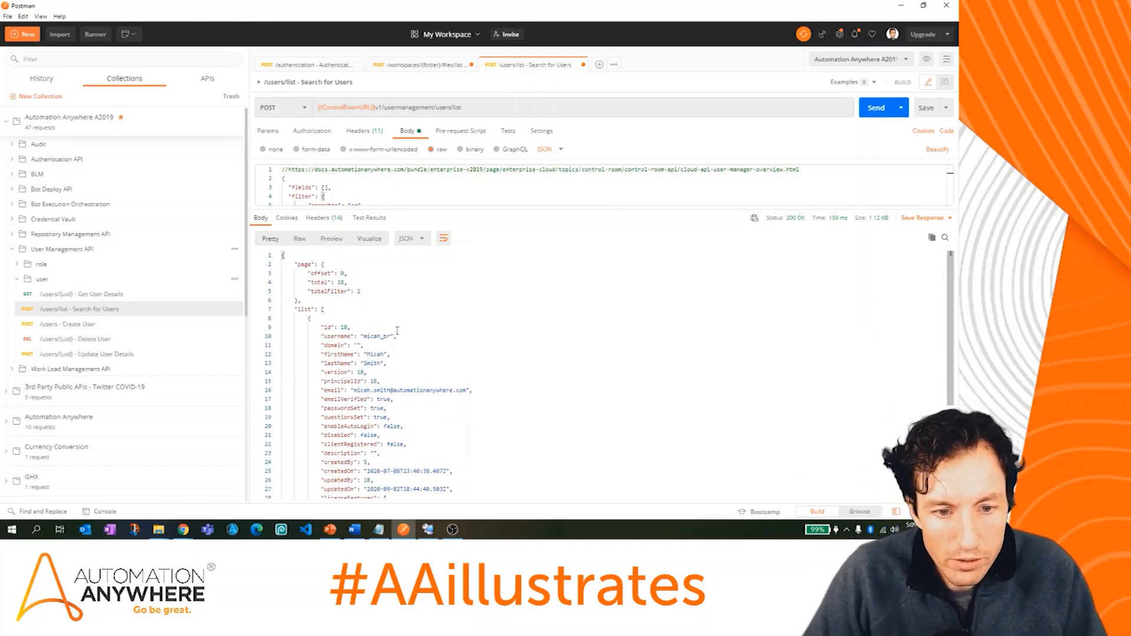
pyautogui.scroll(-1, 397, 331)
pyautogui.scroll(-4, 354, 400)
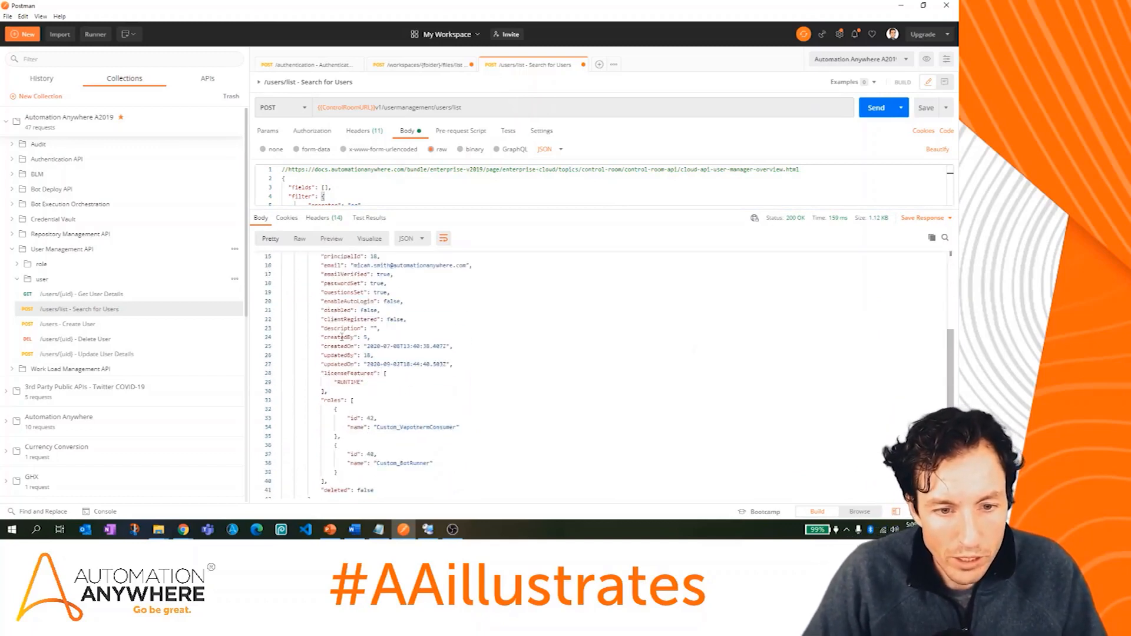
pyautogui.scroll(4, 335, 381)
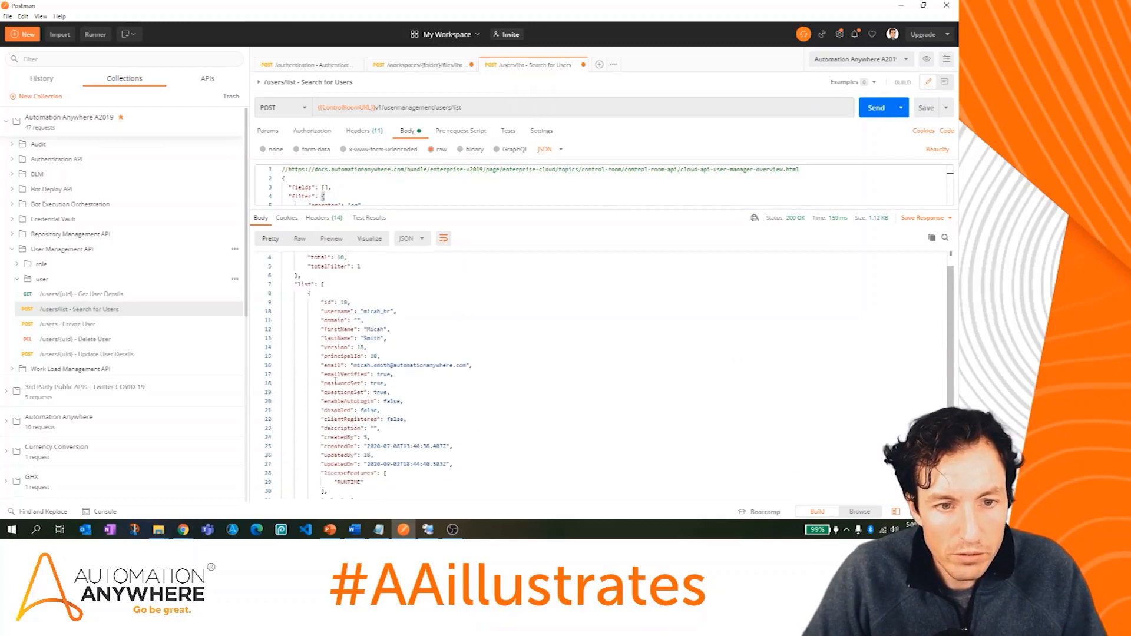
pyautogui.scroll(1, 363, 314)
pyautogui.doubleClick(345, 327)
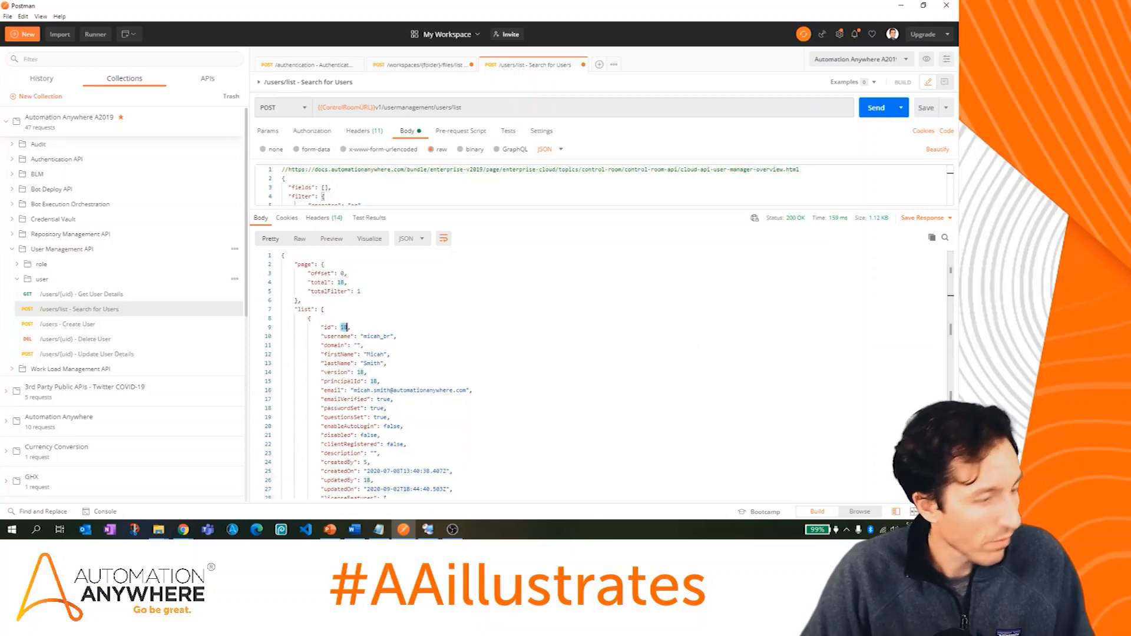
pyautogui.hotkey('alt', 'Tab')
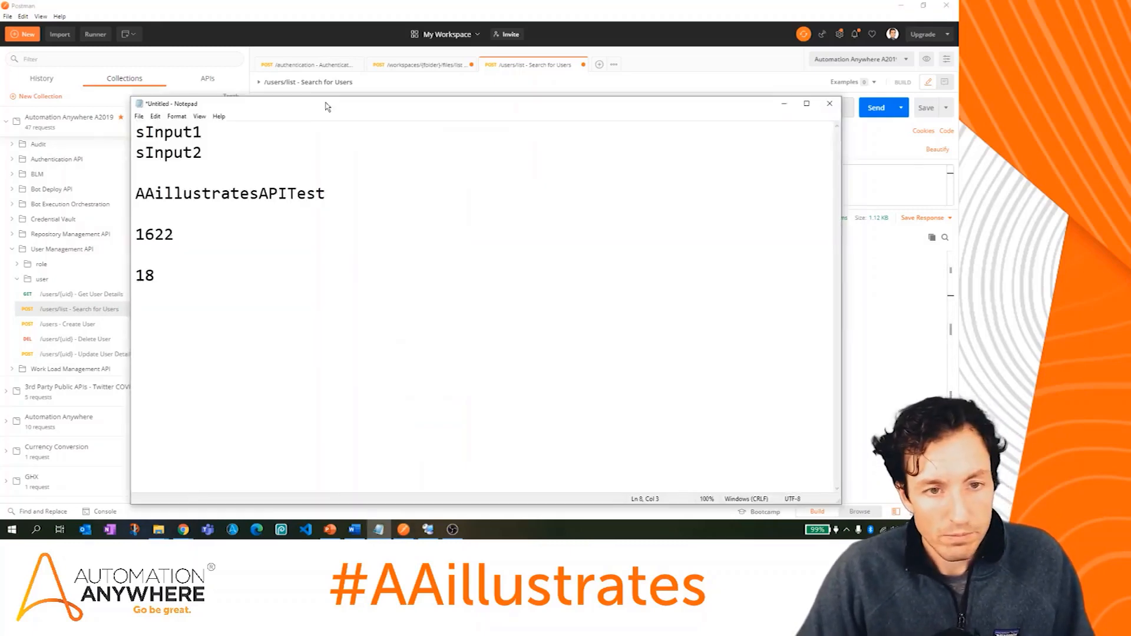
# Step: Add 'Bot ID' and 'User ID' labels above 1622 and 18 in Notepad, then move Notepad aside
pyautogui.click(275, 223)
pyautogui.press('Return')
pyautogui.write('Bot ID')
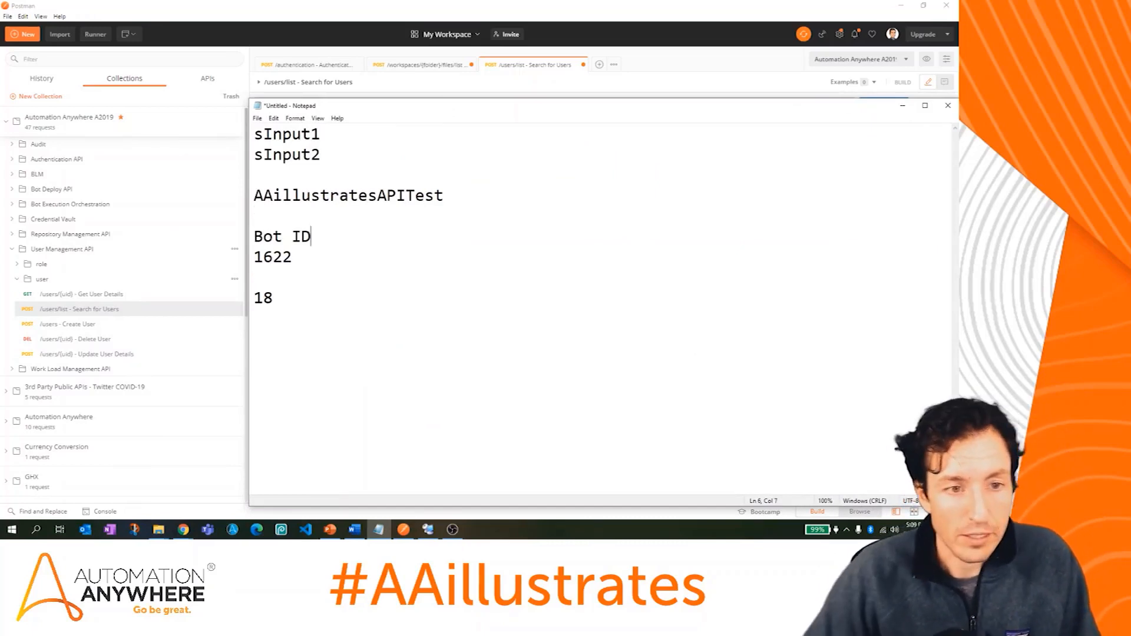
pyautogui.click(303, 273)
pyautogui.press('Return')
pyautogui.write('User ID')
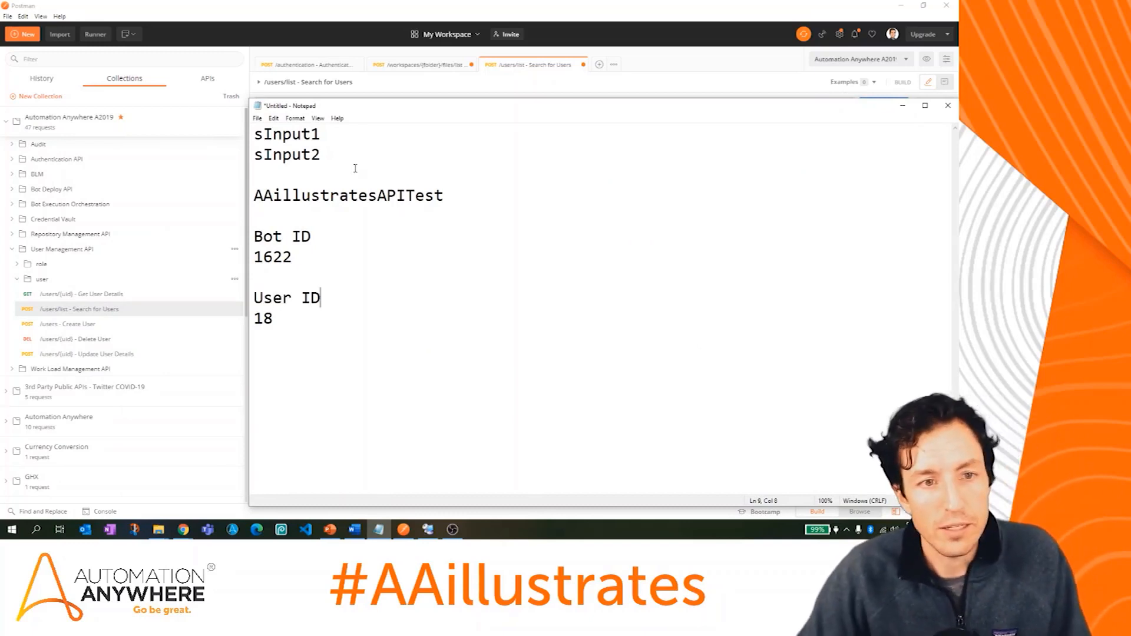
pyautogui.moveTo(692, 106); pyautogui.dragTo(0, 106)
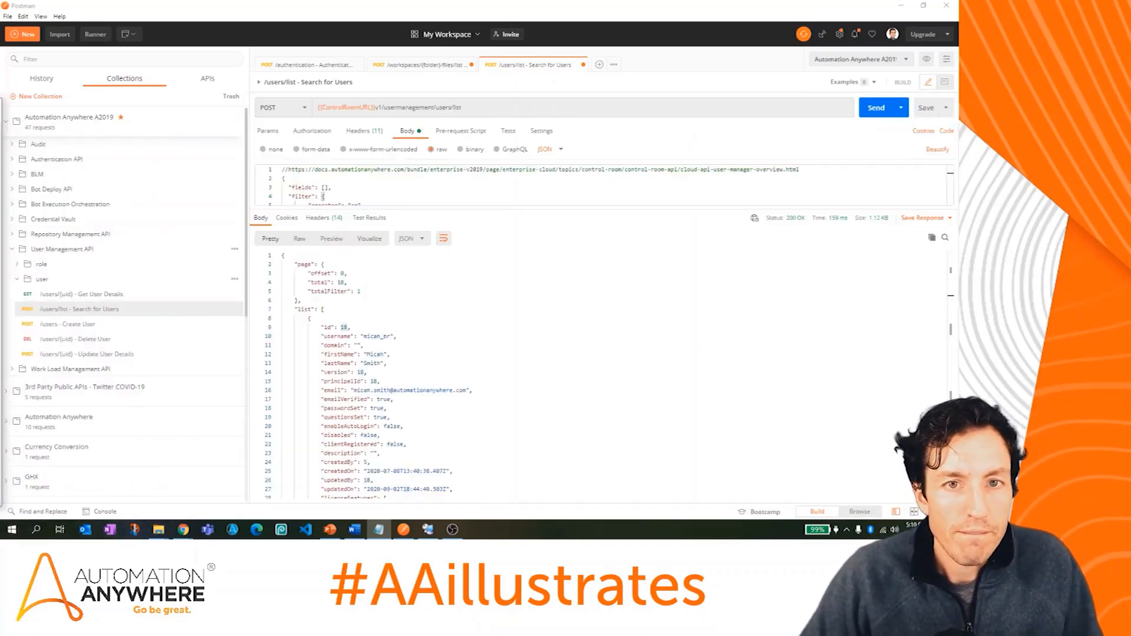
pyautogui.click(595, 329)
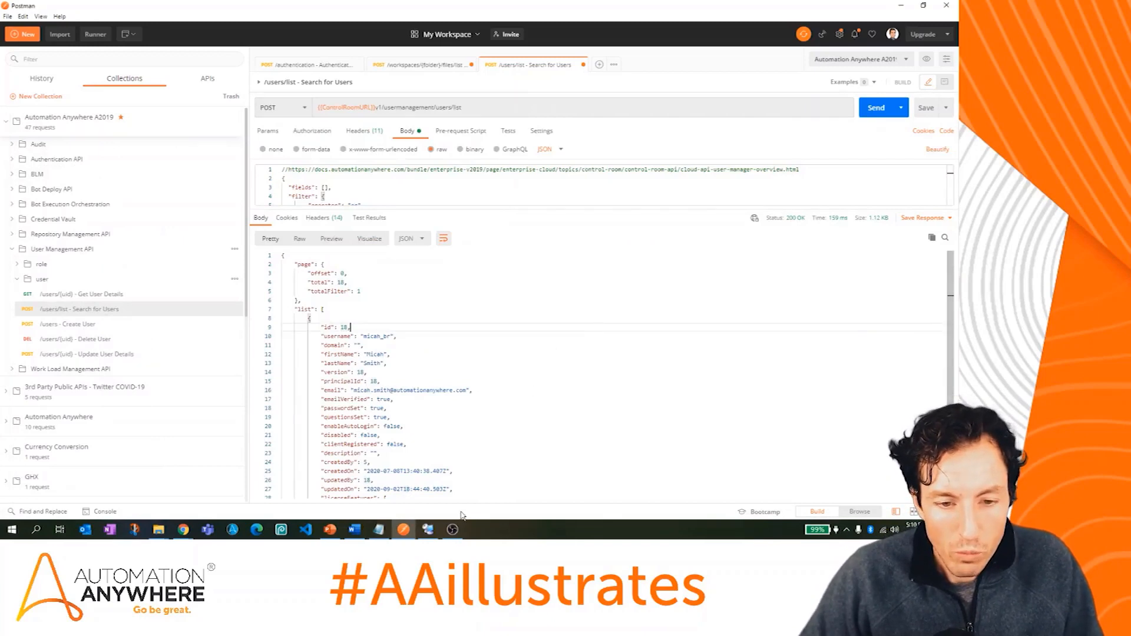
# Step: Connect every machine in the Clients group in Remote Desktop Connection Manager
pyautogui.click(429, 532)
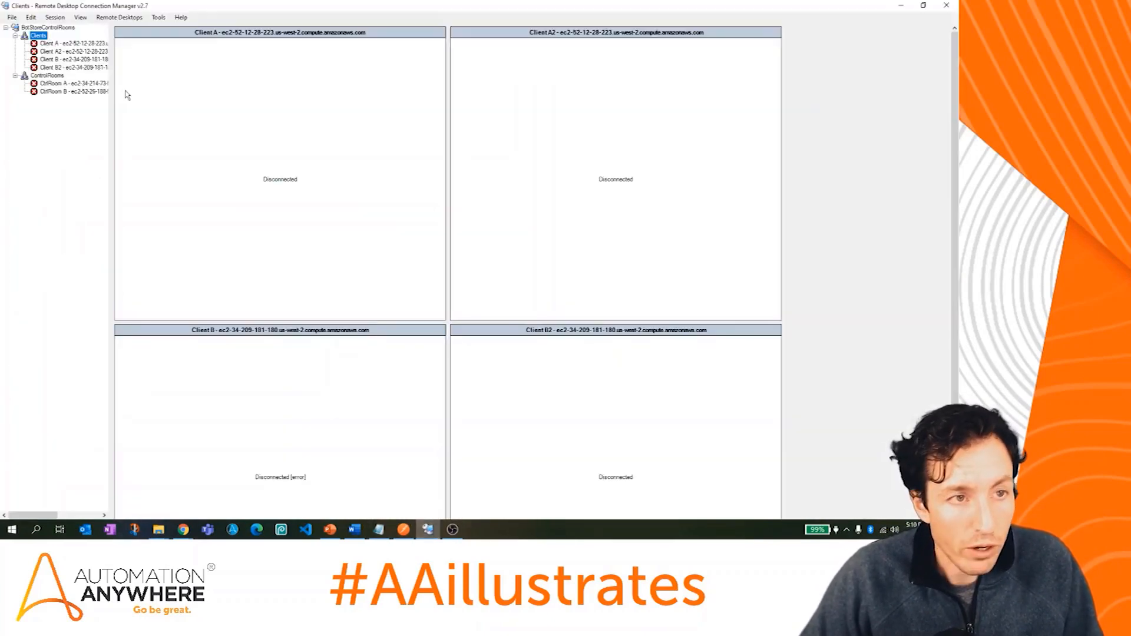
pyautogui.rightClick(39, 36)
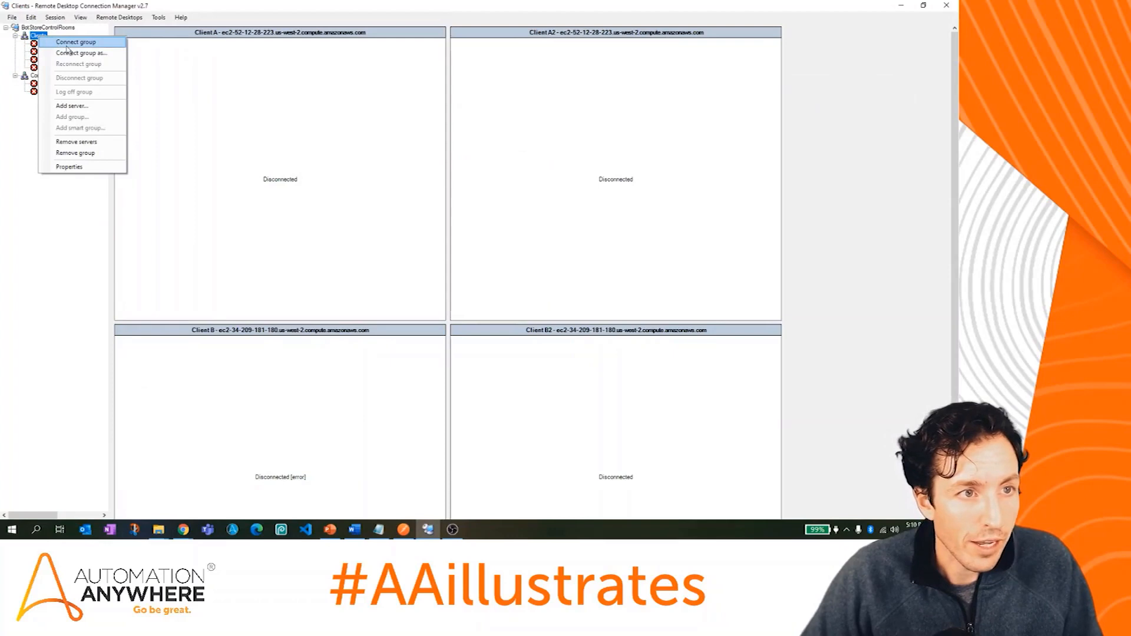
pyautogui.click(85, 45)
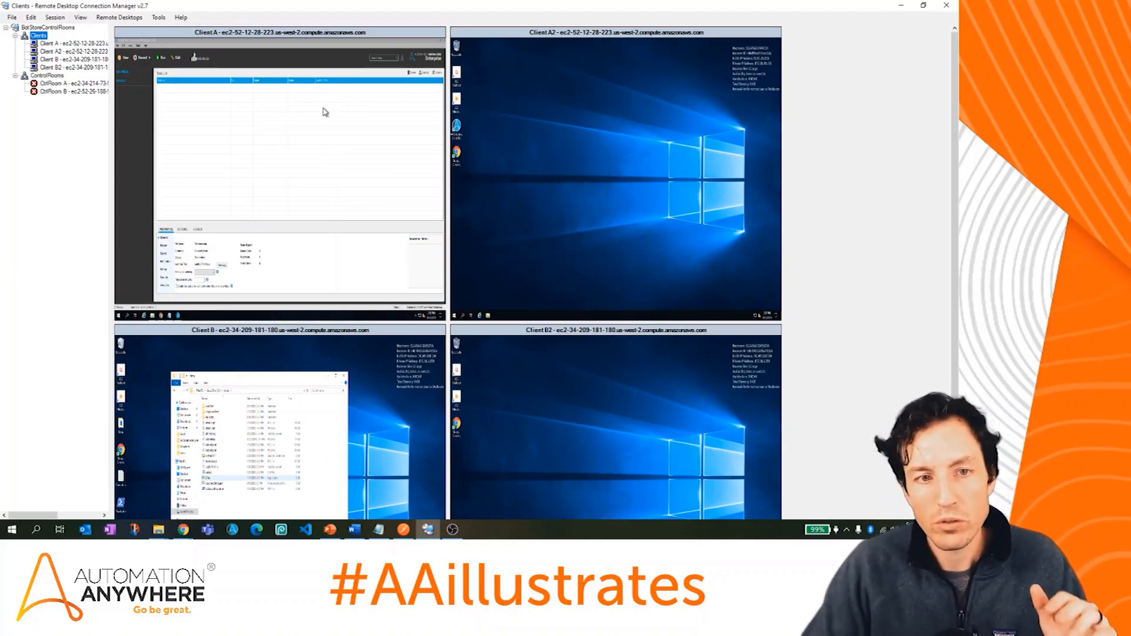
# Step: Minimize the bot agent window on Client A's remote desktop
pyautogui.click(347, 44)
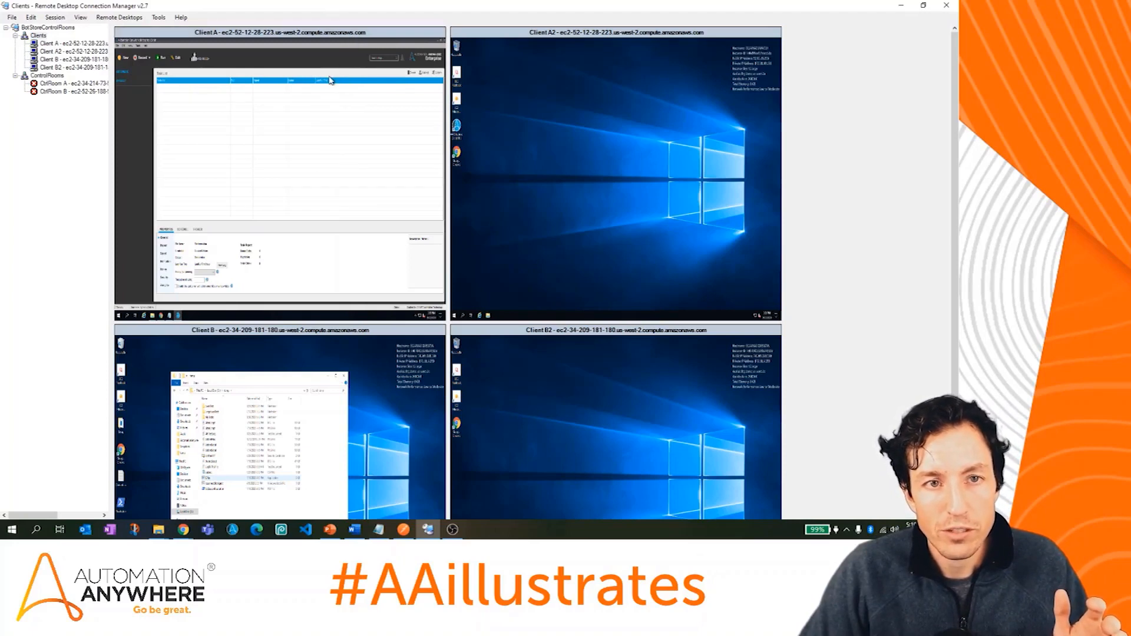
pyautogui.click(441, 42)
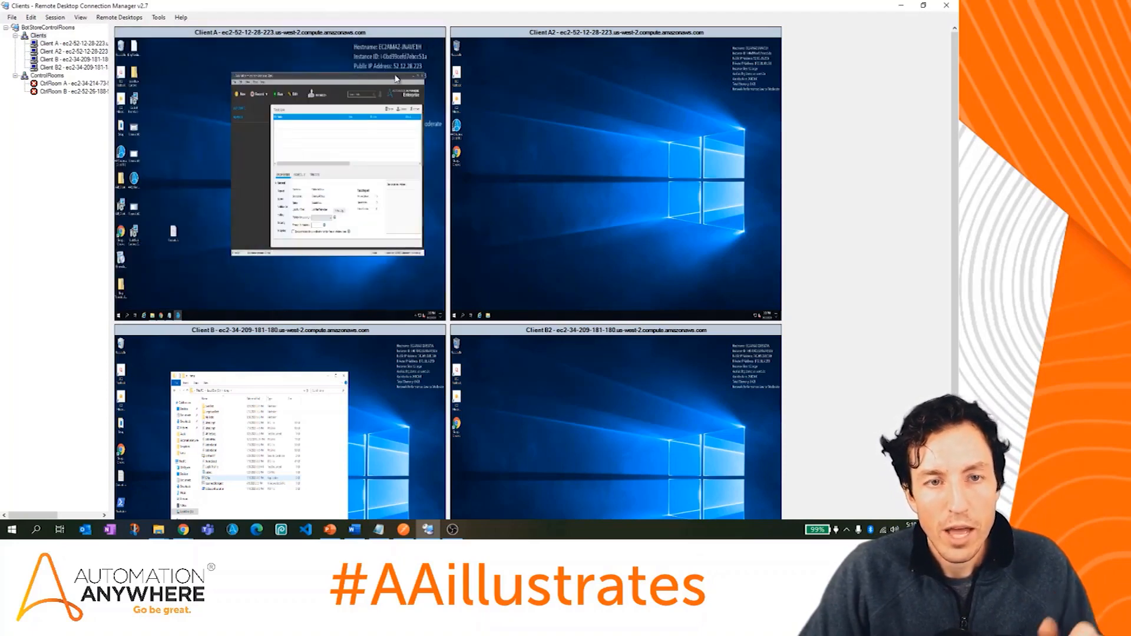
pyautogui.click(413, 76)
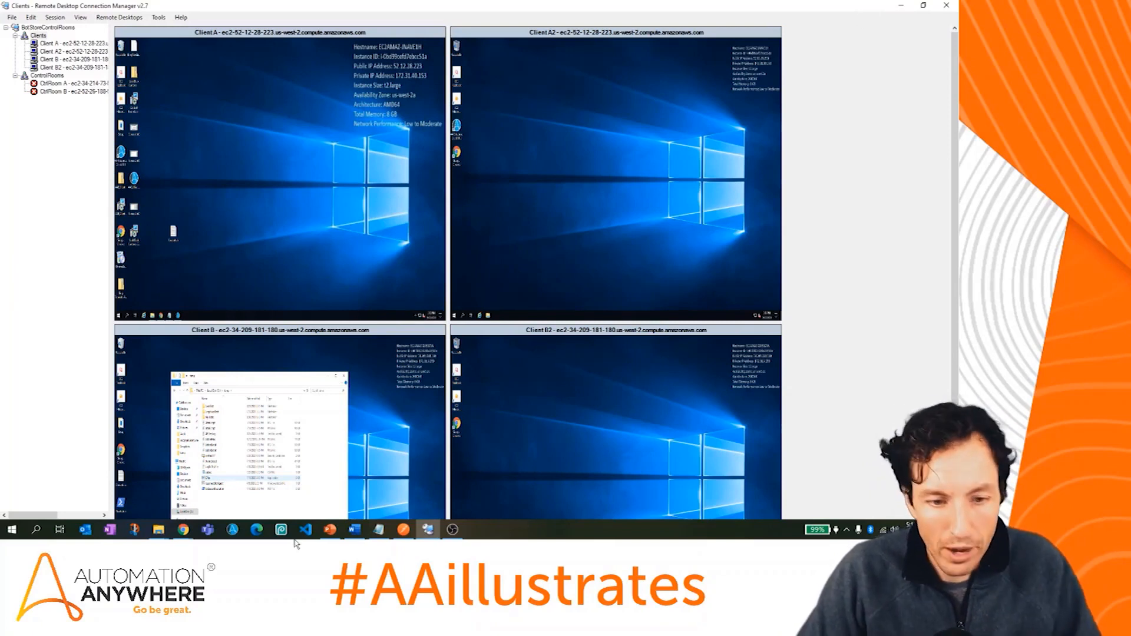
pyautogui.click(400, 532)
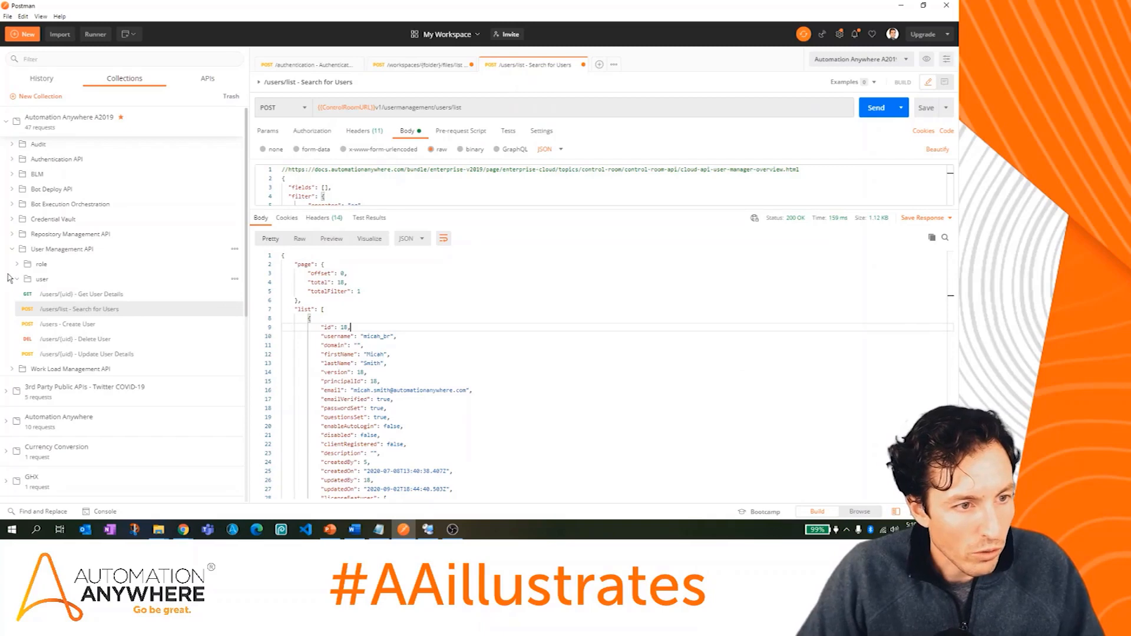
# Step: Open POST /automations/deploy - Deploy Bot from Bot Deploy API and show its full JSON body
pyautogui.click(12, 249)
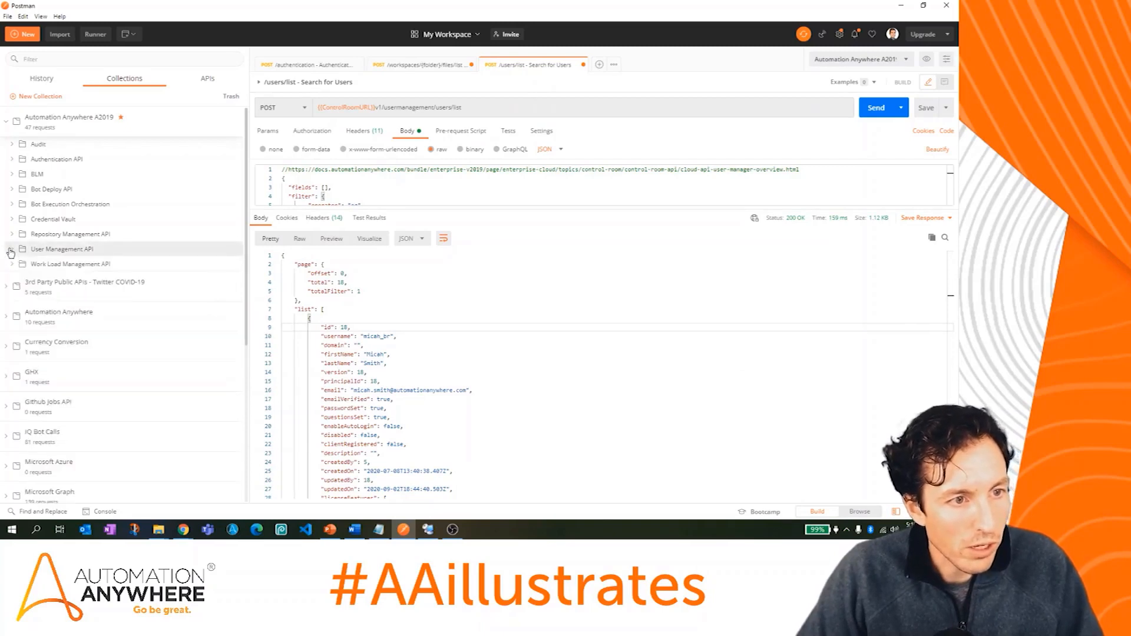
pyautogui.click(13, 190)
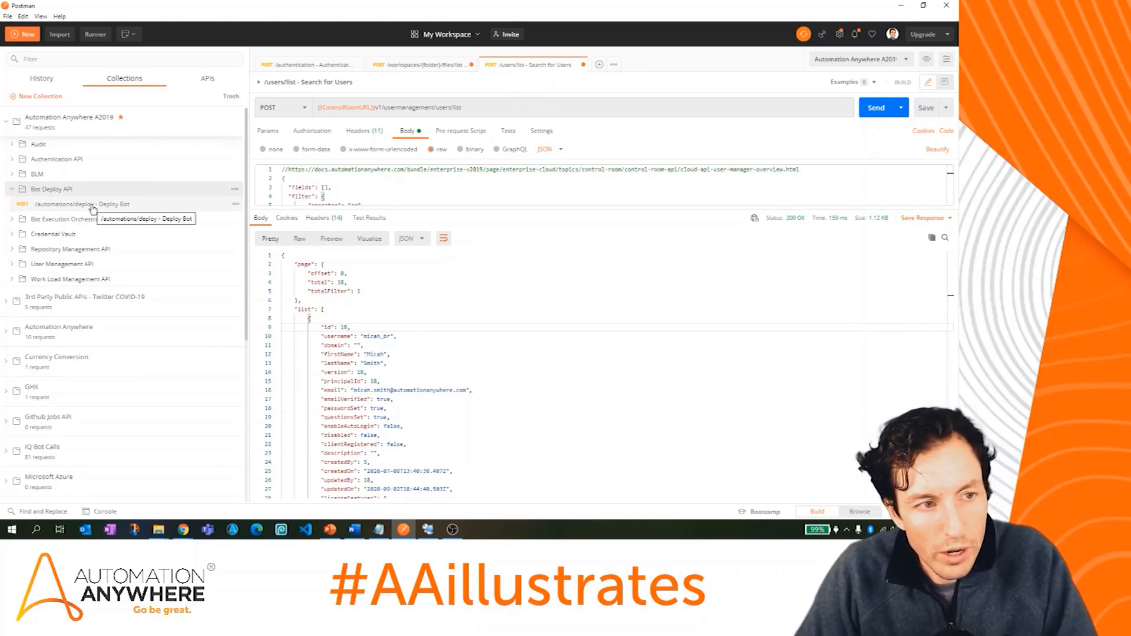
pyautogui.click(92, 206)
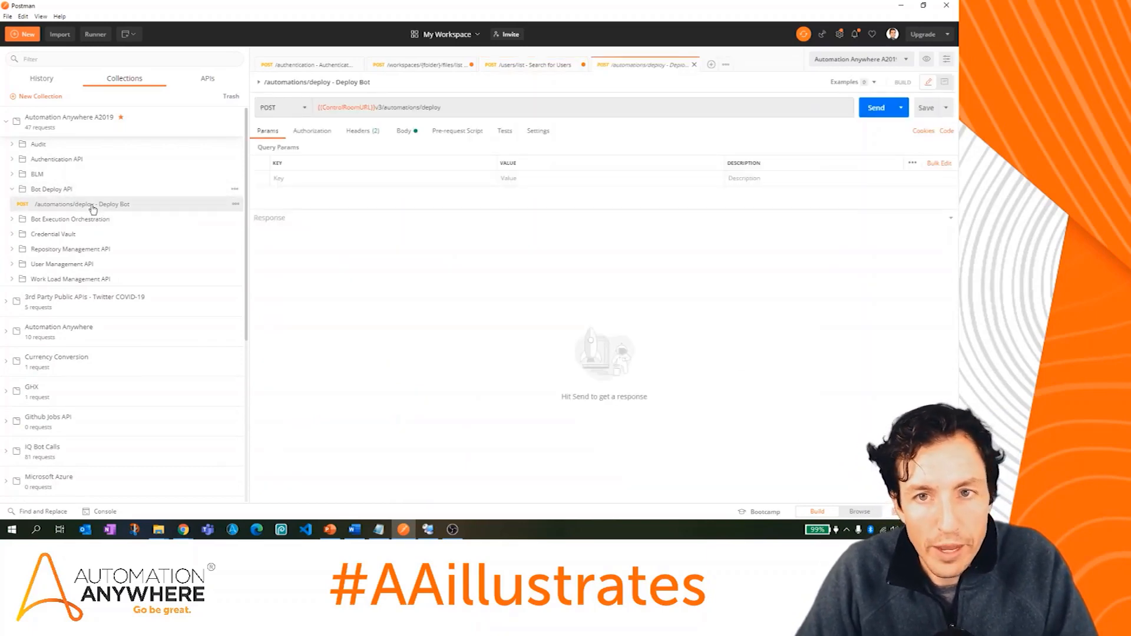
pyautogui.click(380, 133)
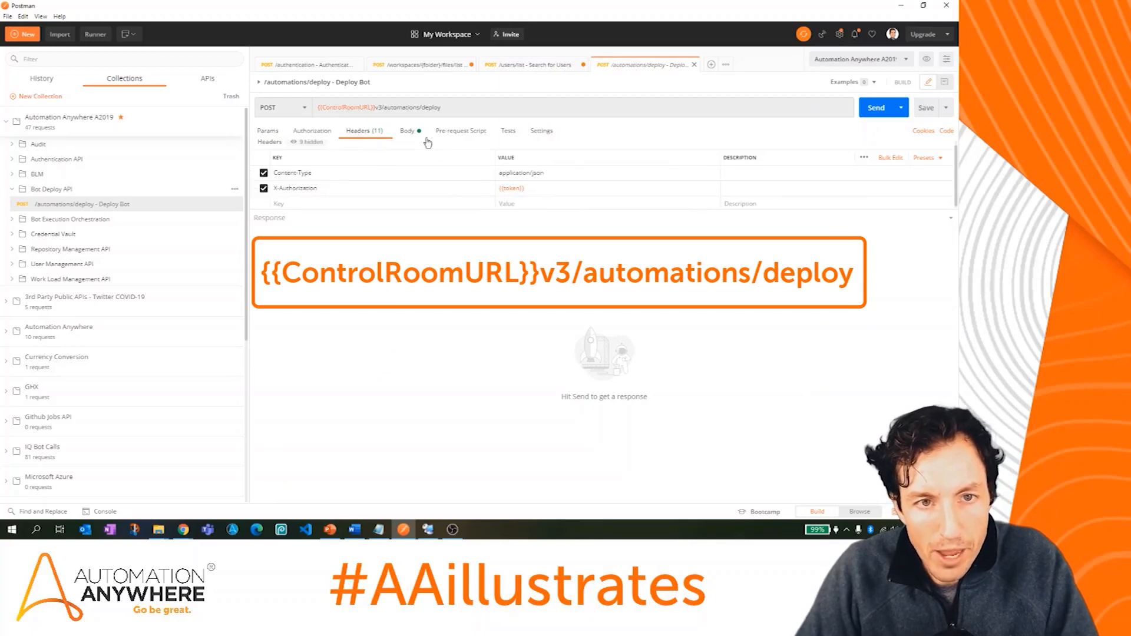
pyautogui.click(419, 136)
pyautogui.moveTo(437, 209); pyautogui.dragTo(446, 451)
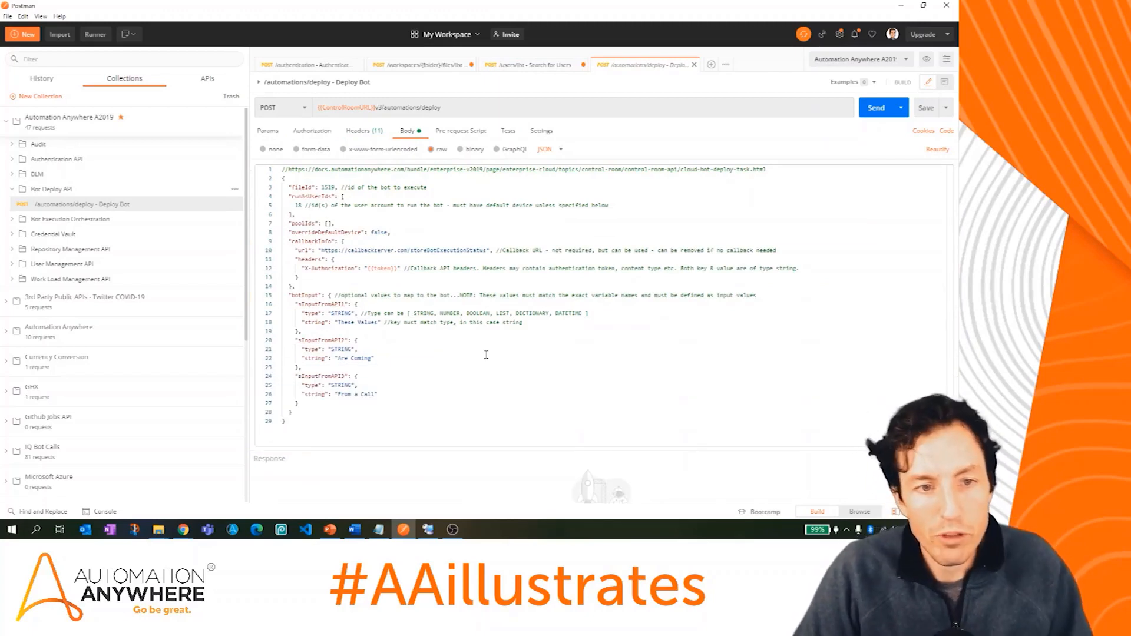
# Step: Change the Deploy Bot fileId from 1519 to 1622 and review the runAsUserIds and botInput lines
pyautogui.doubleClick(326, 187)
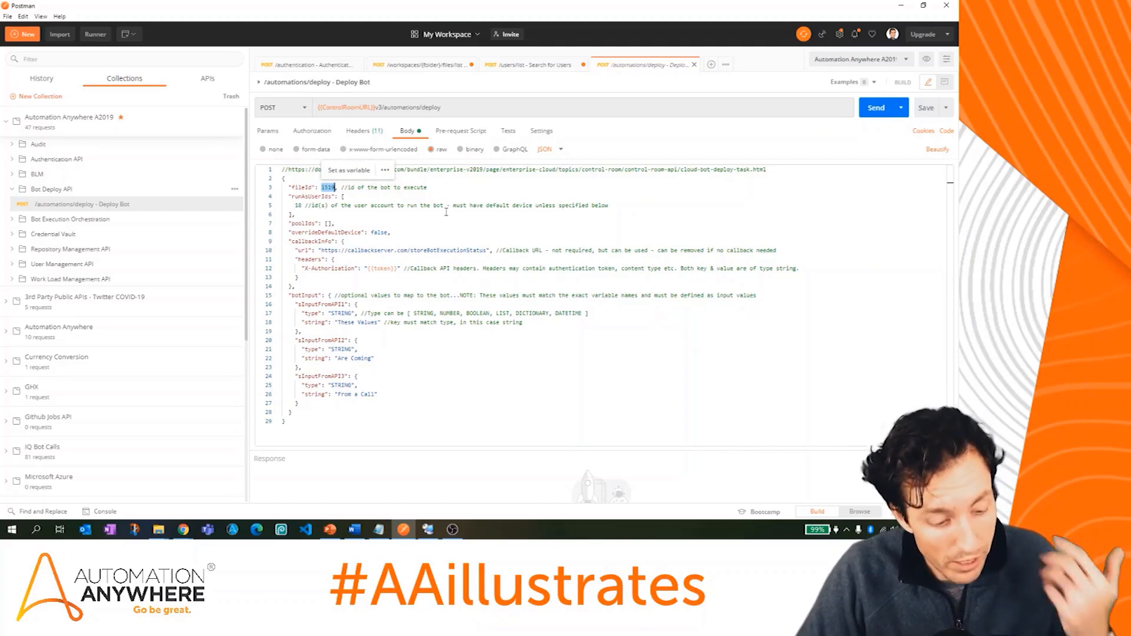
pyautogui.write('1622')
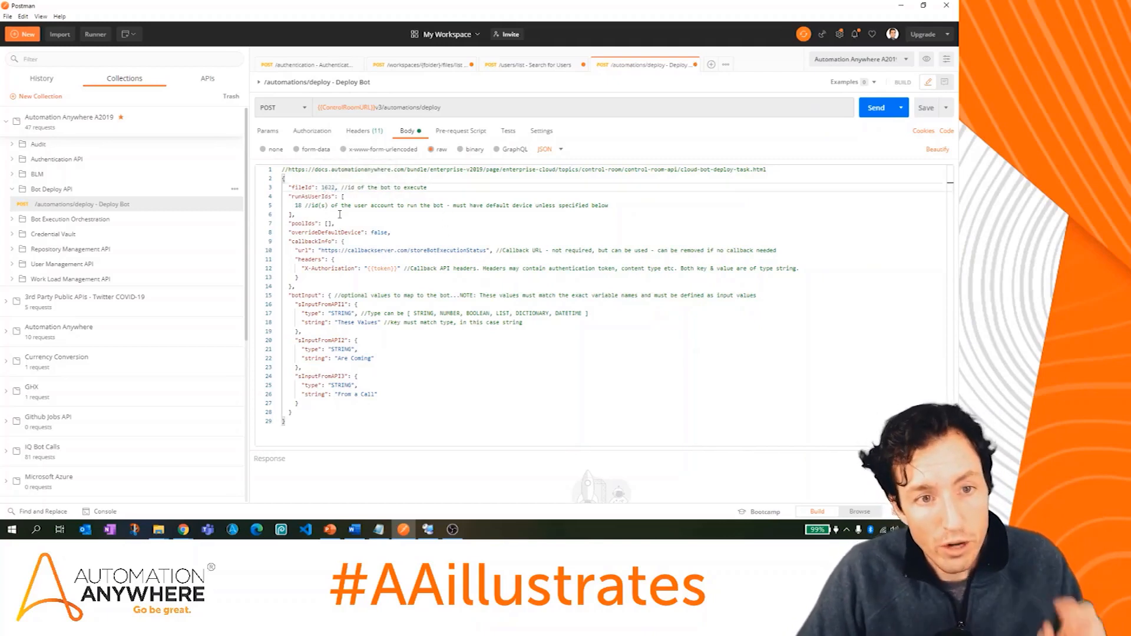
pyautogui.click(300, 205)
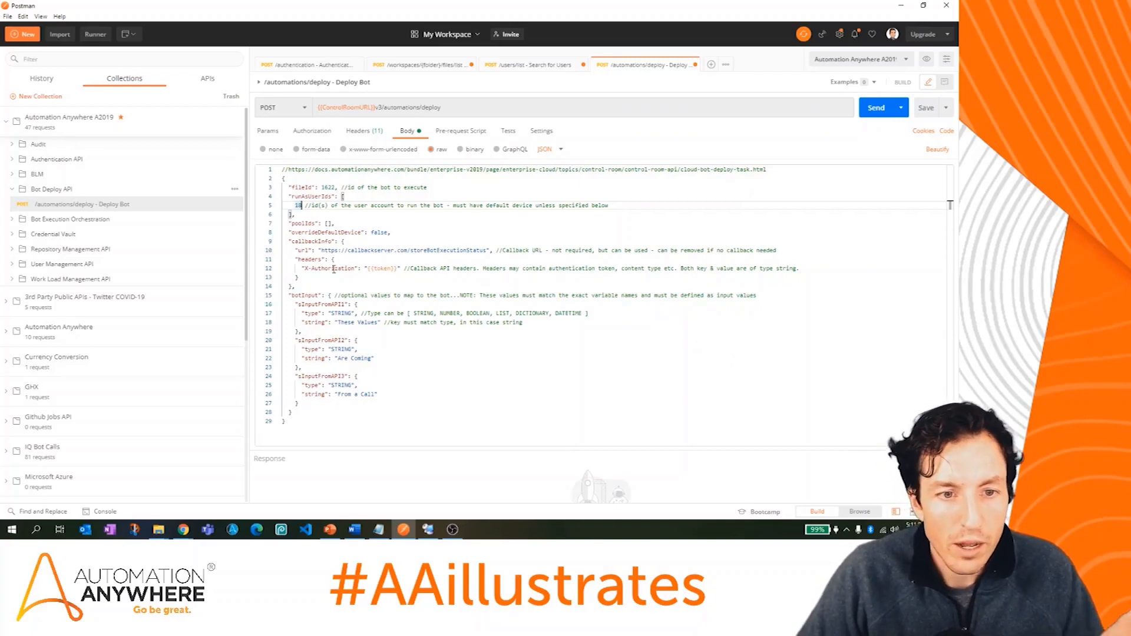
pyautogui.click(305, 295)
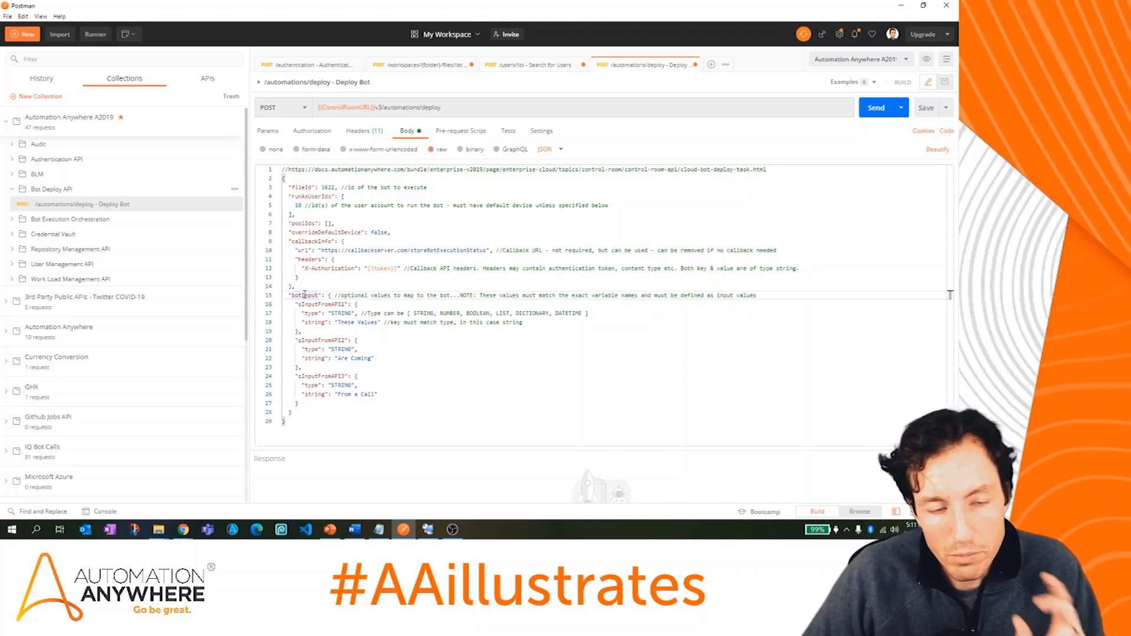
pyautogui.click(332, 305)
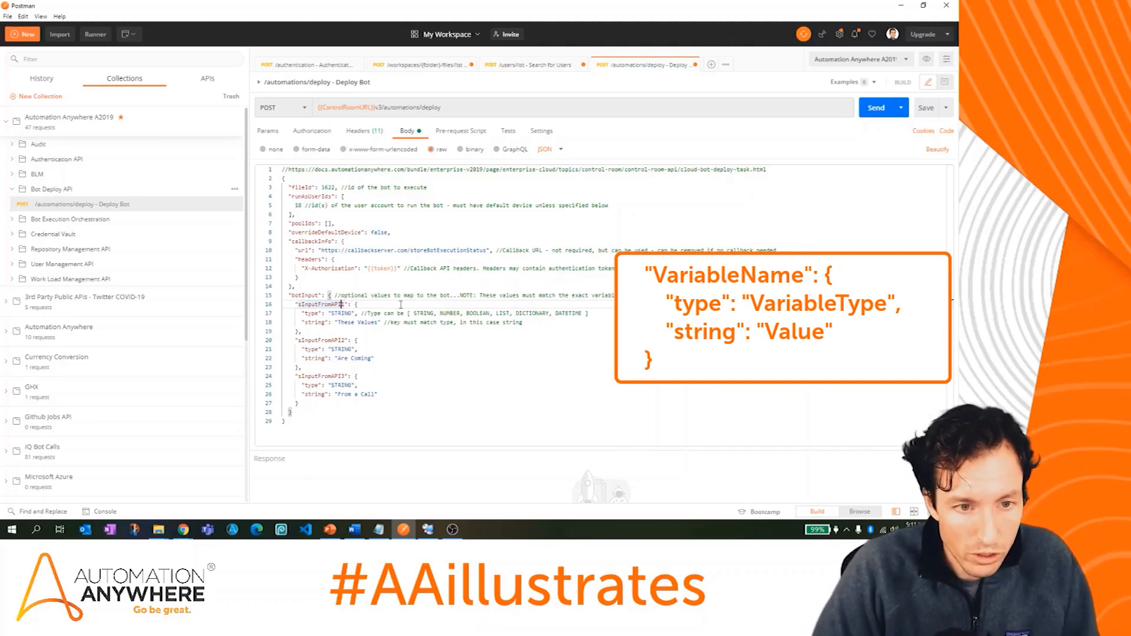
# Step: Rename the input keys to sInput1 and sInput2 and delete the sInputFromAPI3 block
pyautogui.press('BackSpace')
pyautogui.press('BackSpace')
pyautogui.press('BackSpace')
pyautogui.press('BackSpace')
pyautogui.press('BackSpace')
pyautogui.press('BackSpace')
pyautogui.press('BackSpace')
pyautogui.press('BackSpace')
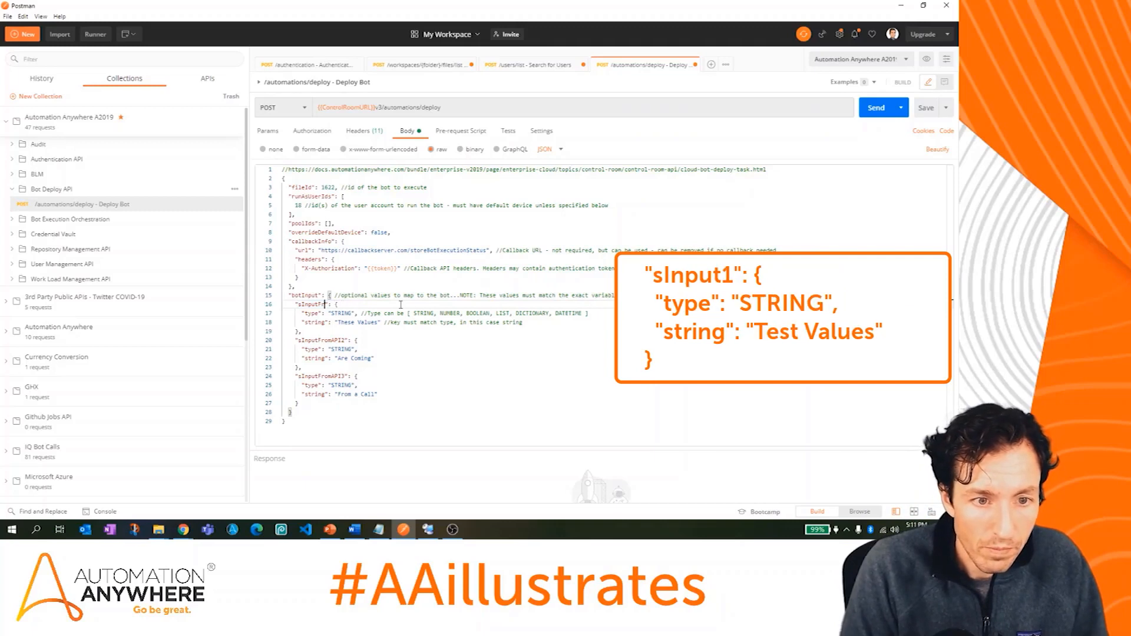
pyautogui.write('1')
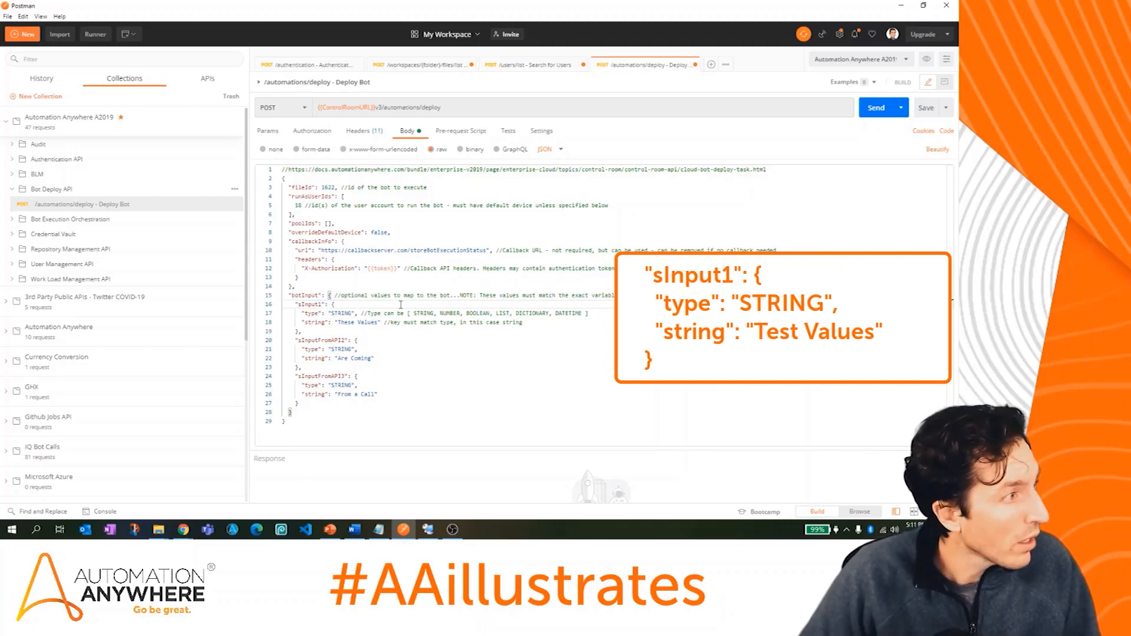
pyautogui.doubleClick(302, 341)
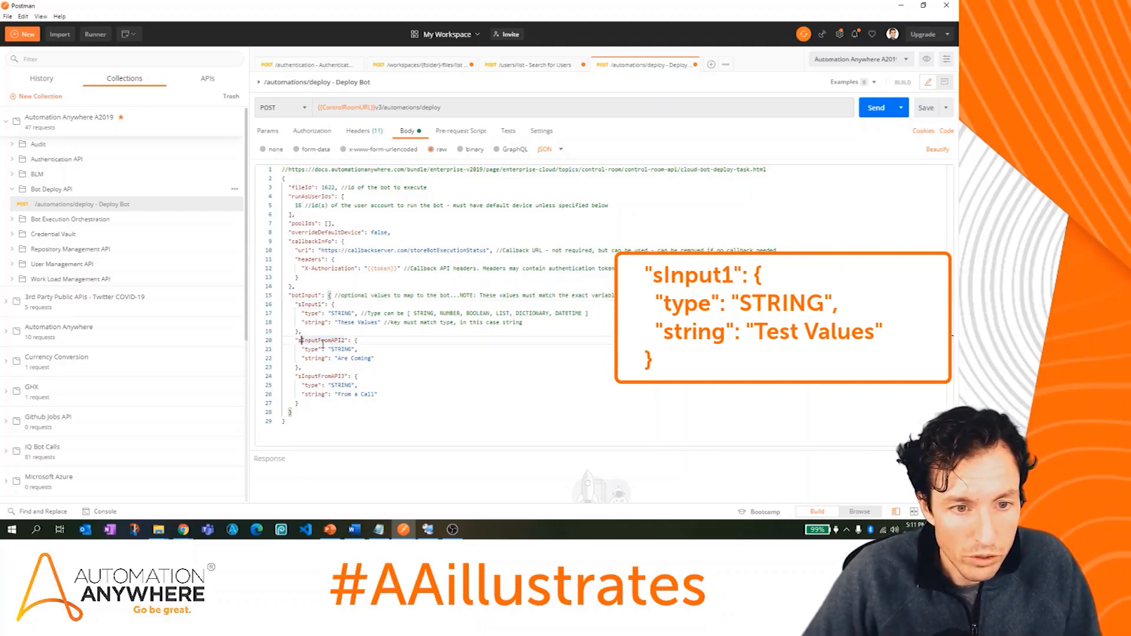
pyautogui.press('Return')
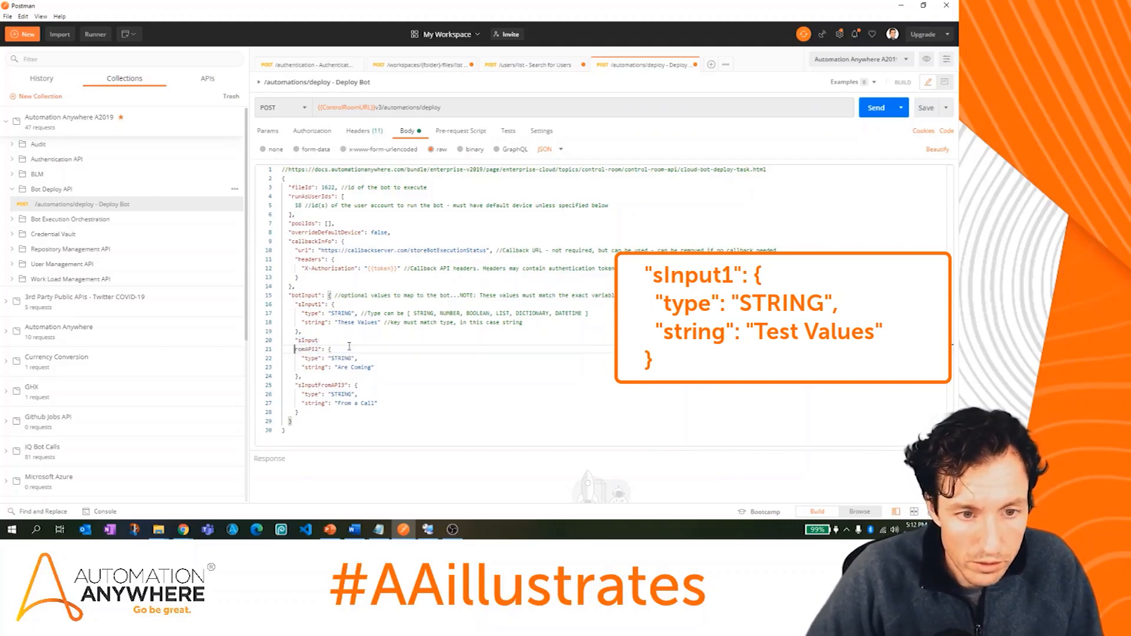
pyautogui.hotkey('ctrl', 'z')
pyautogui.press('Delete')
pyautogui.press('Delete')
pyautogui.press('Delete')
pyautogui.press('Delete')
pyautogui.press('Delete')
pyautogui.press('Delete')
pyautogui.press('Delete')
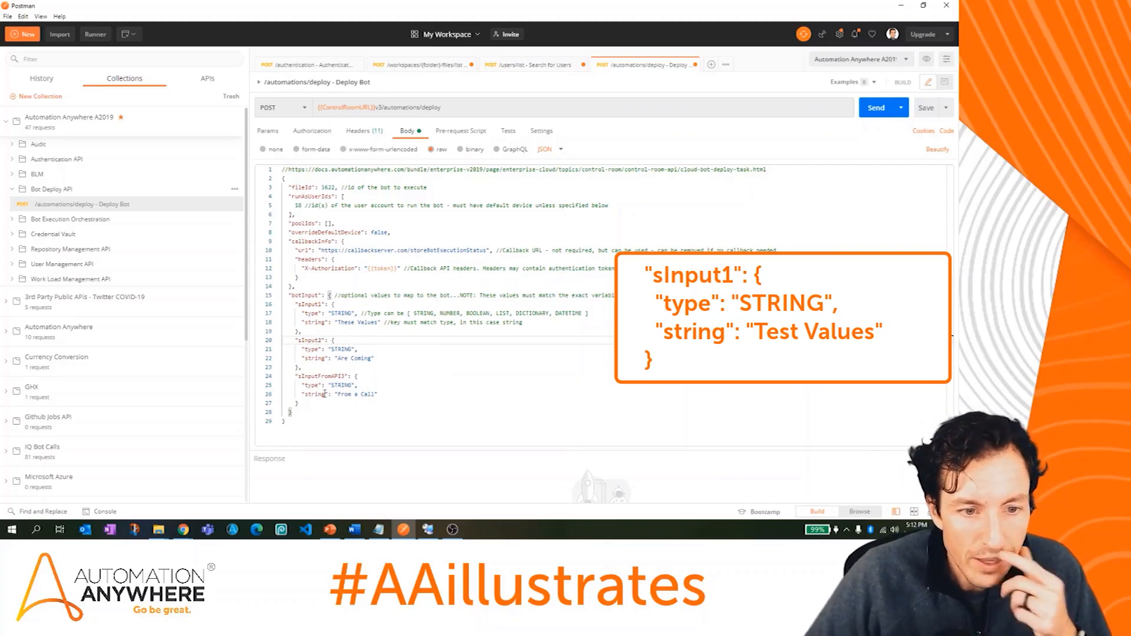
pyautogui.moveTo(300, 403); pyautogui.dragTo(299, 367)
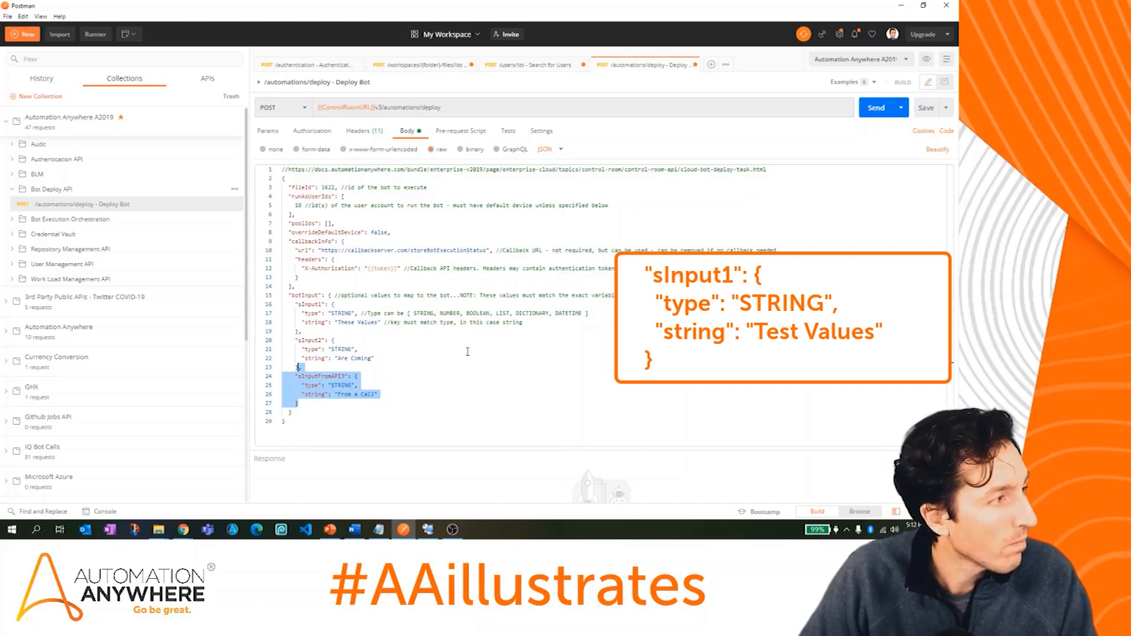
pyautogui.press('Delete')
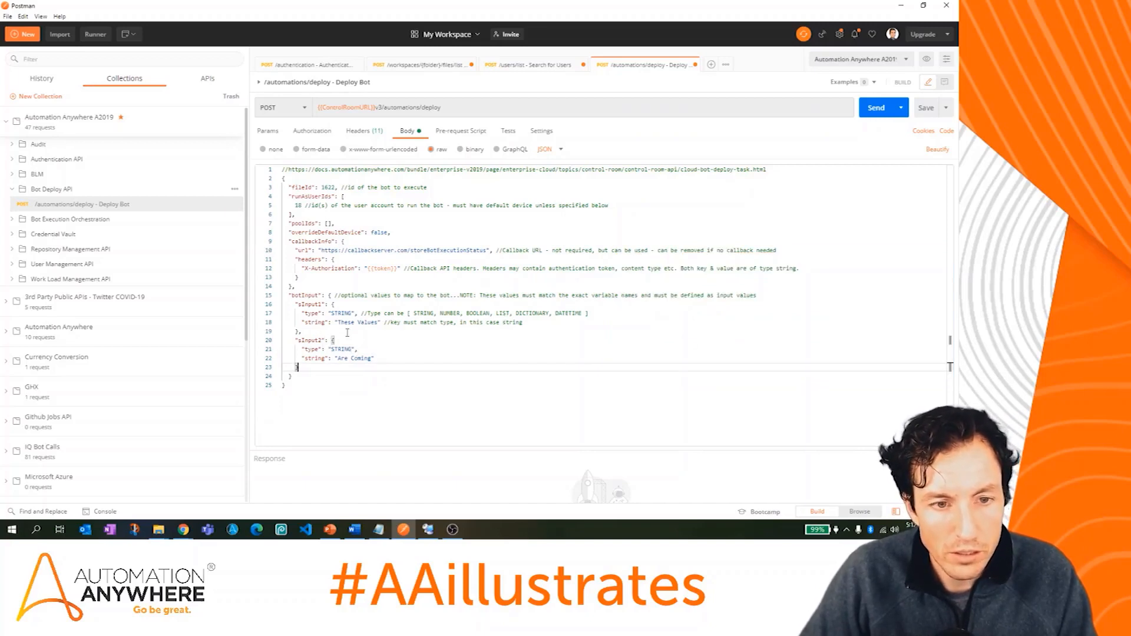
# Step: Set the values to 'Test Values' and 'From AAillustrates' and send the Deploy Bot request
pyautogui.moveTo(340, 323); pyautogui.dragTo(378, 324)
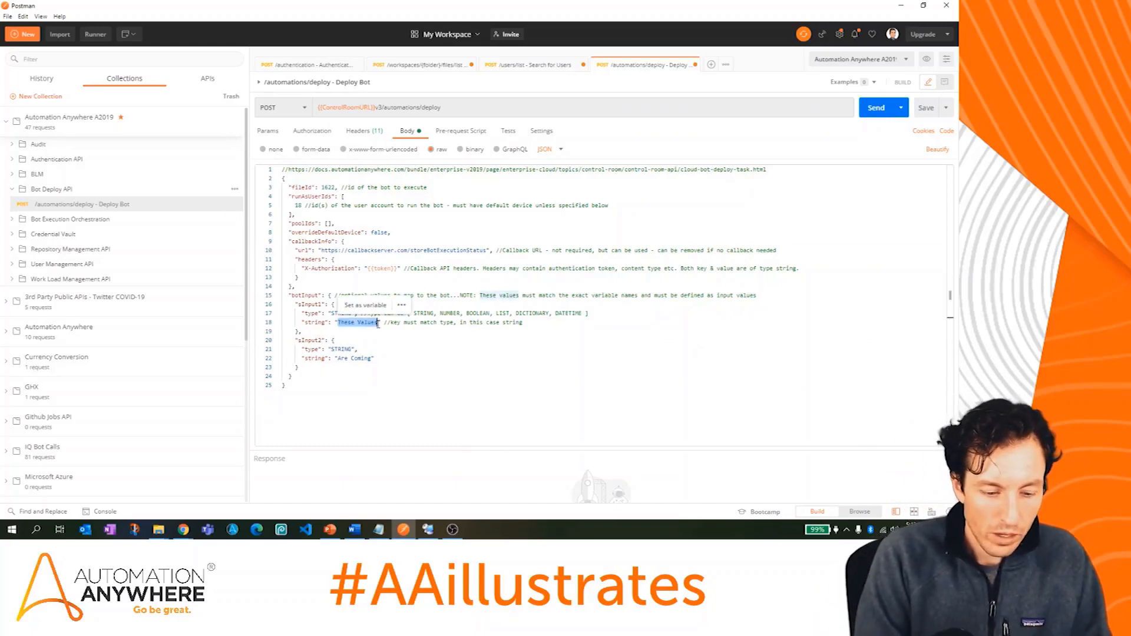
pyautogui.write('Test Values')
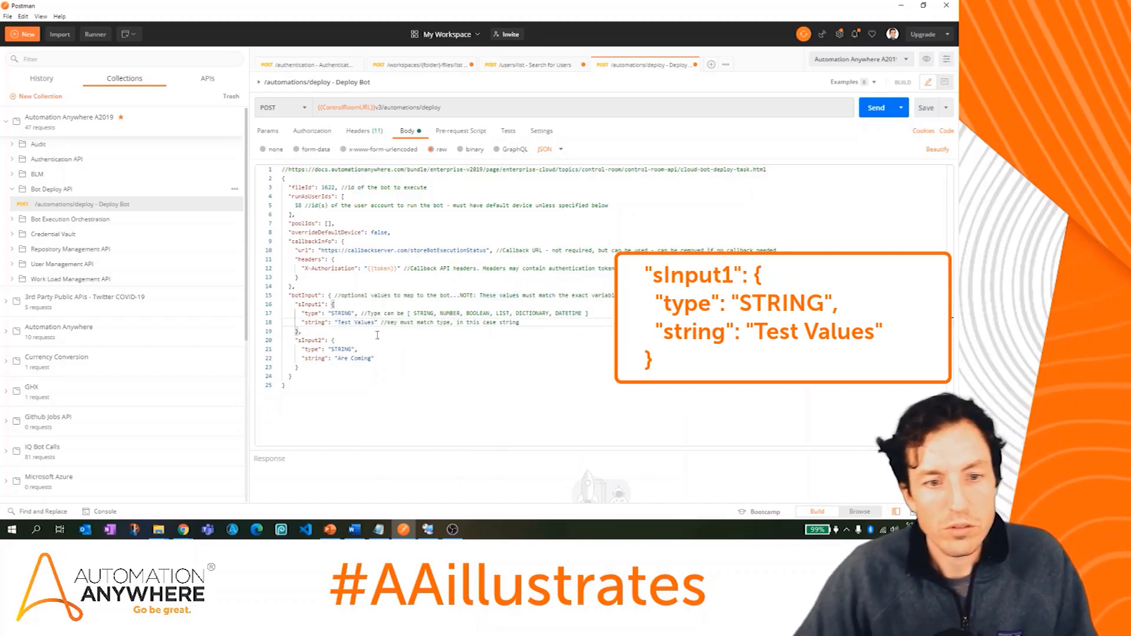
pyautogui.doubleClick(367, 359)
pyautogui.press('BackSpace')
pyautogui.press('BackSpace')
pyautogui.press('BackSpace')
pyautogui.press('BackSpace')
pyautogui.press('BackSpace')
pyautogui.write('From AAillustrates')
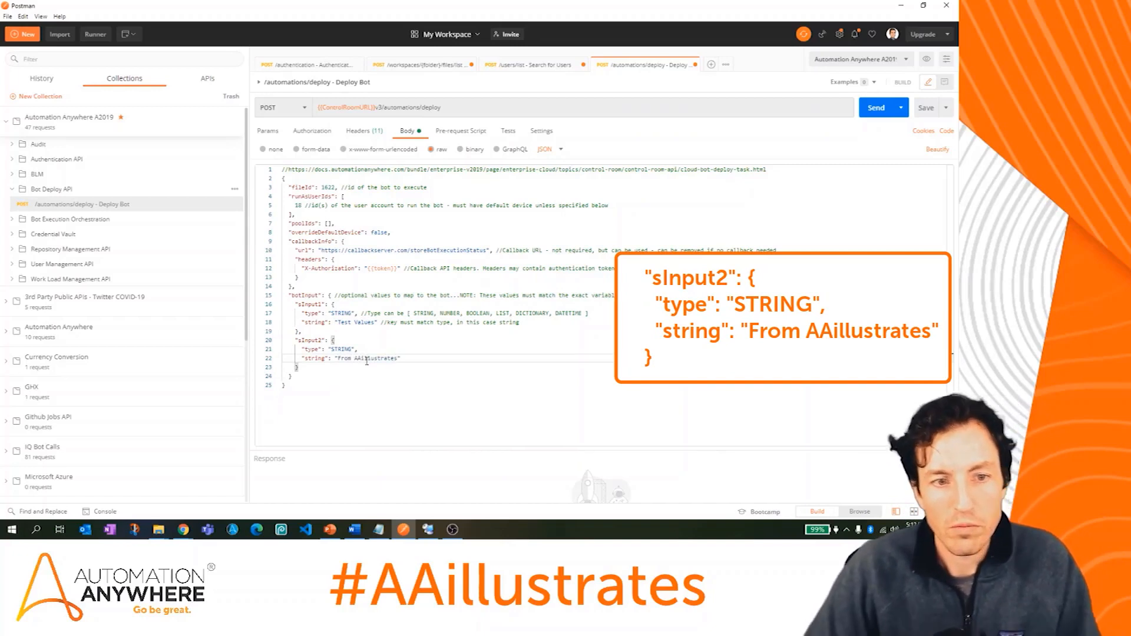
pyautogui.click(875, 108)
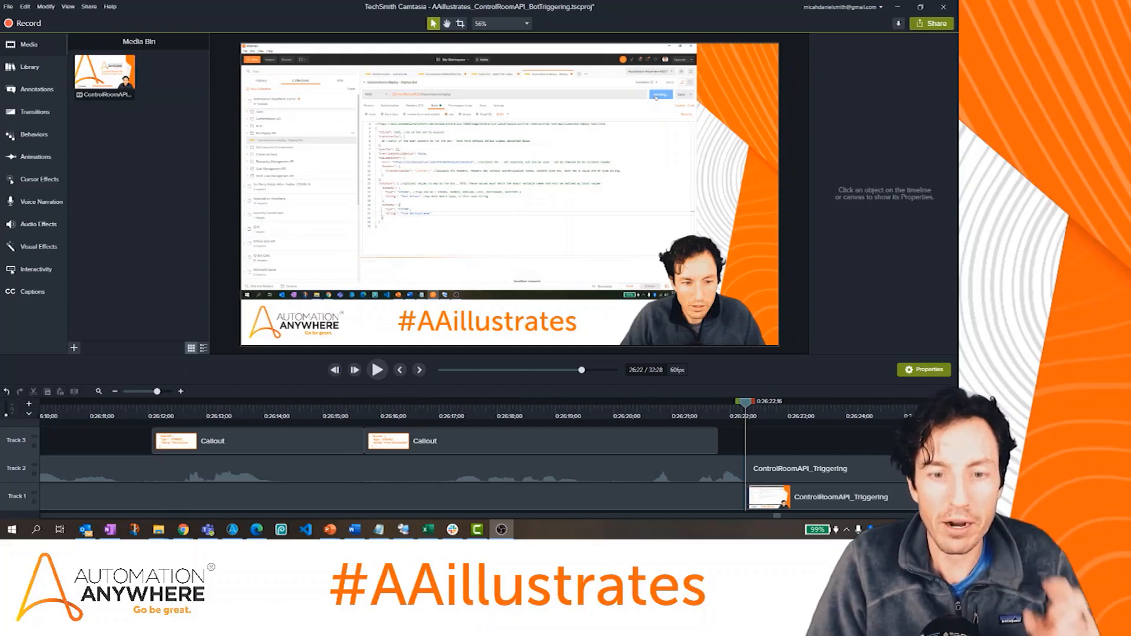
# Step: Switch from Camtasia to the full-screen Bot Creator vs Bot Runner PowerPoint slide
pyautogui.moveTo(330, 529)
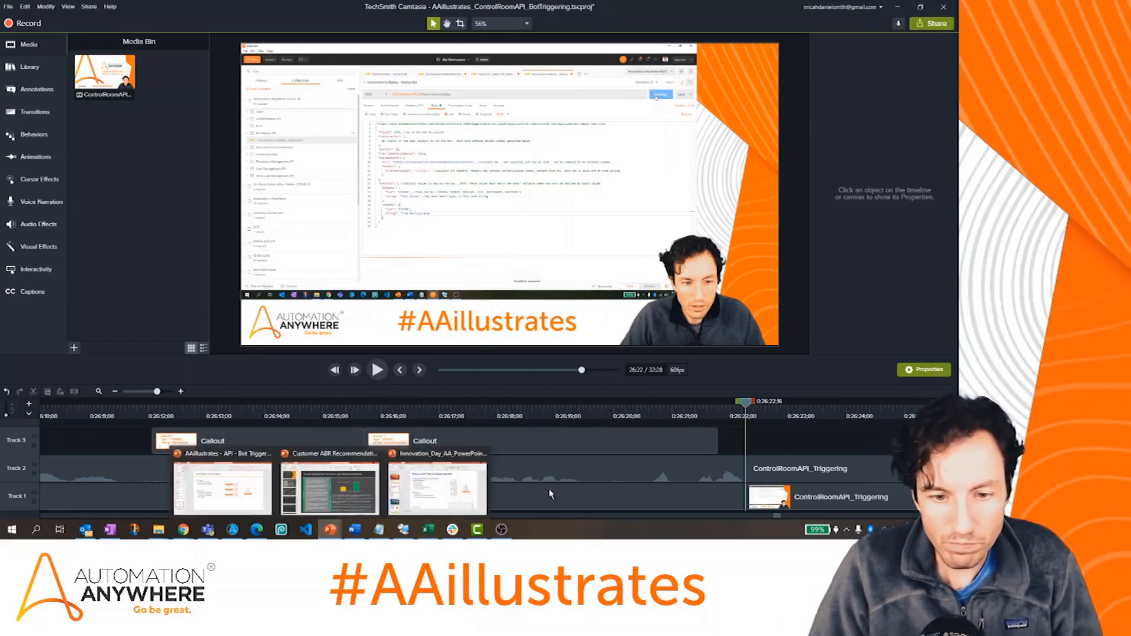
pyautogui.click(463, 503)
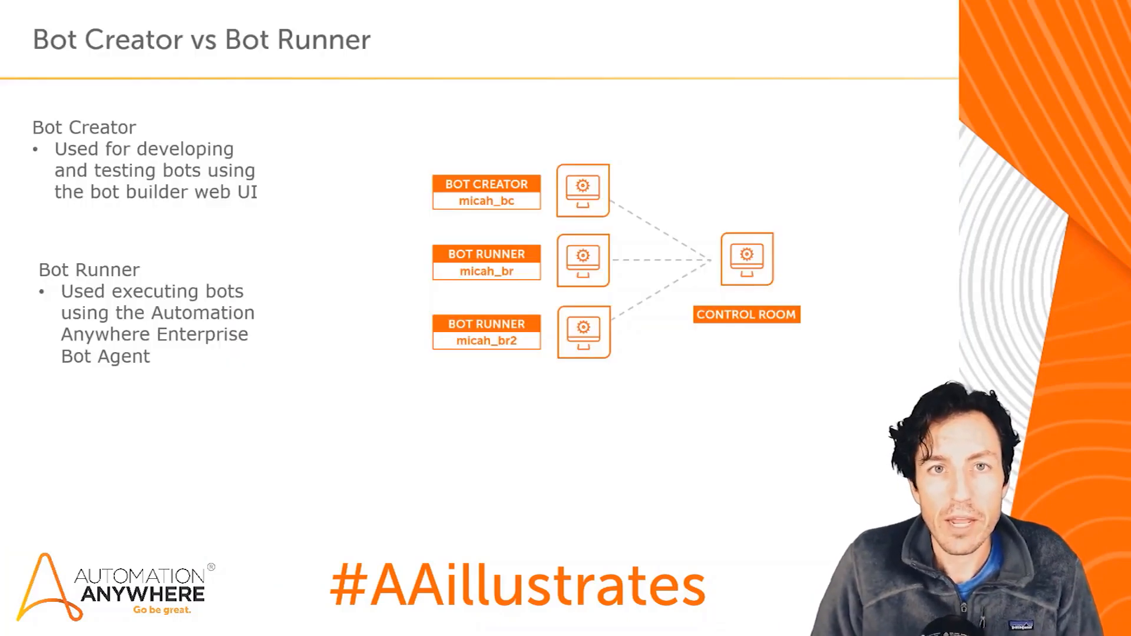